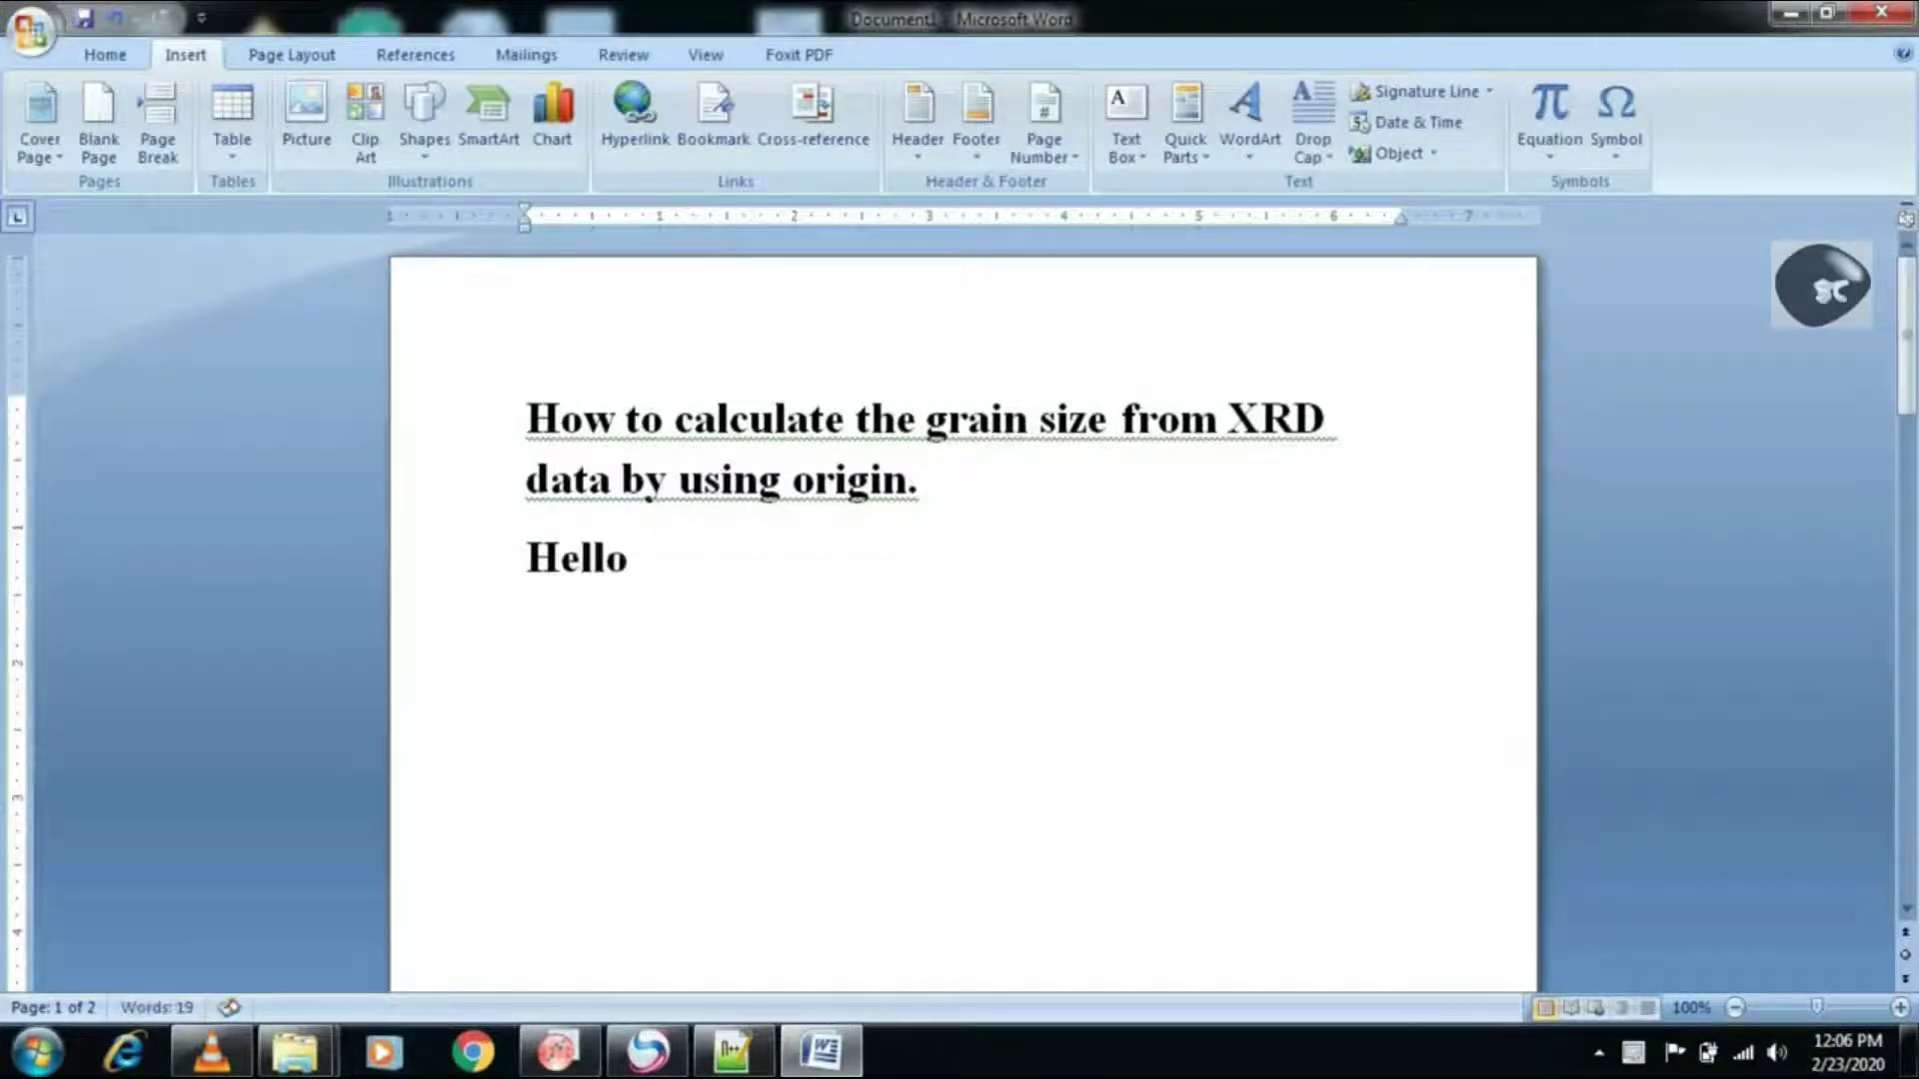
- Type 'Hello You TUBE', the grain size sentence and 'We will use the sherrer formula.' as separate lines
text(llo You TUBE)
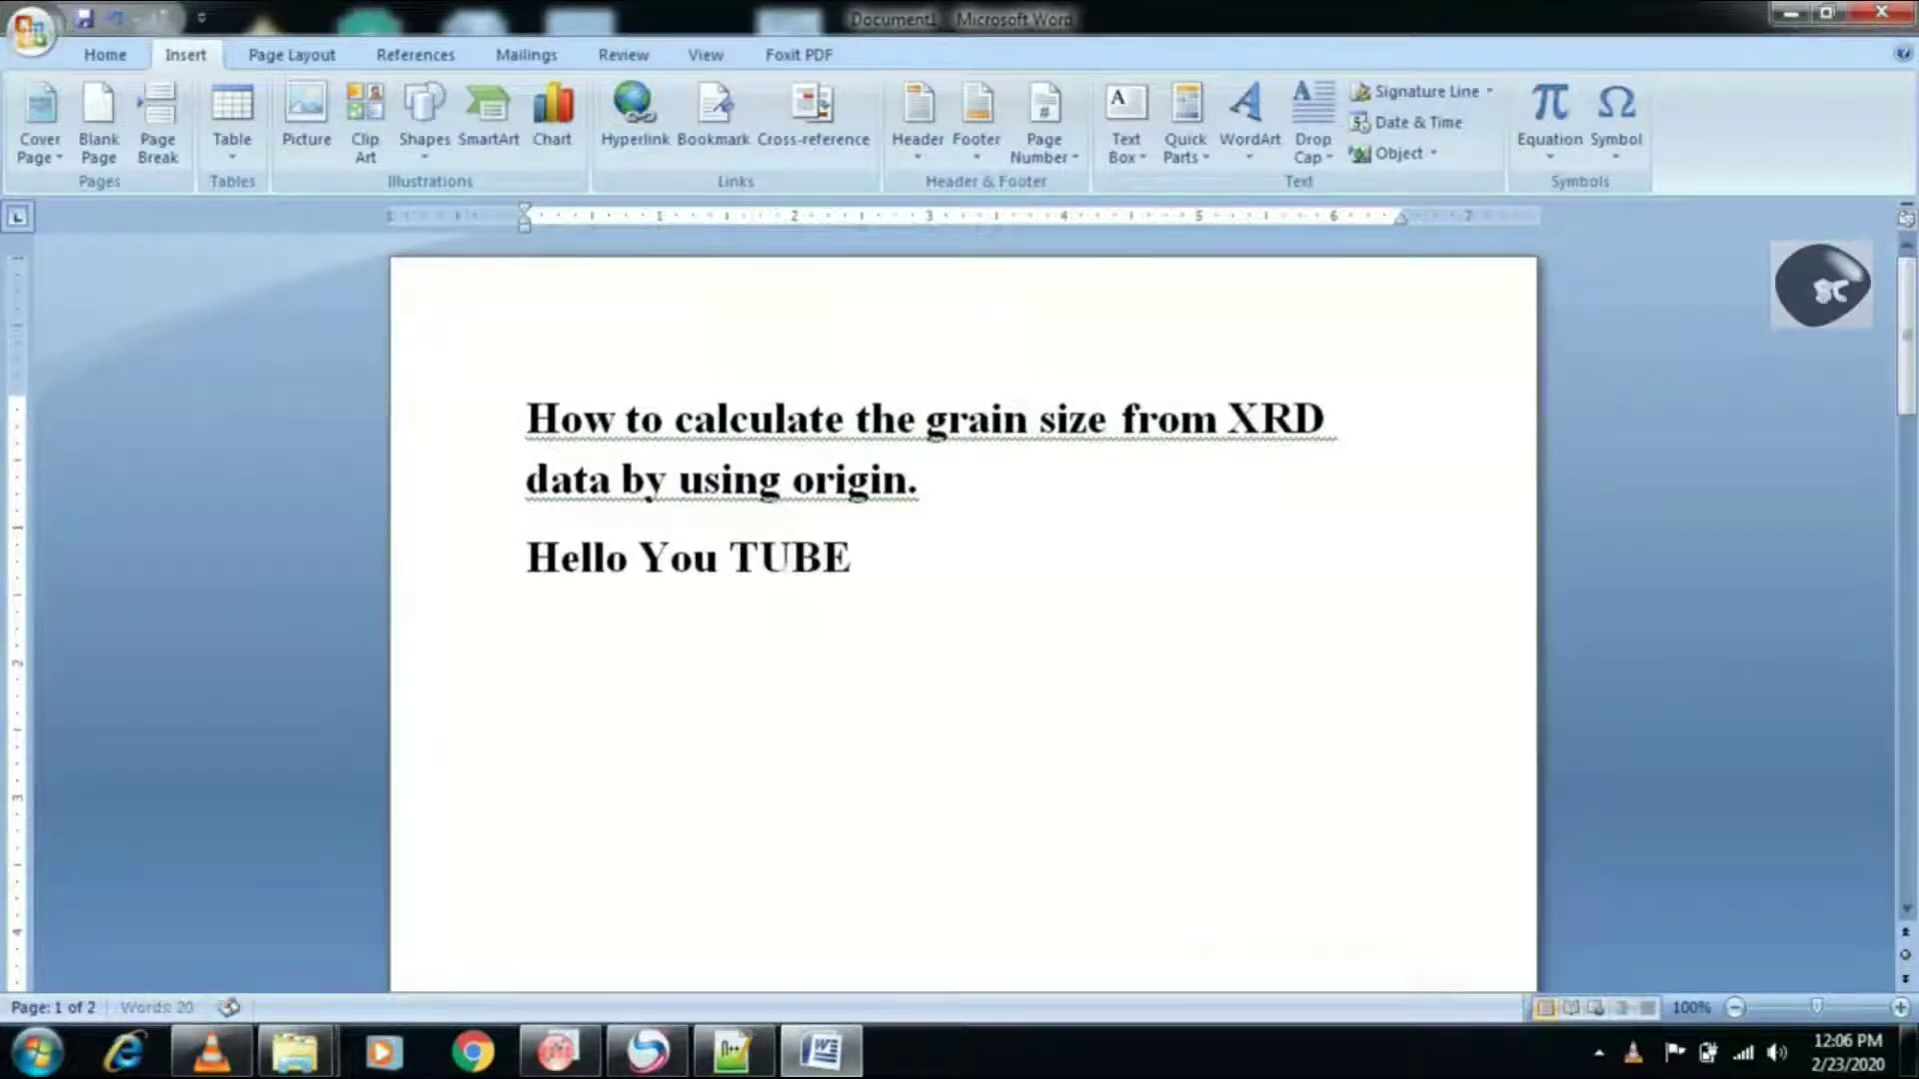
key(Return)
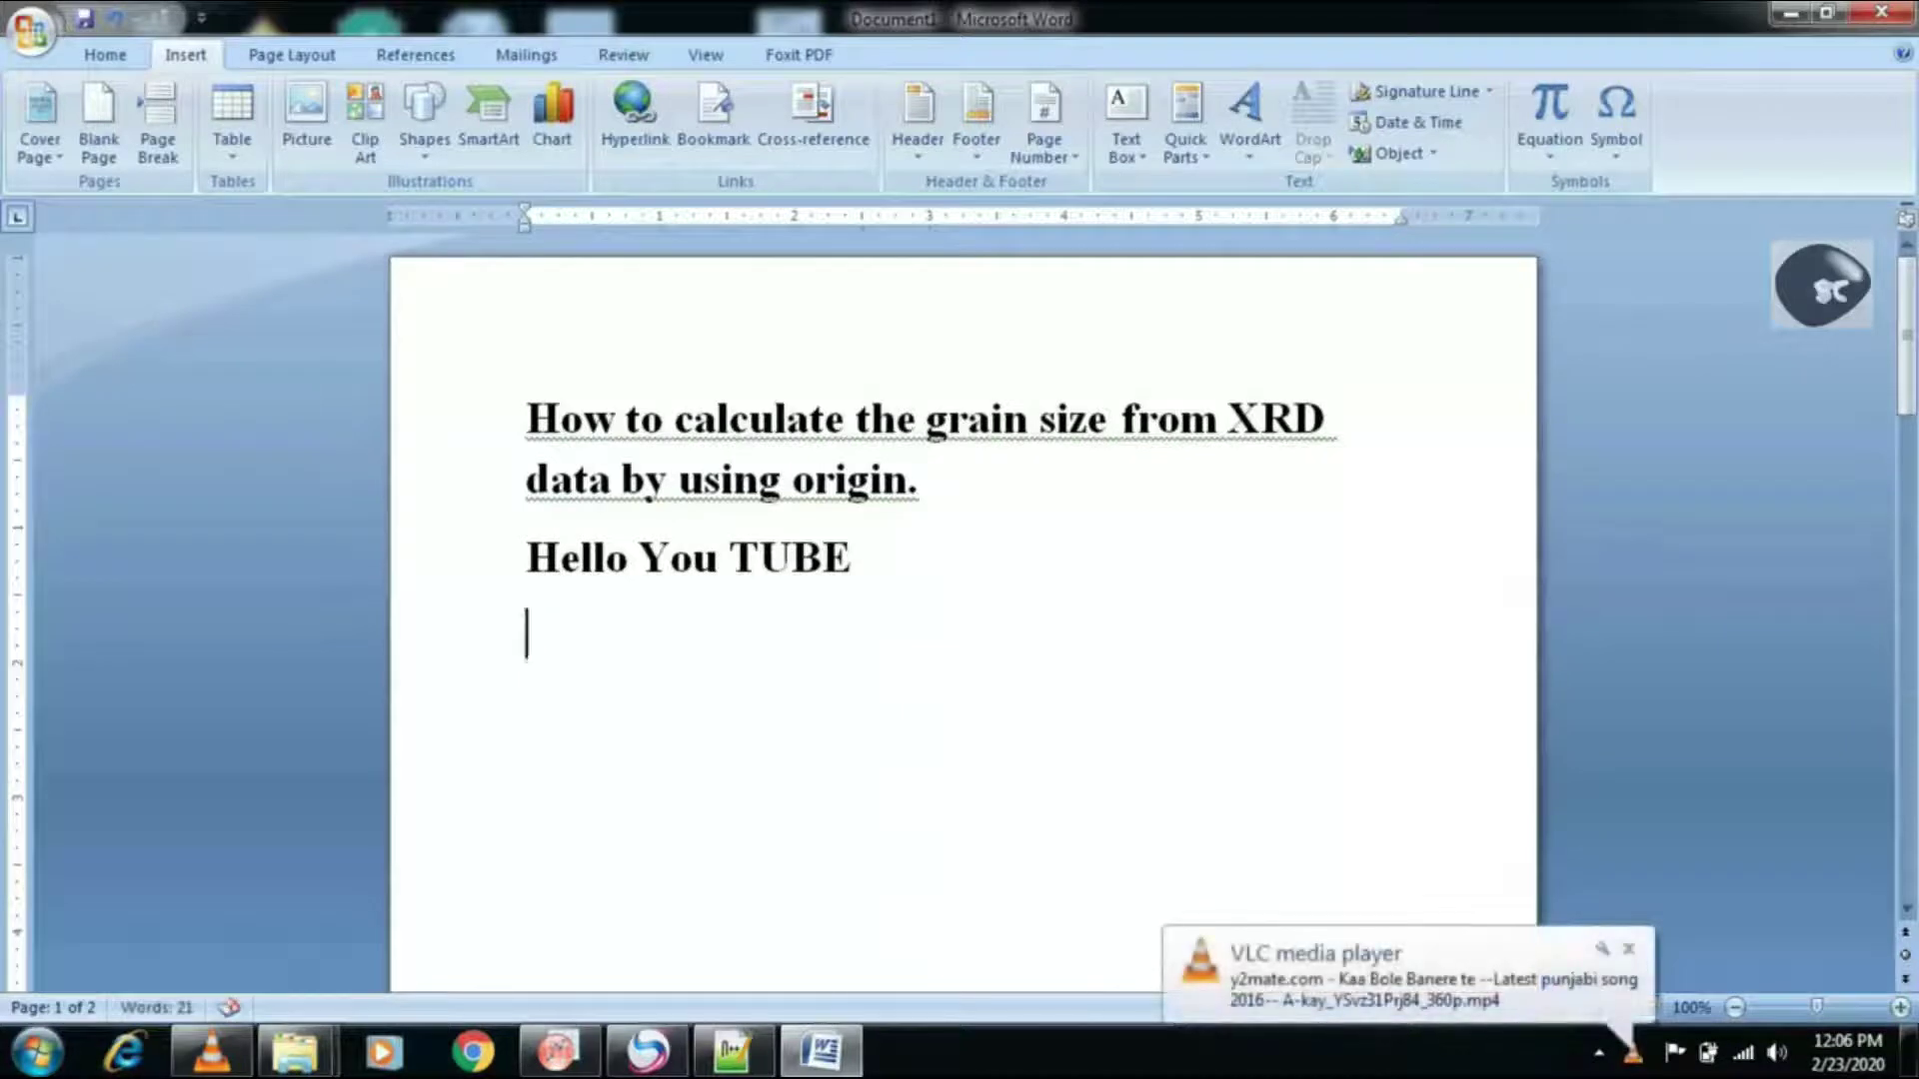
text(today I will sho)
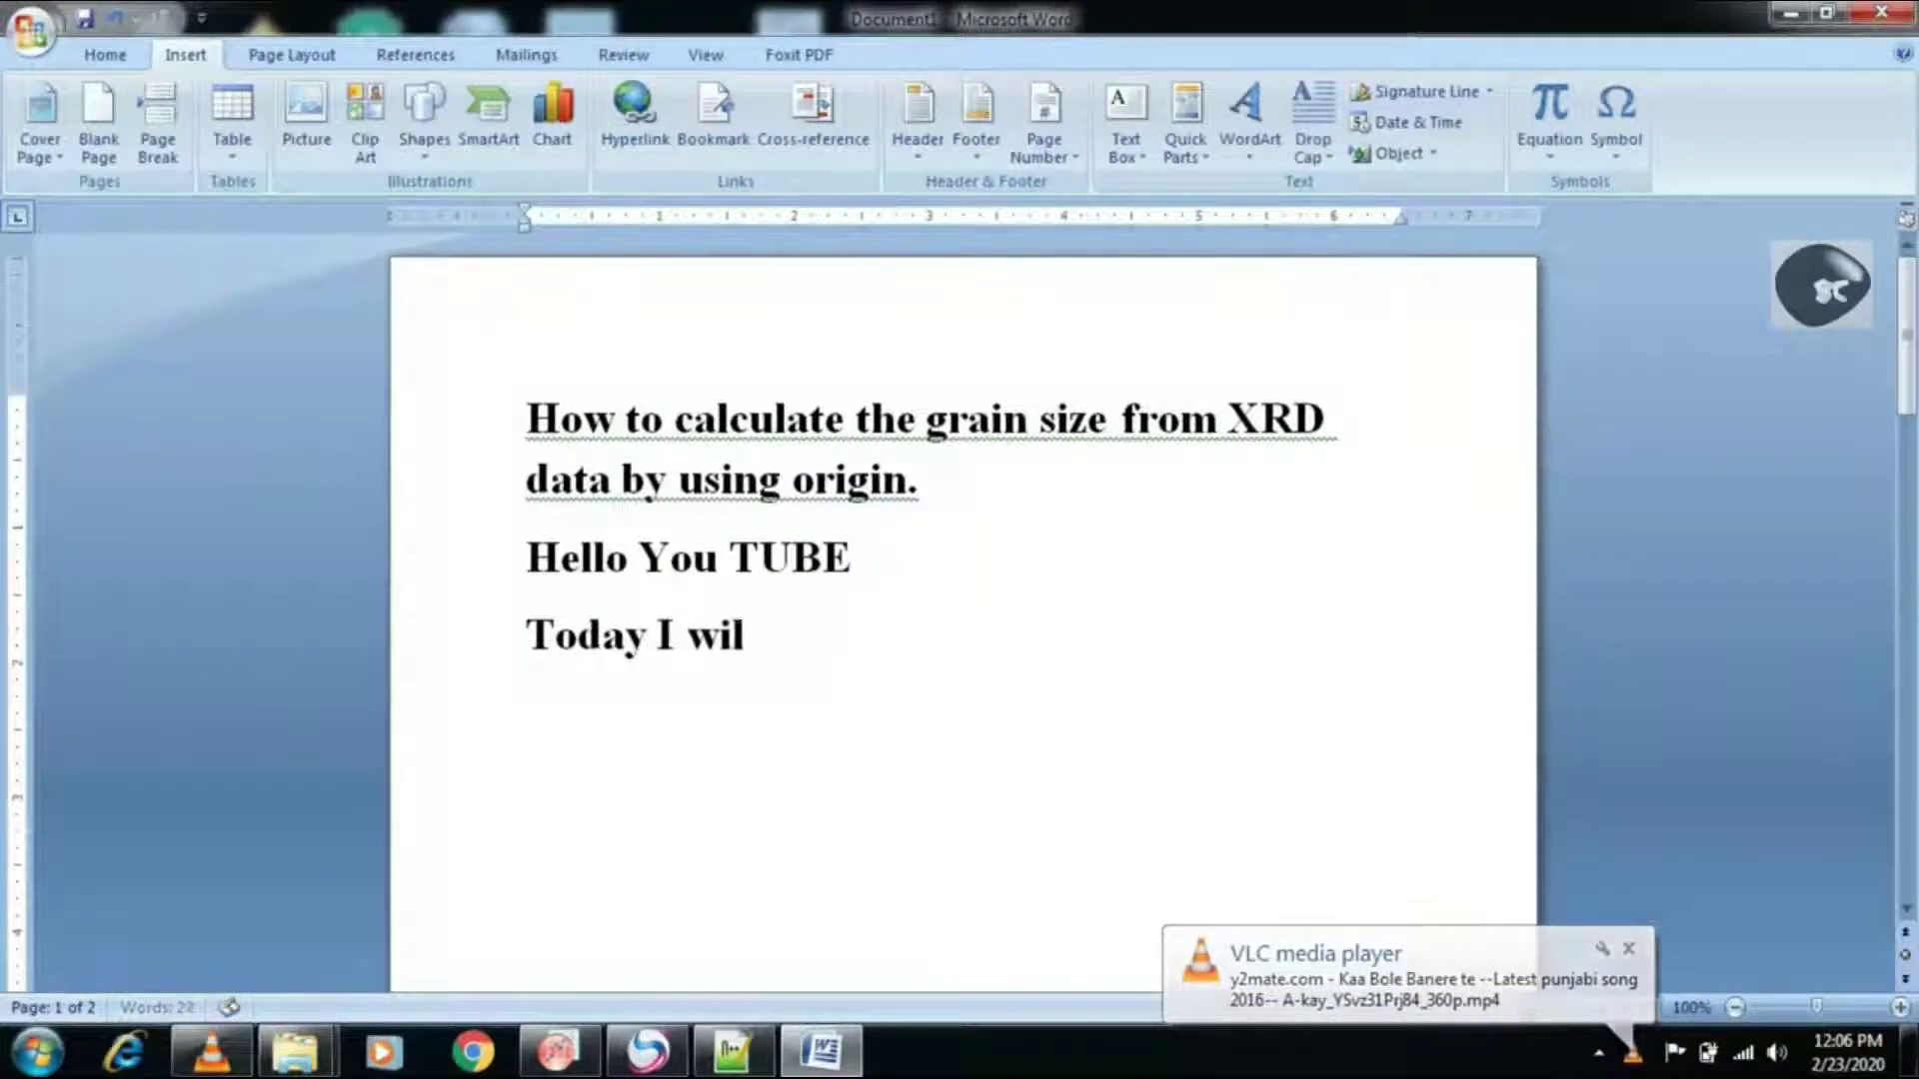
text(w you)
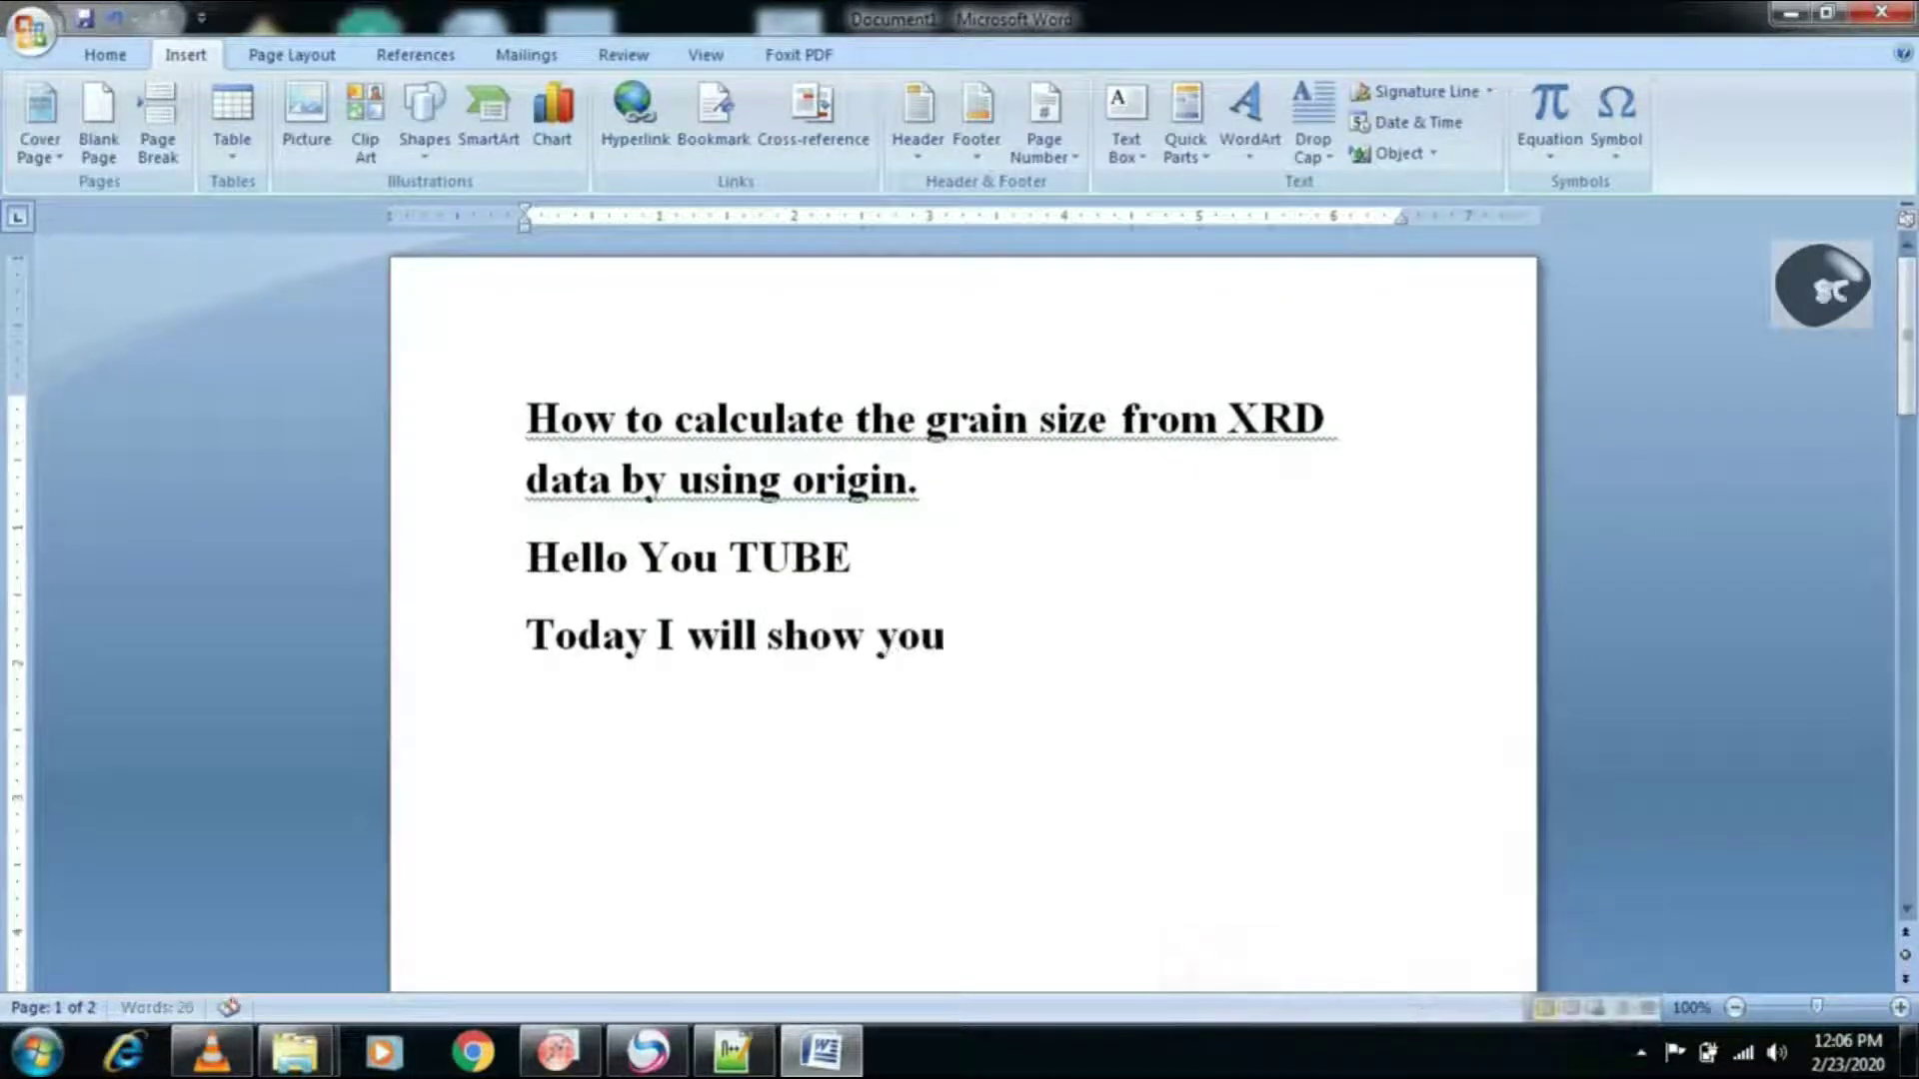
text( how to calcul)
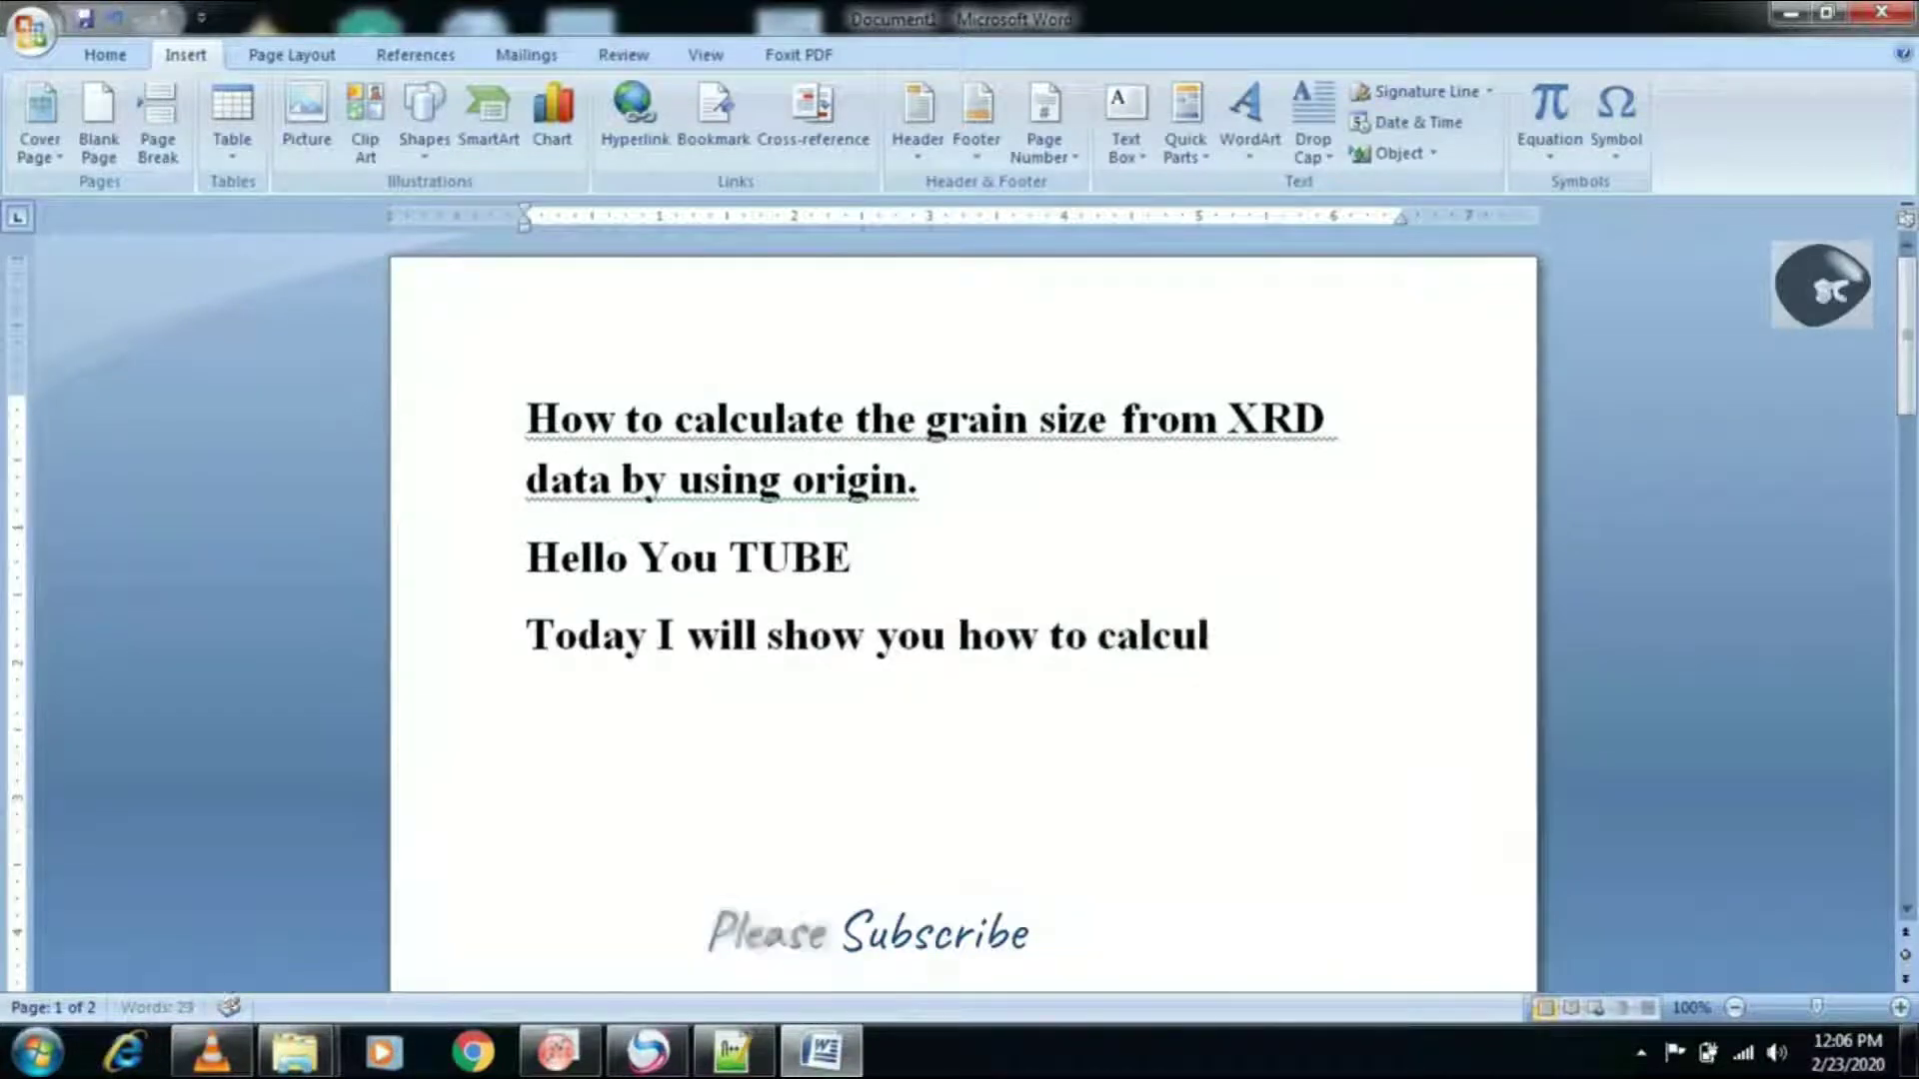
text(ate the gran)
text(in size.)
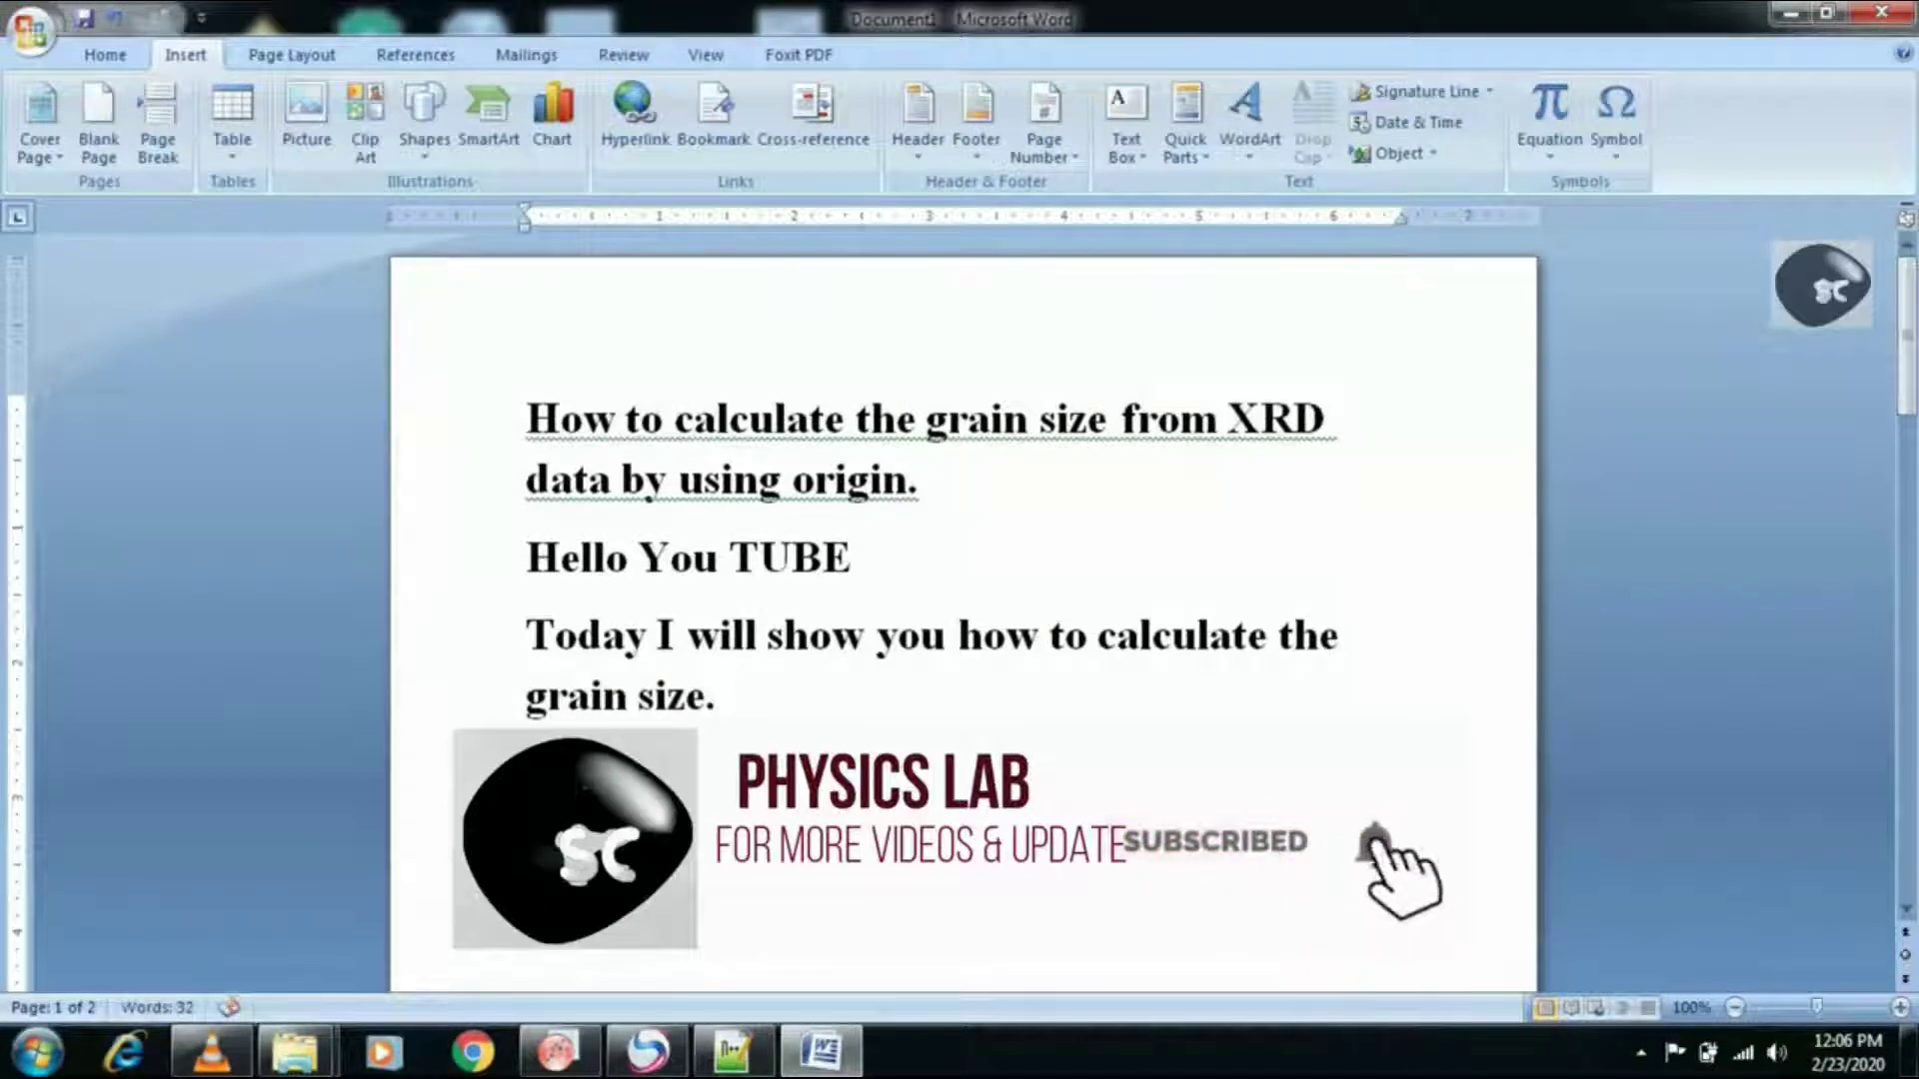
key(Return)
text(We will use the sherre)
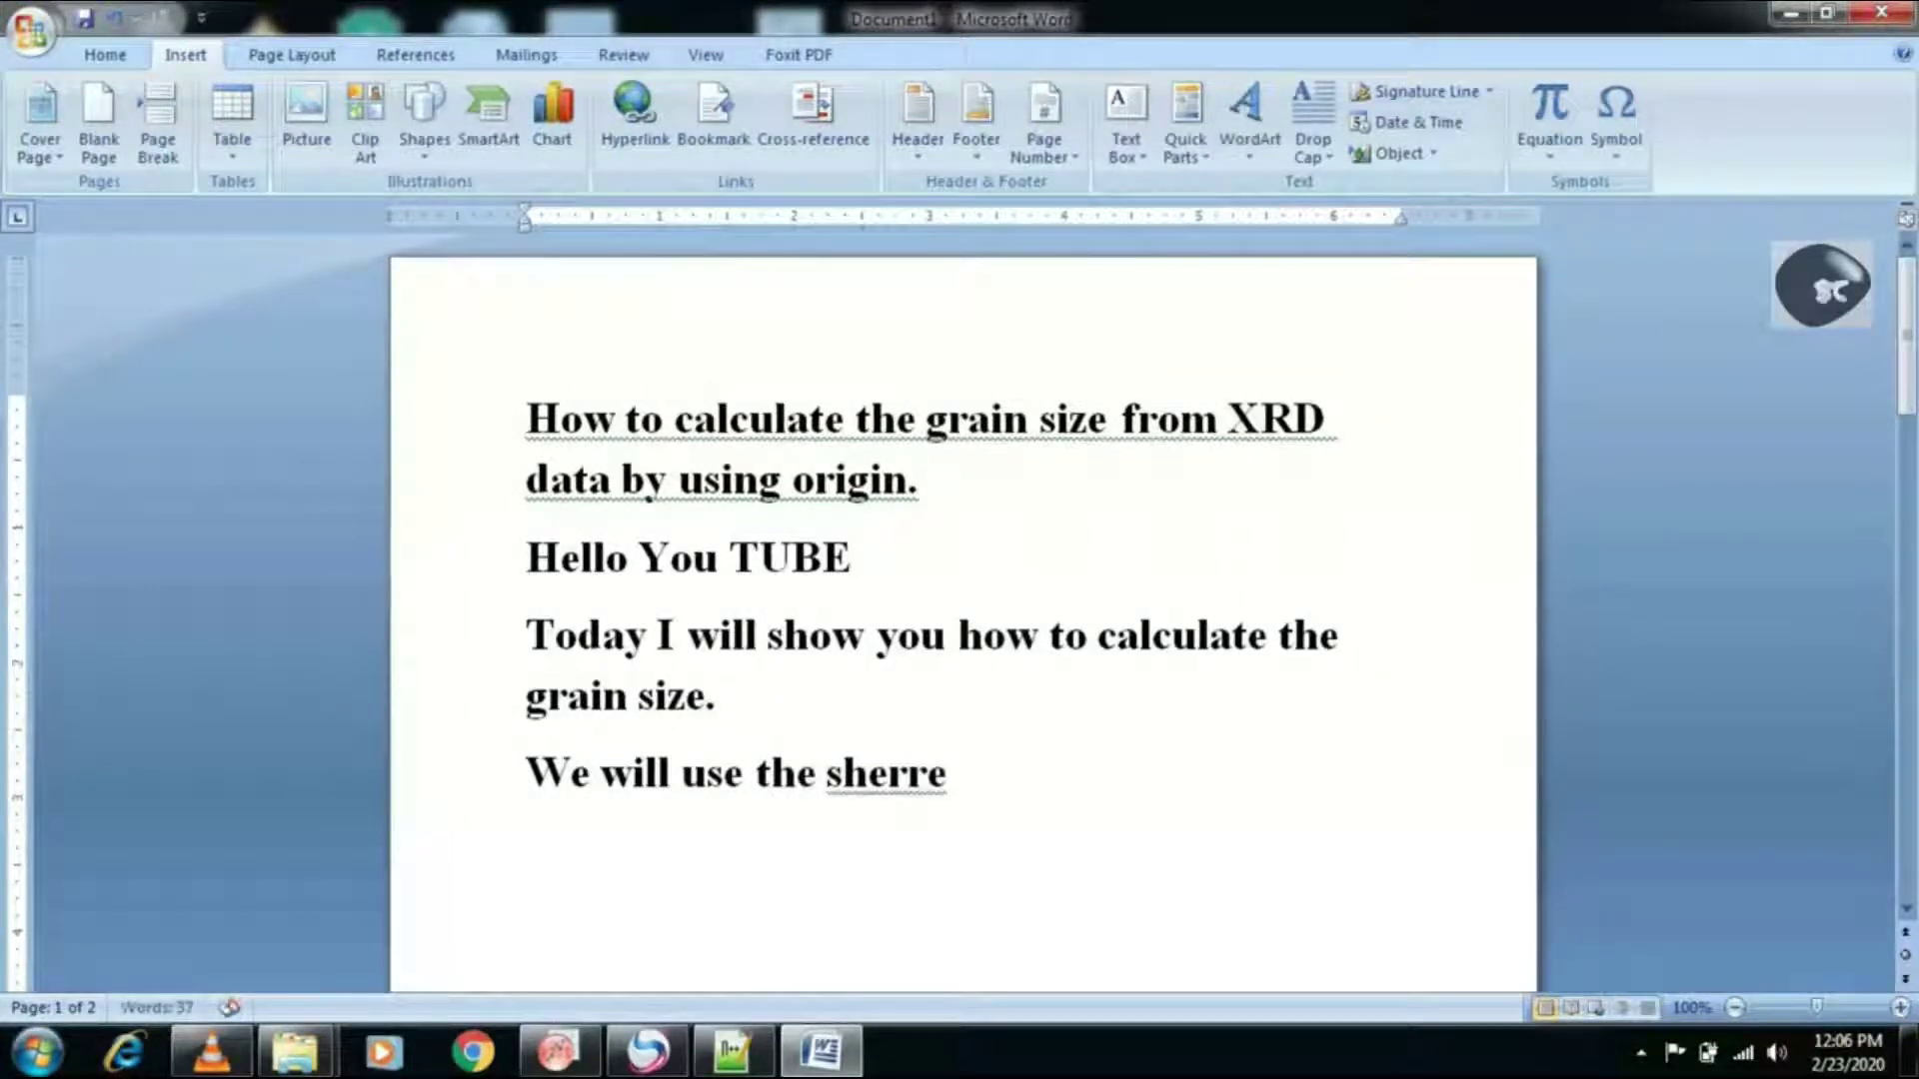
text(r formula.)
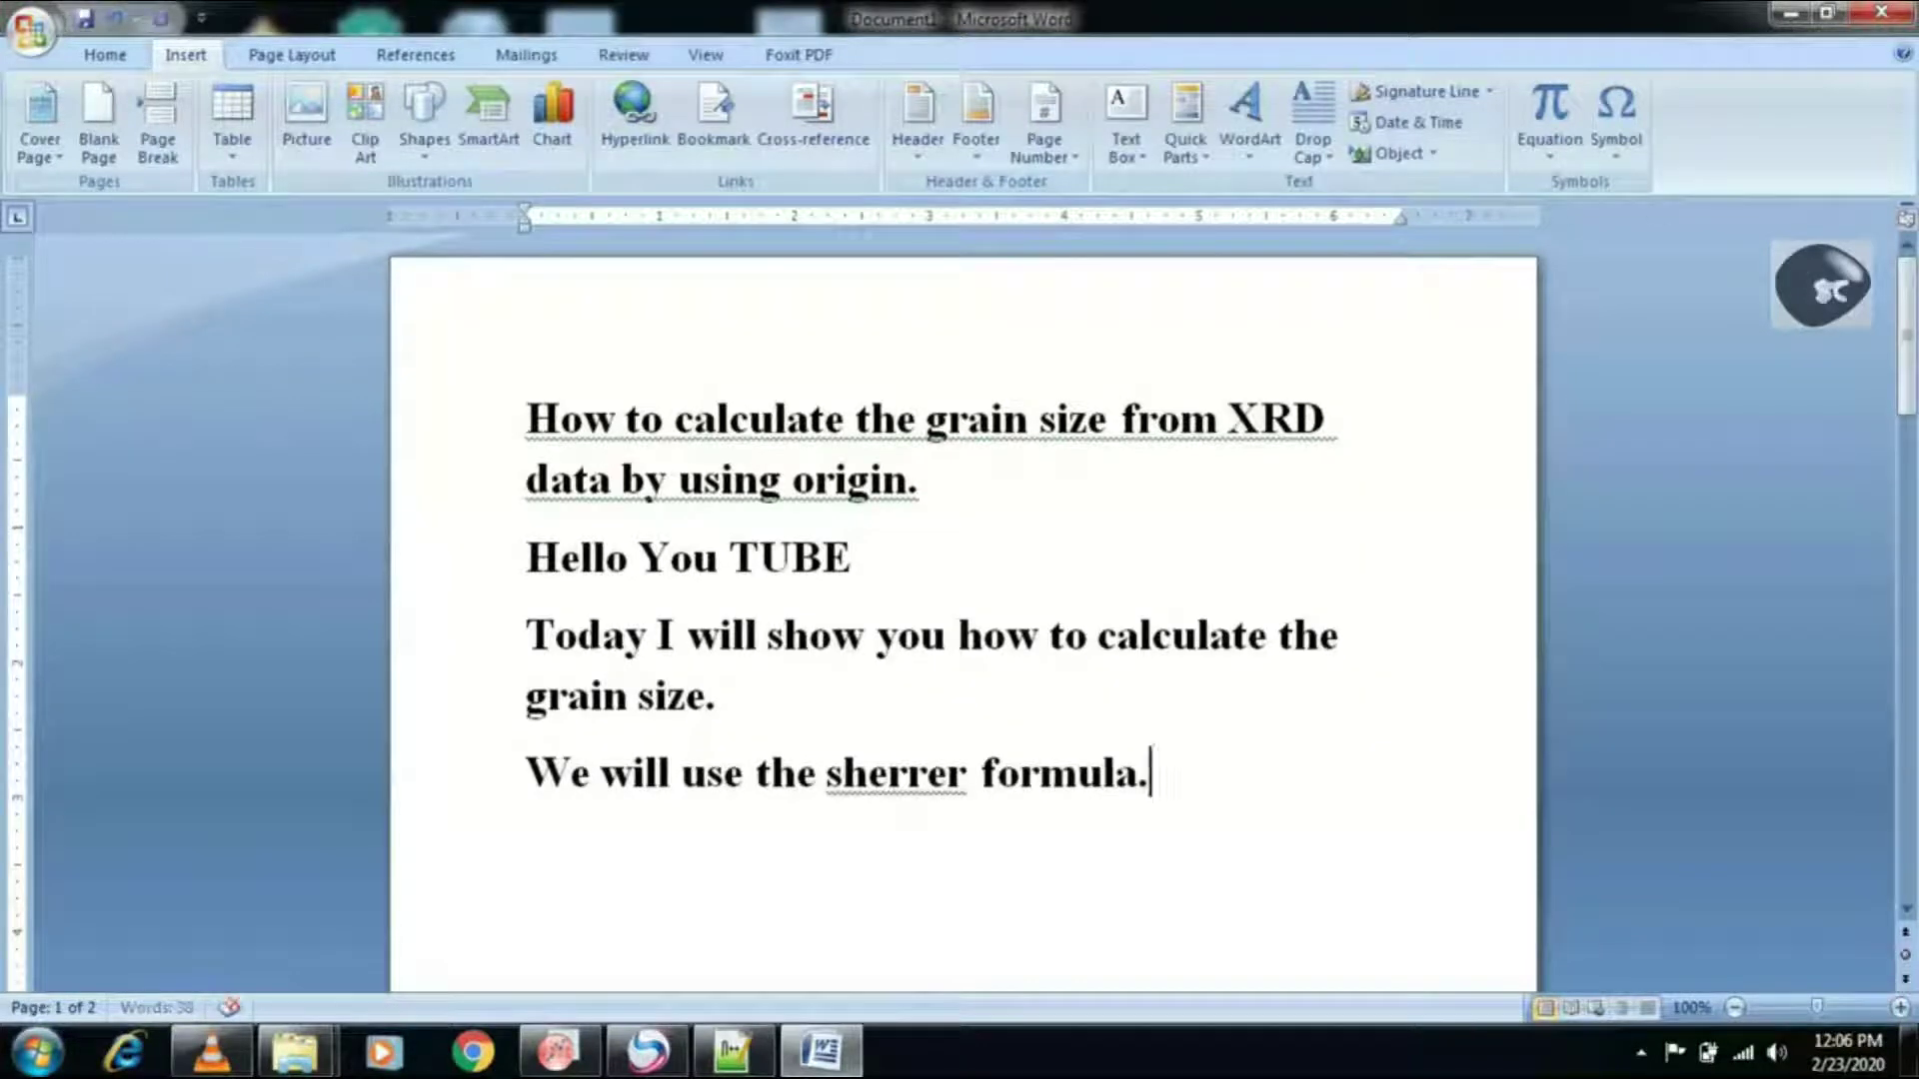
drag(1906, 299, 1906, 610)
- Add a 'where.' line below 'This is the sherrer formula.' on page 2
click(1049, 619)
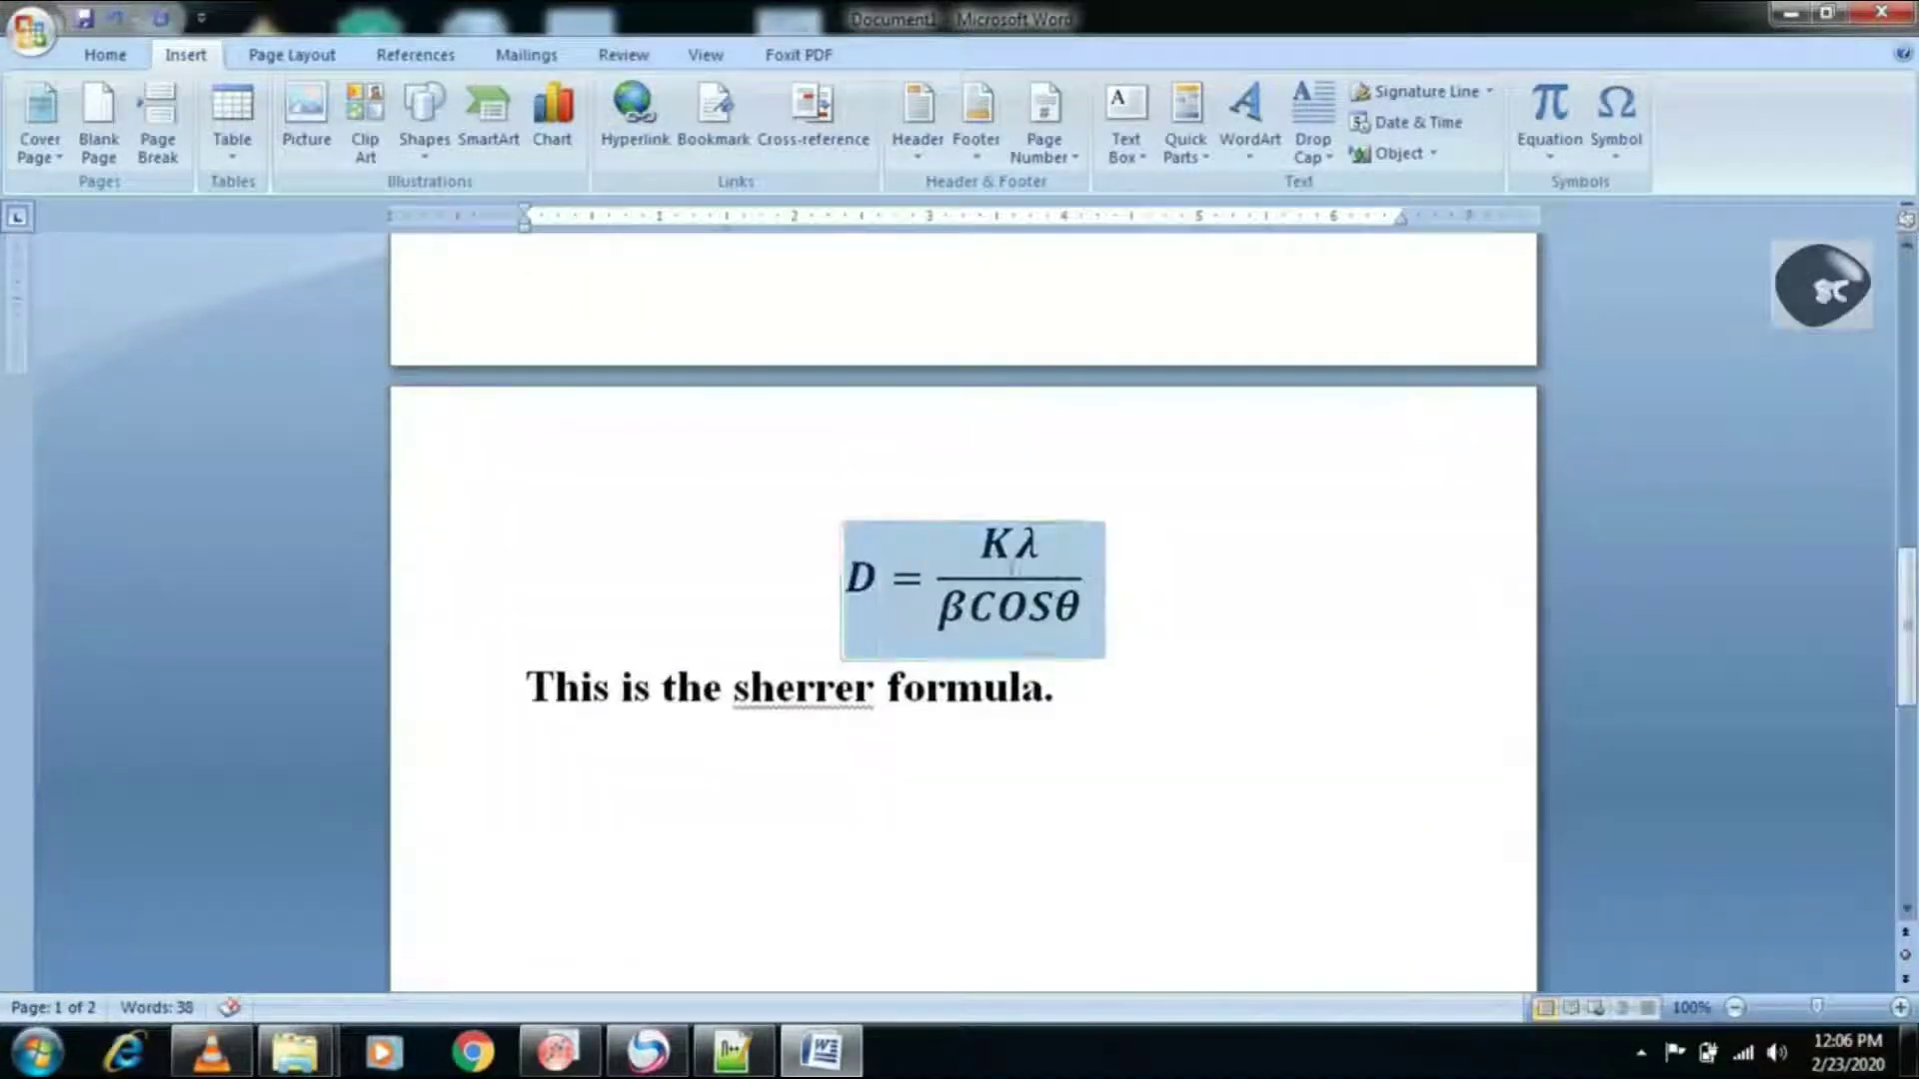
drag(1061, 688, 997, 715)
click(1100, 685)
key(Return)
text(where.)
key(Return)
- Define D as grain size in "nm" and K as the shape factor, usually cubic shape "0.9"
text(D is the gra)
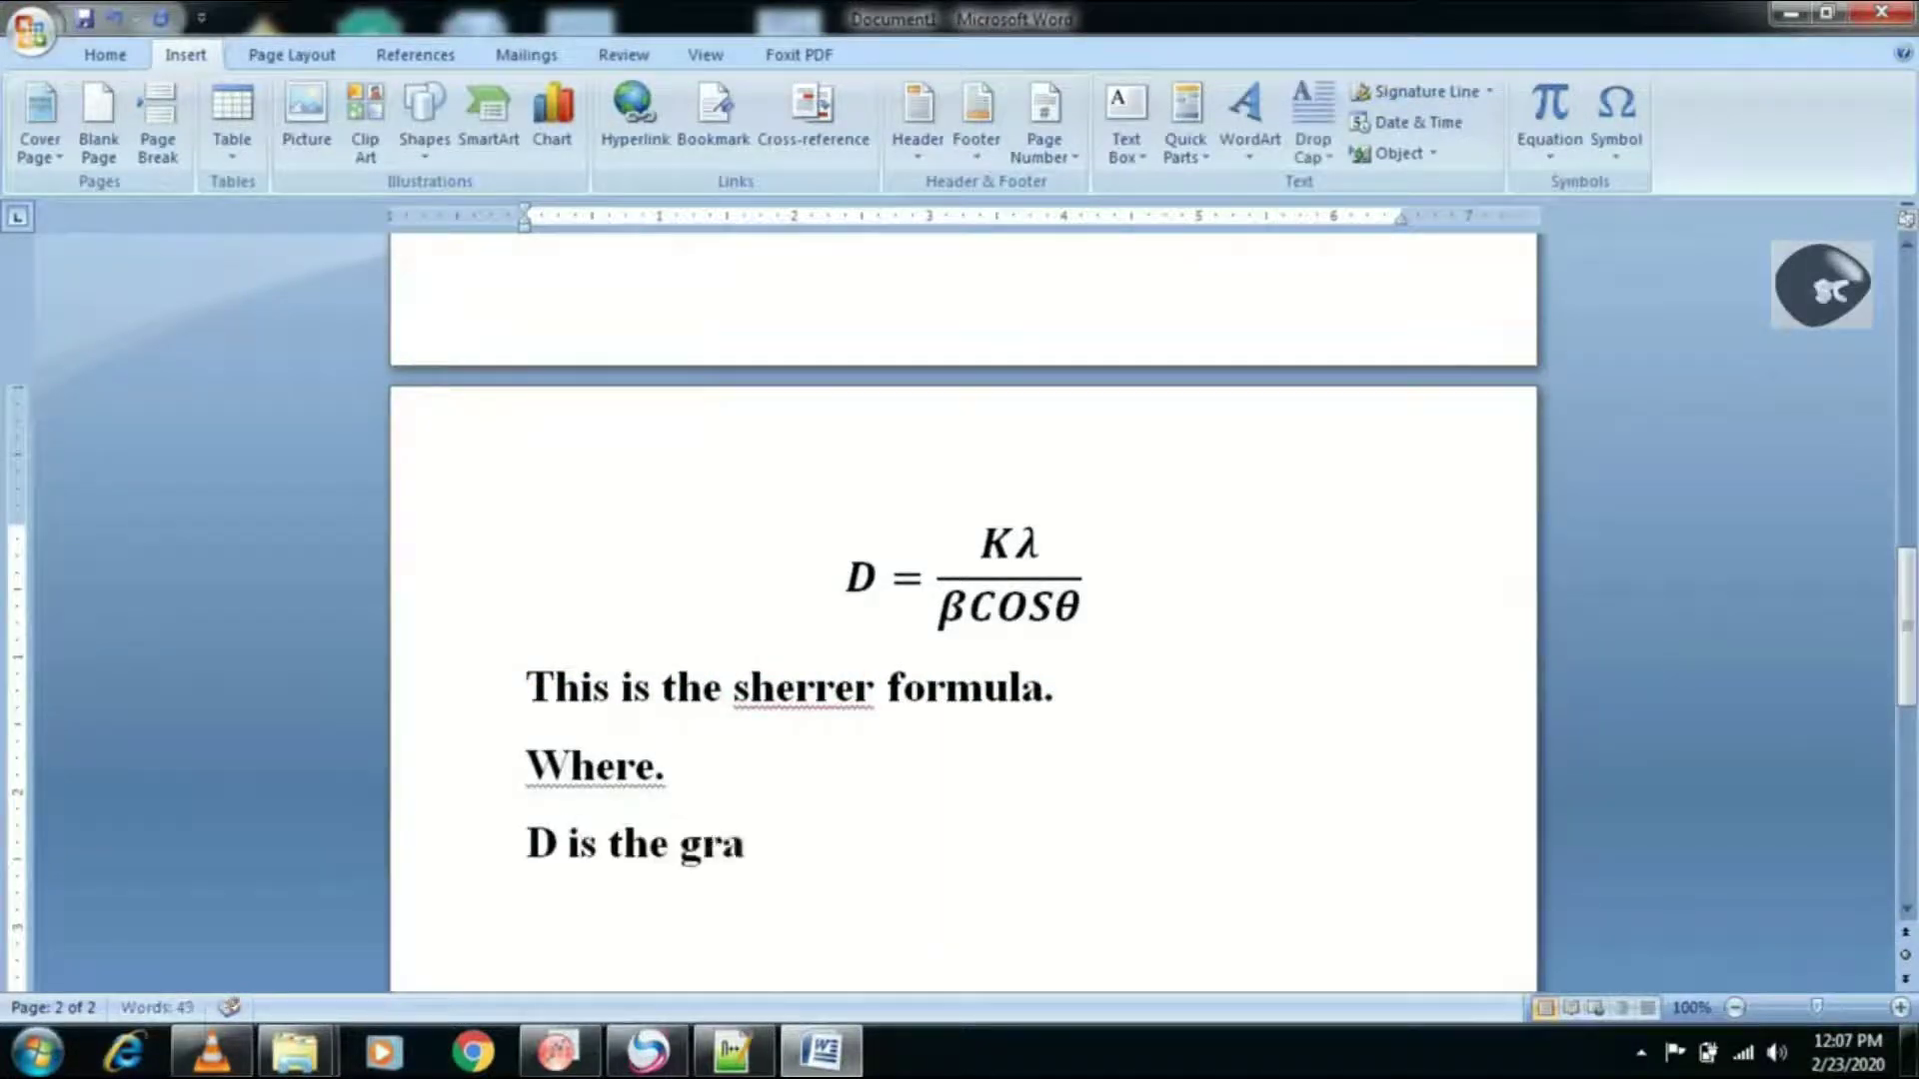
text(in size in "nm")
text(K is the)
text( shape factor )
text(or sherr)
text(er con)
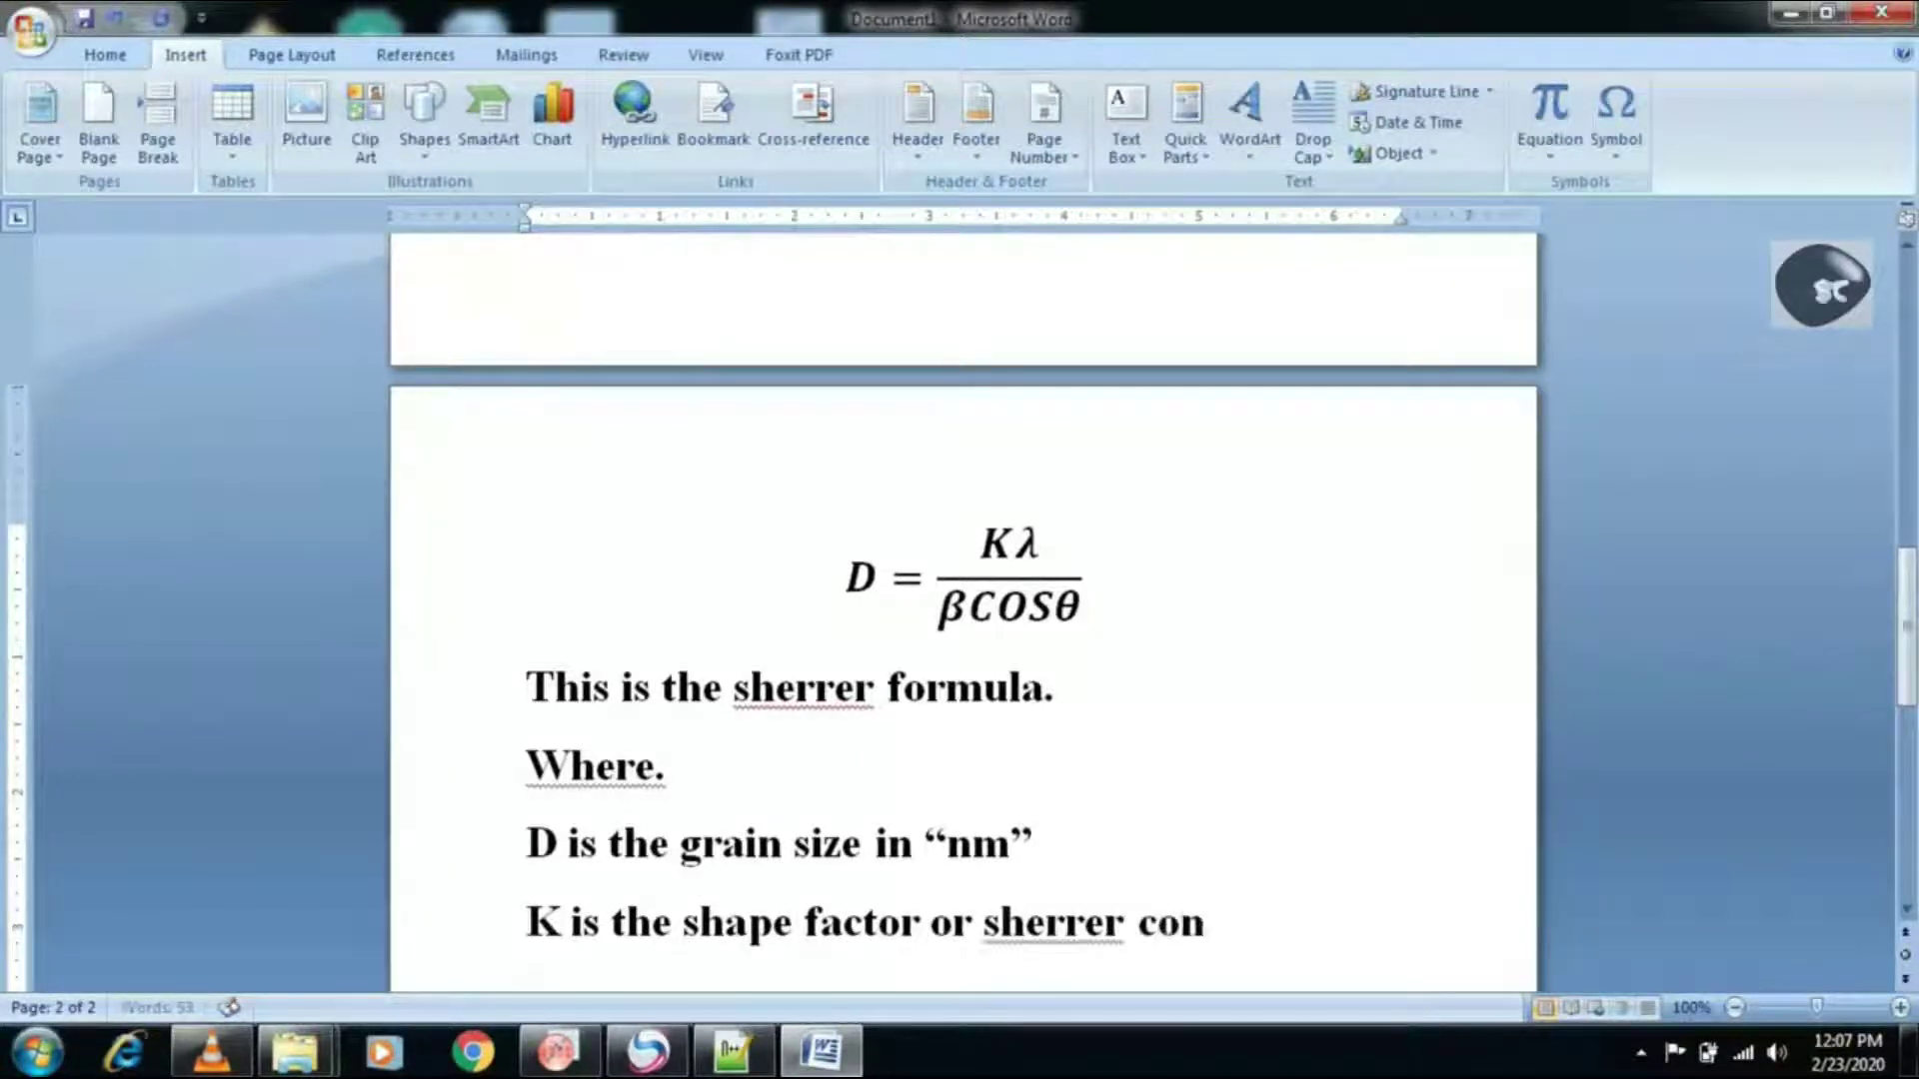
text(stant usul)
key(BackSpace)
text(la)
key(BackSpace)
key(BackSpace)
text(all)
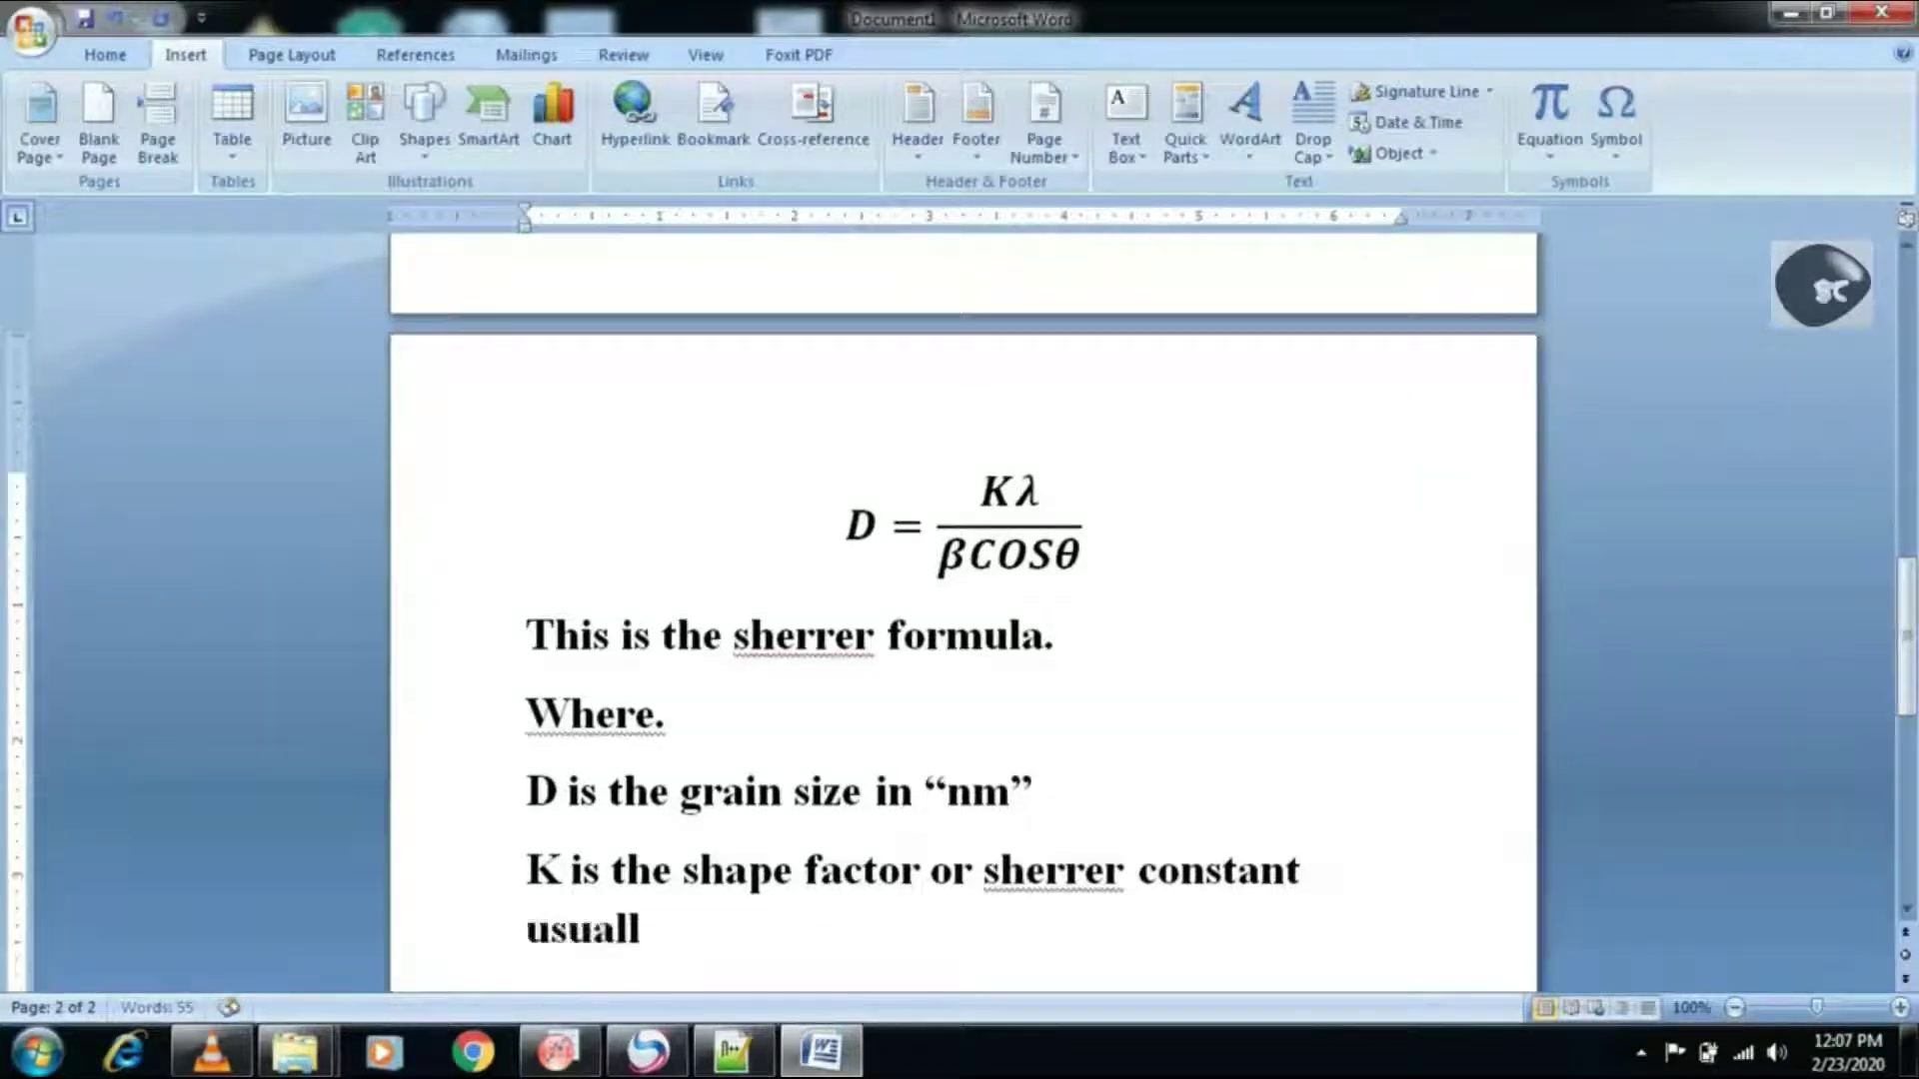
text(y we consider t)
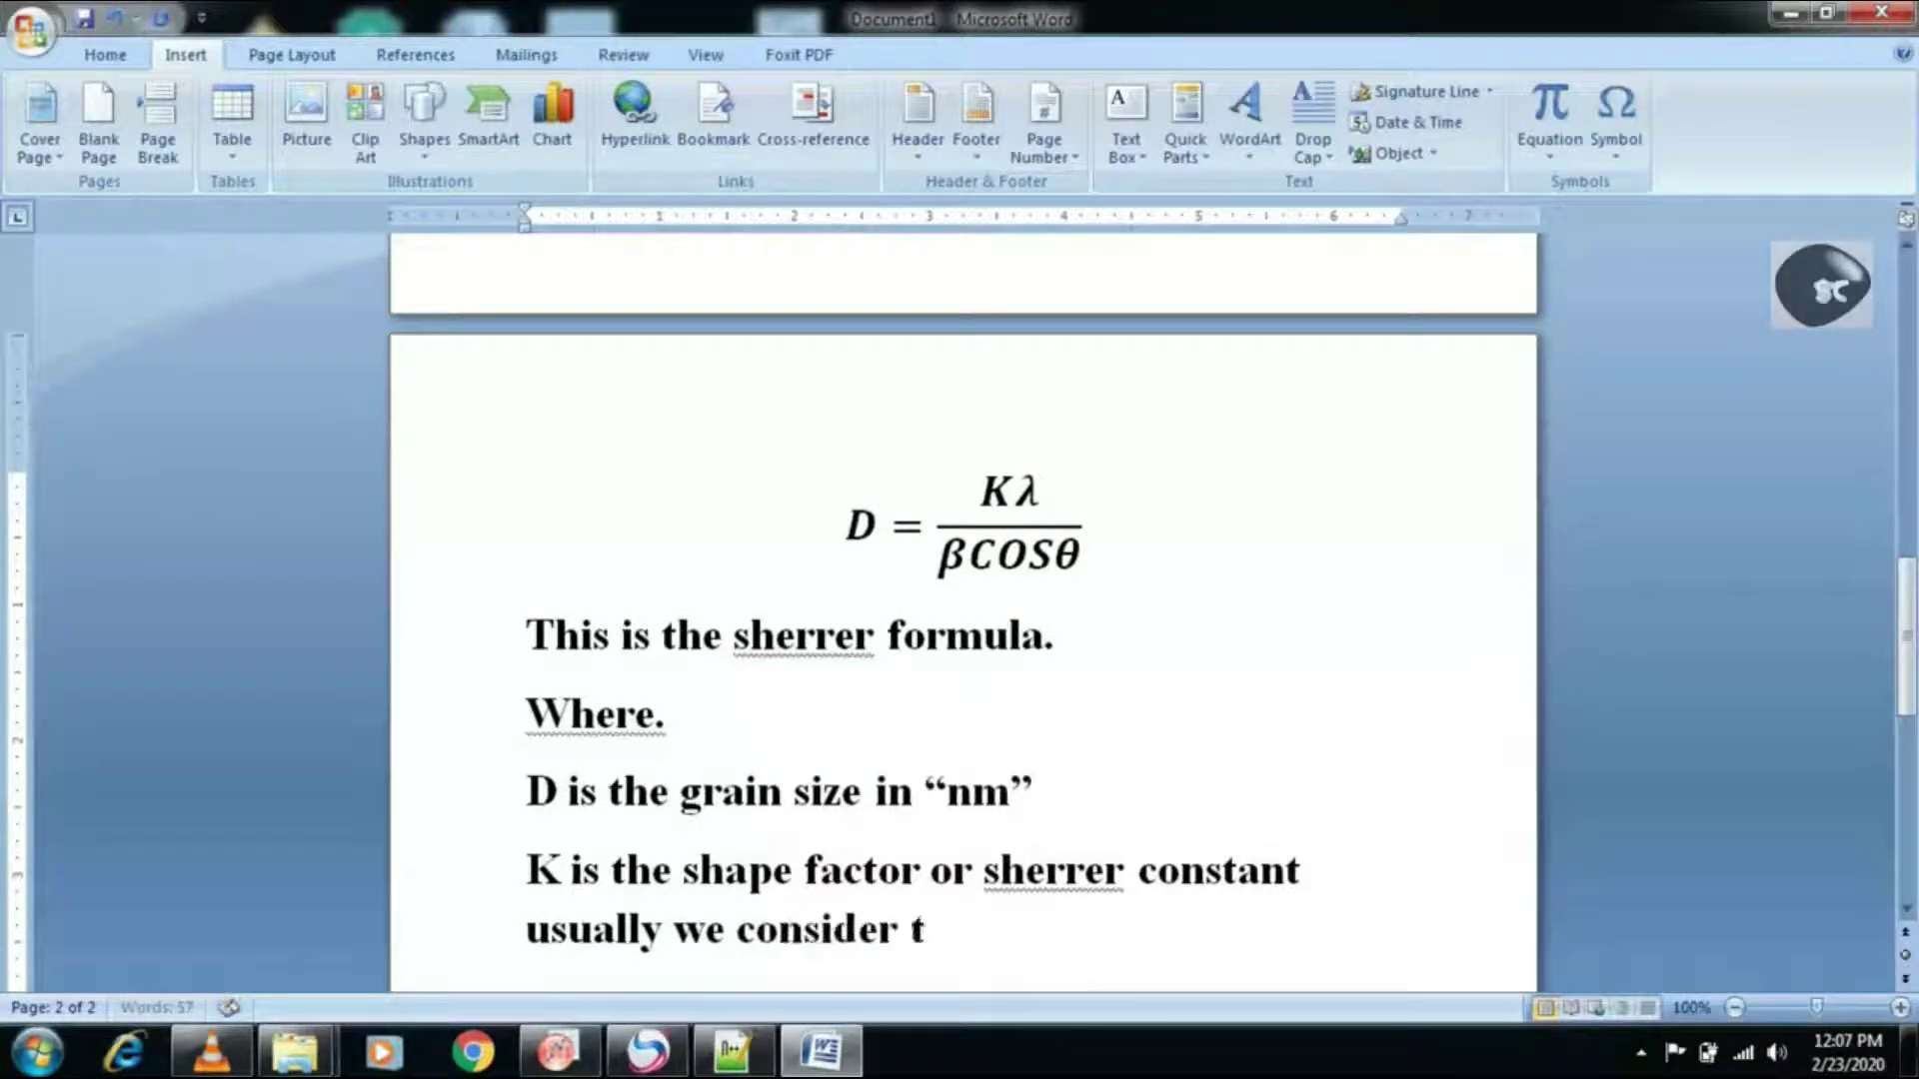
text(he cubic shame)
key(BackSpace)
key(BackSpace)
text(pe “0.9”)
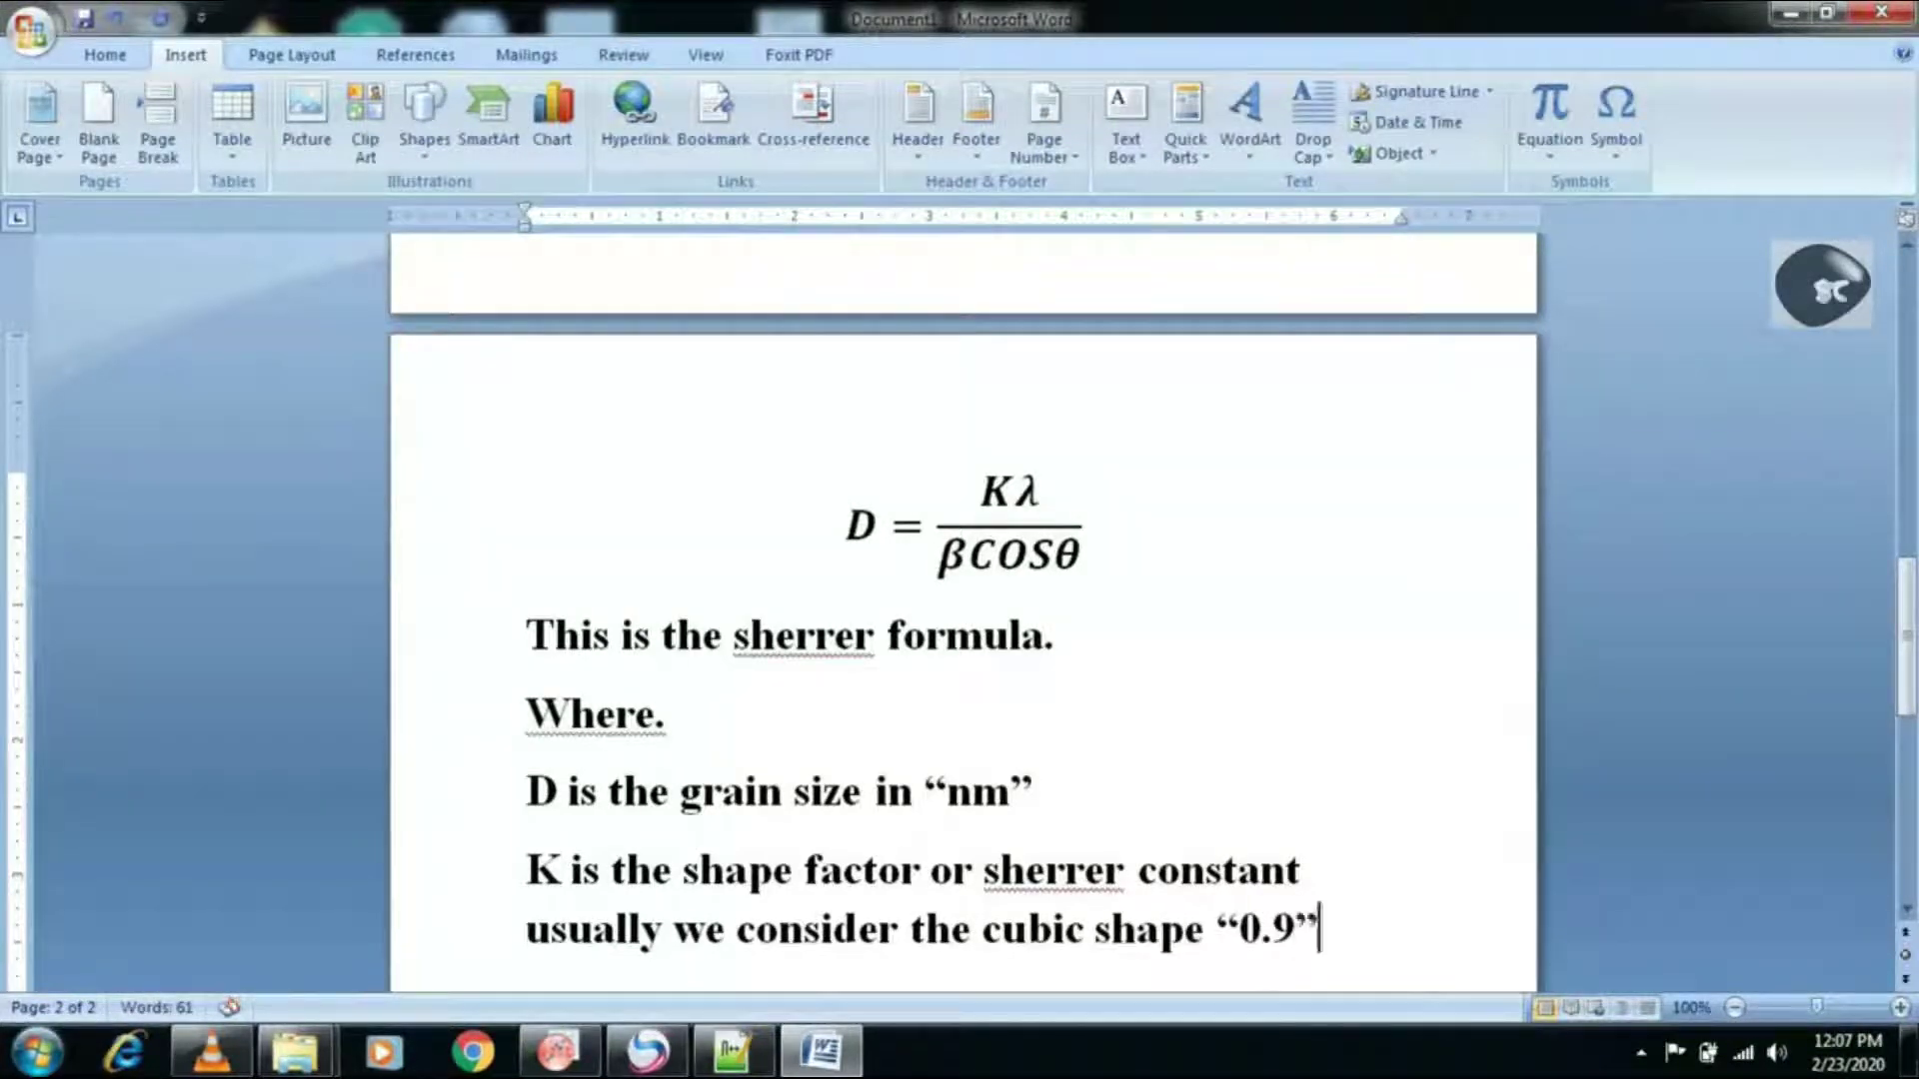
text( "0.9")
key(Return)
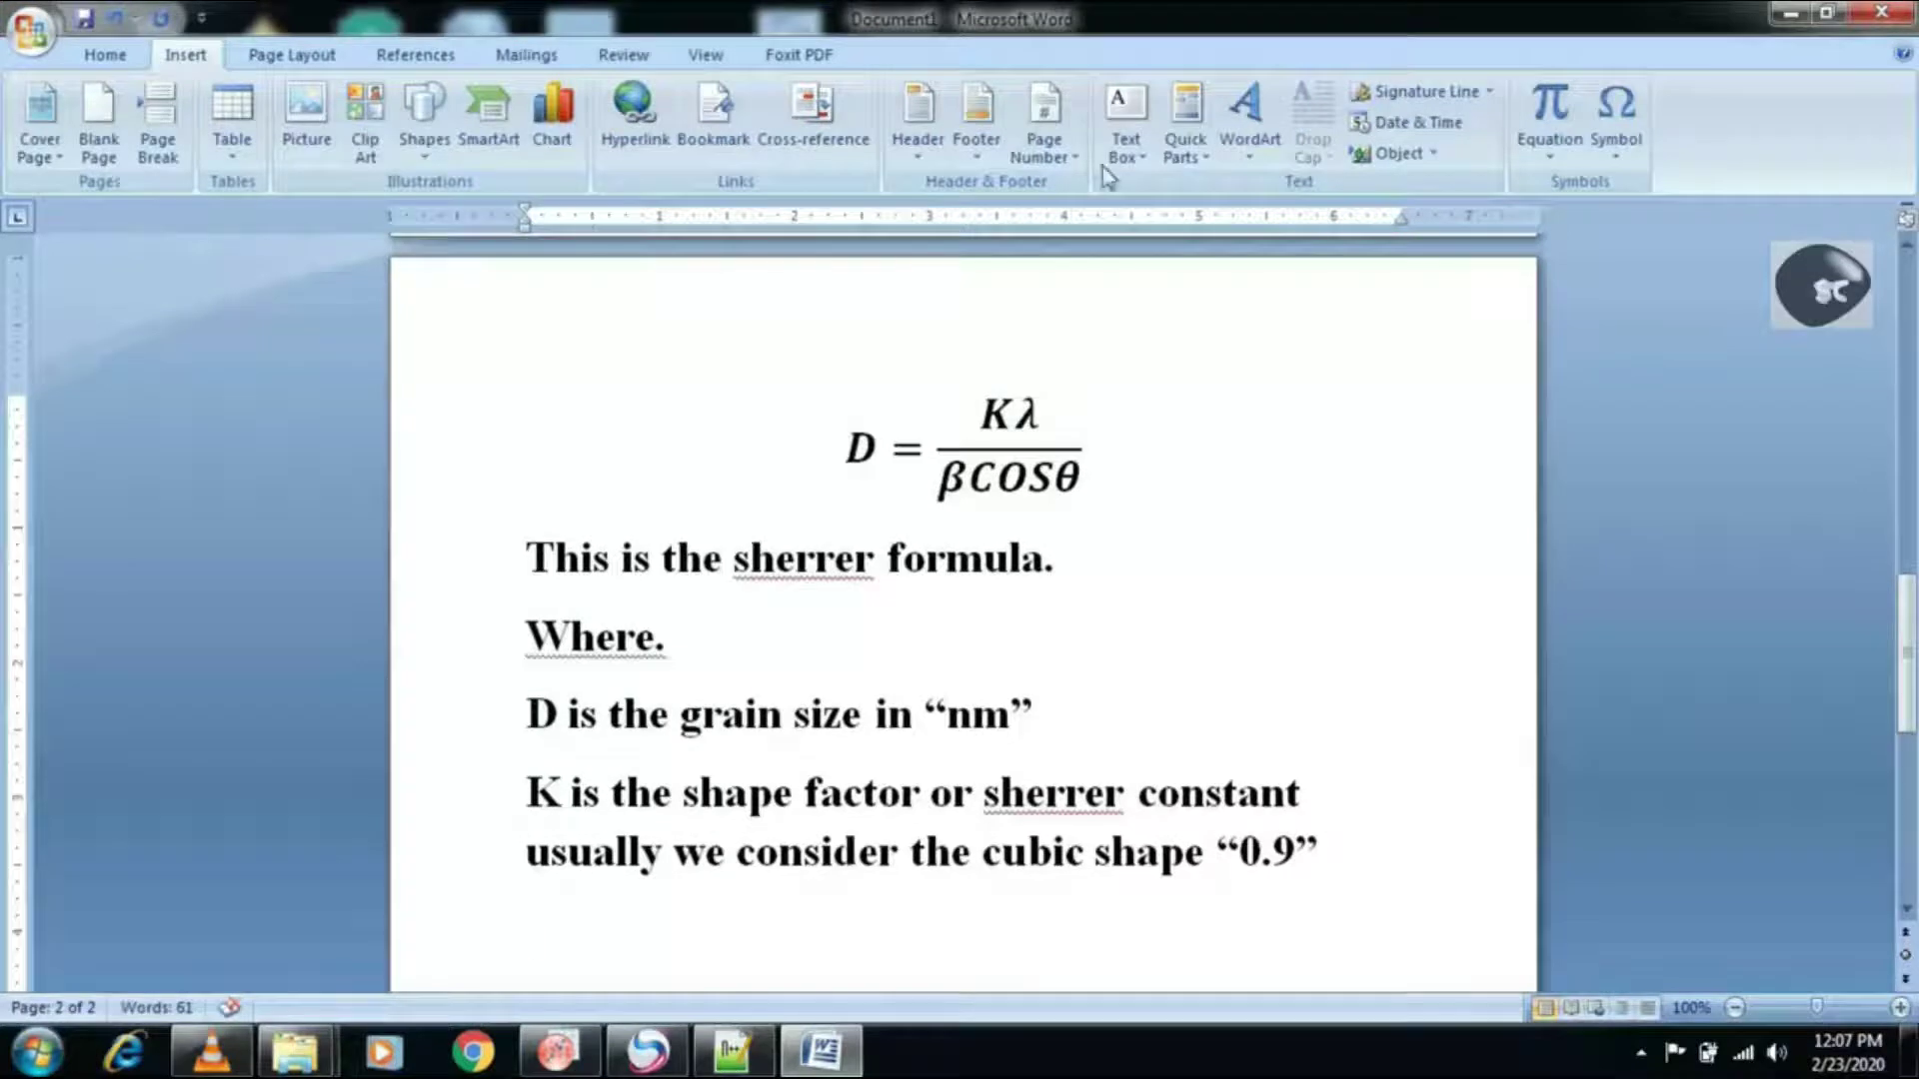
- Insert the β symbol and define it as the FWHM in "Radians"
click(1618, 122)
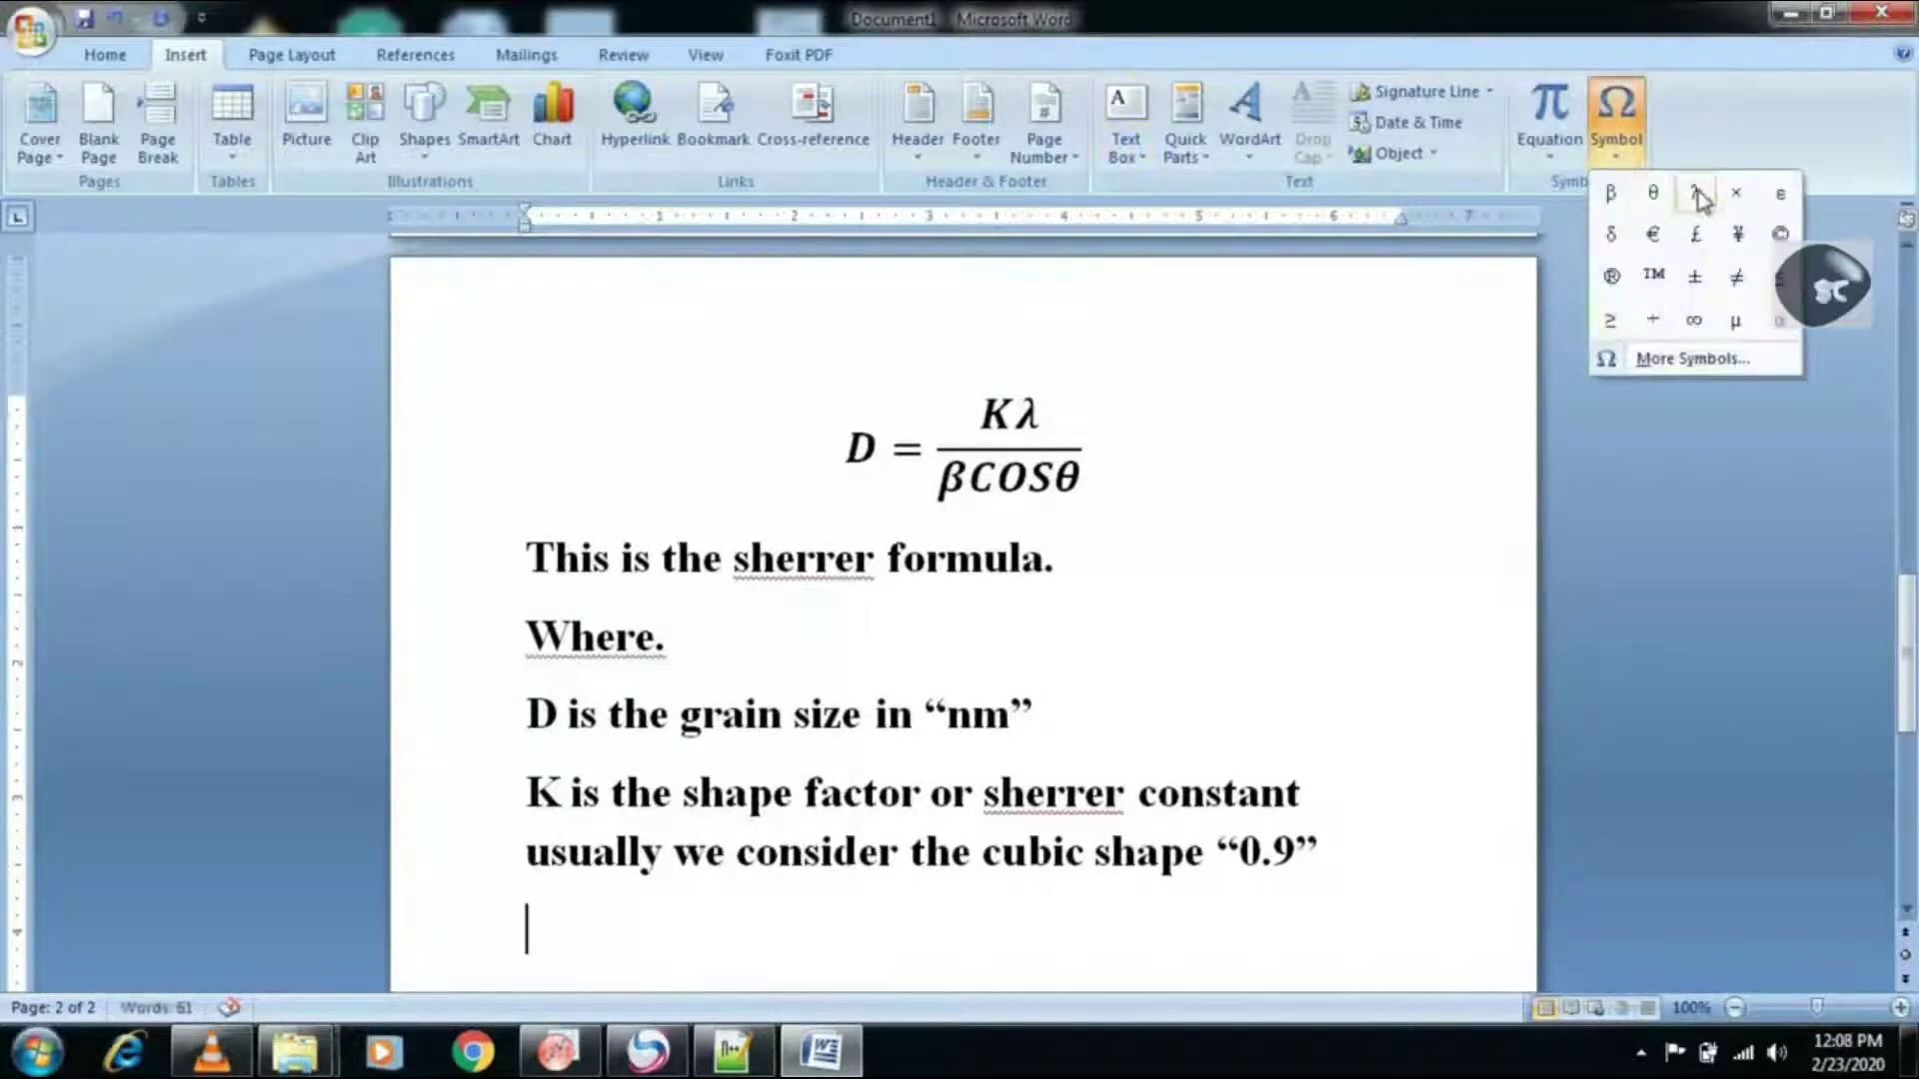
click(1610, 193)
text(is the )
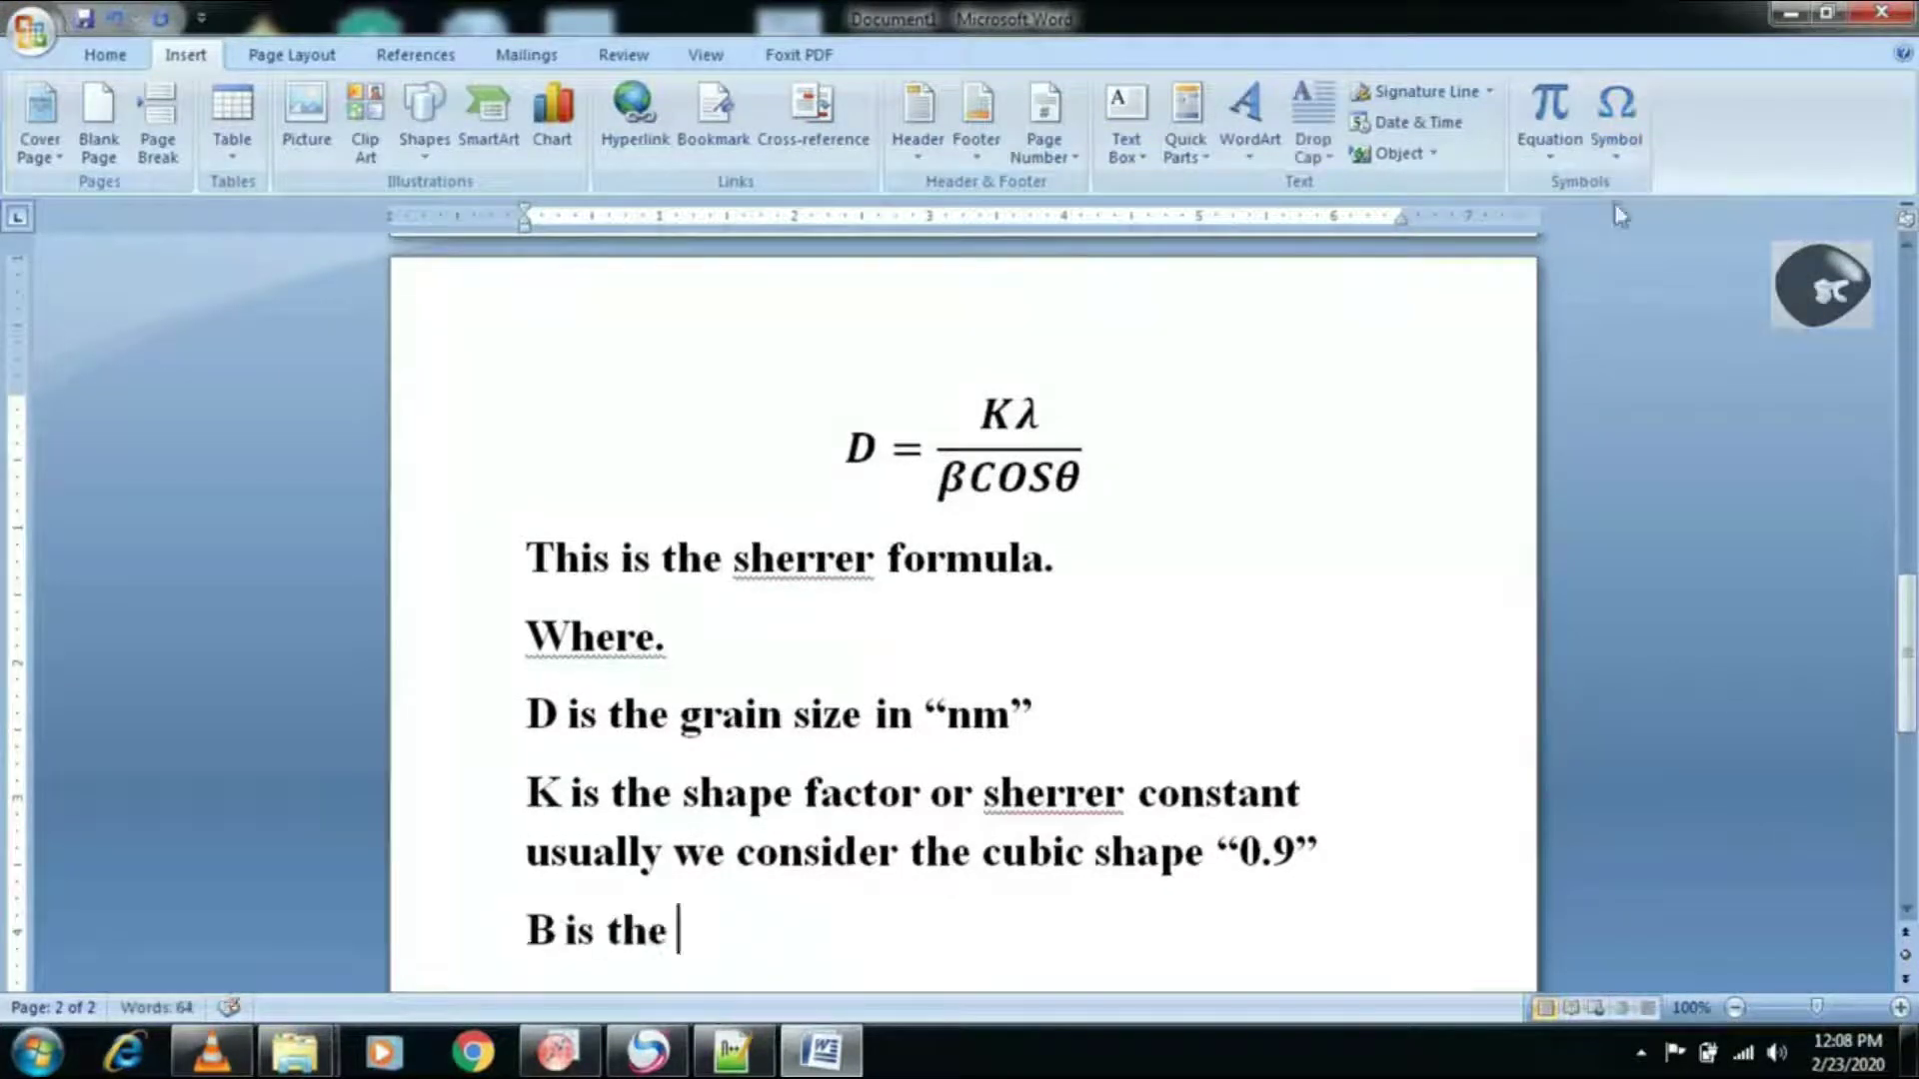
text(FWHM IN "Radians”)
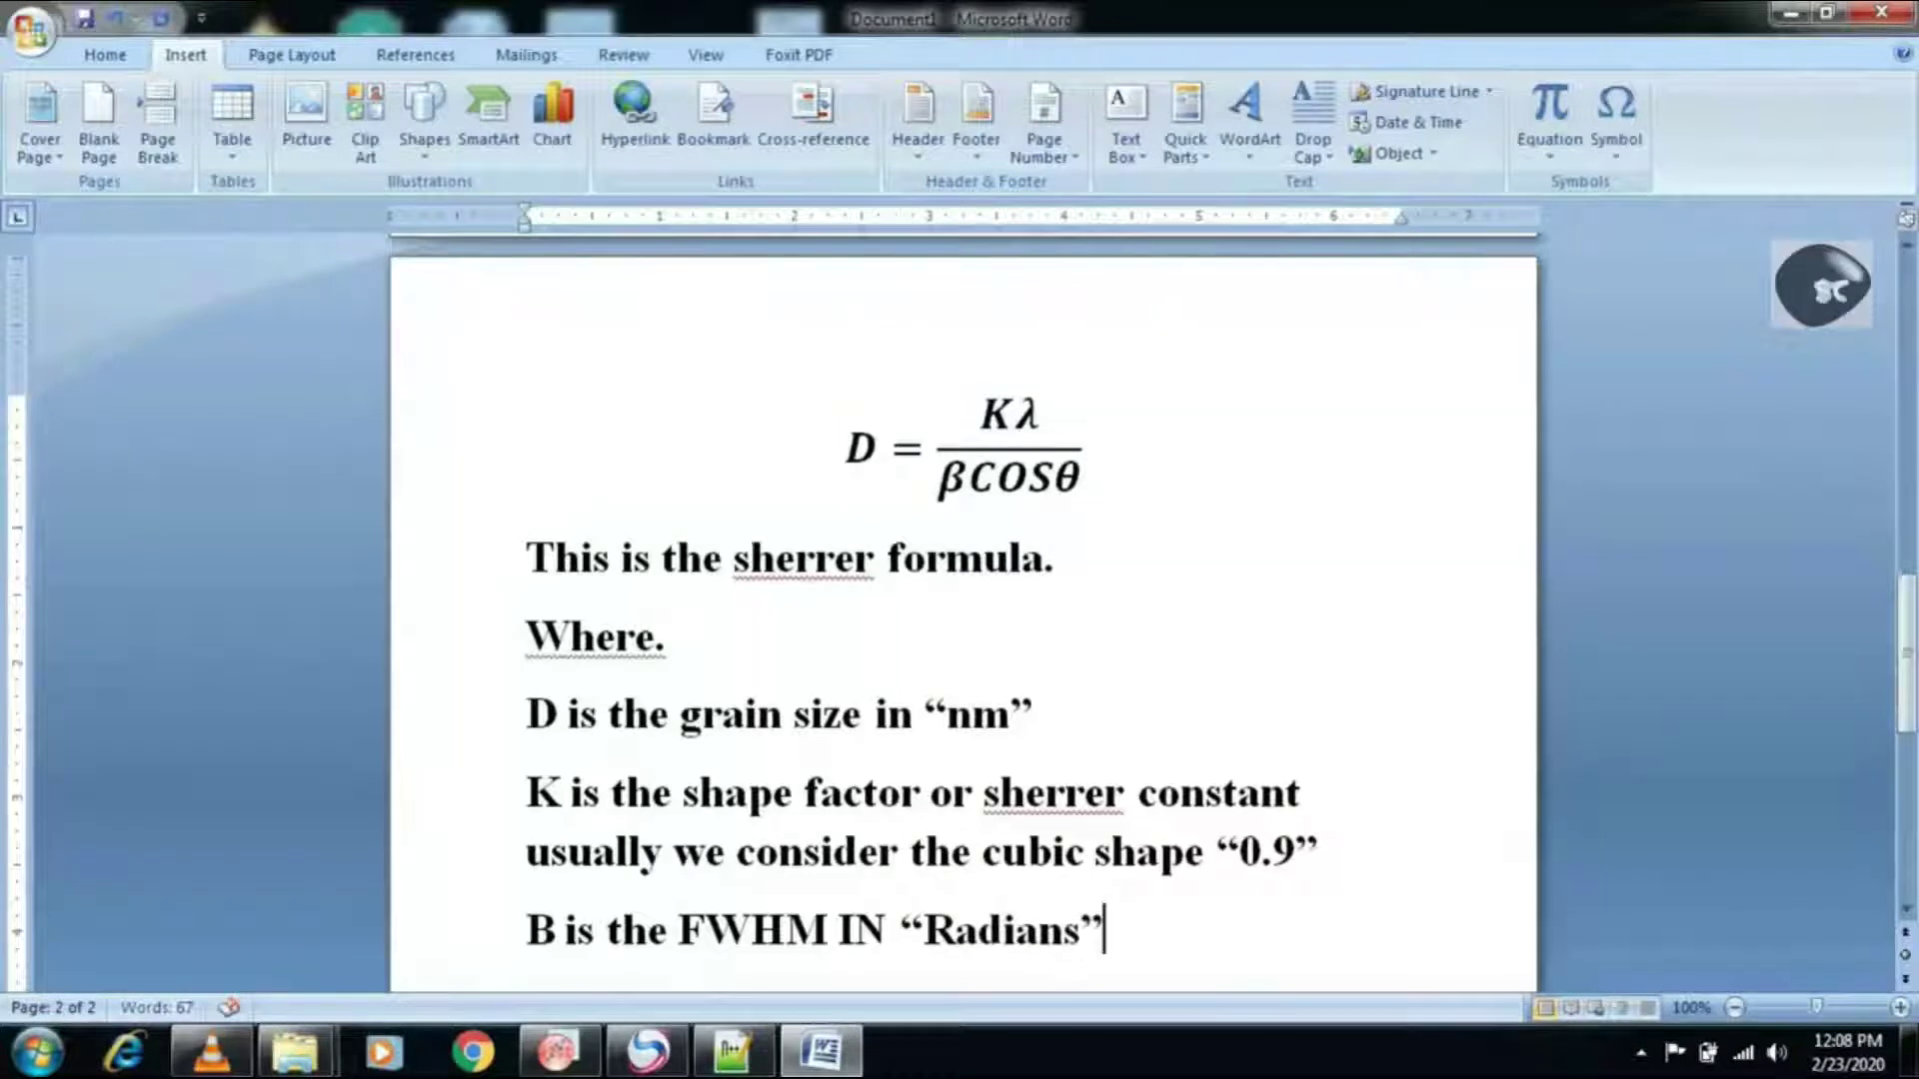
key(Return)
- Insert the θ symbol and define it as the peak position in "Radians"
click(1617, 140)
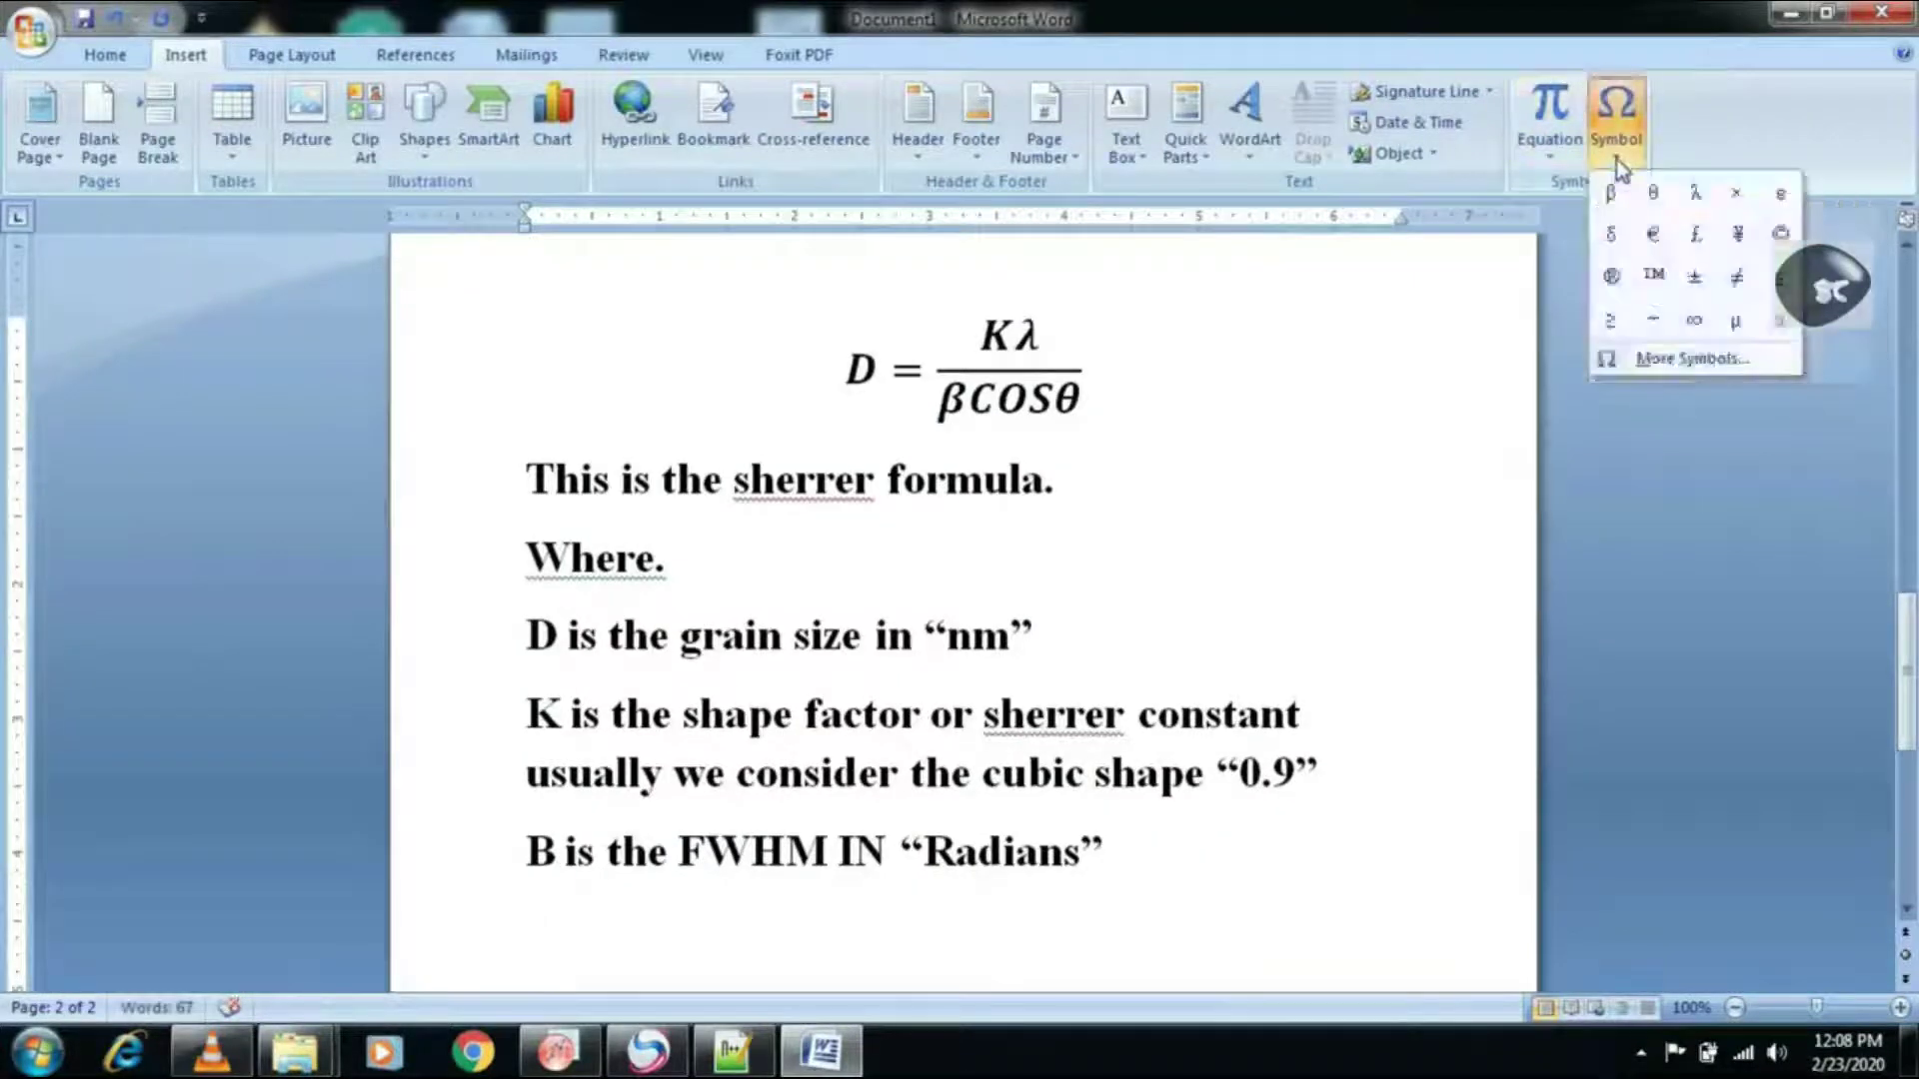
click(1655, 198)
text(is the )
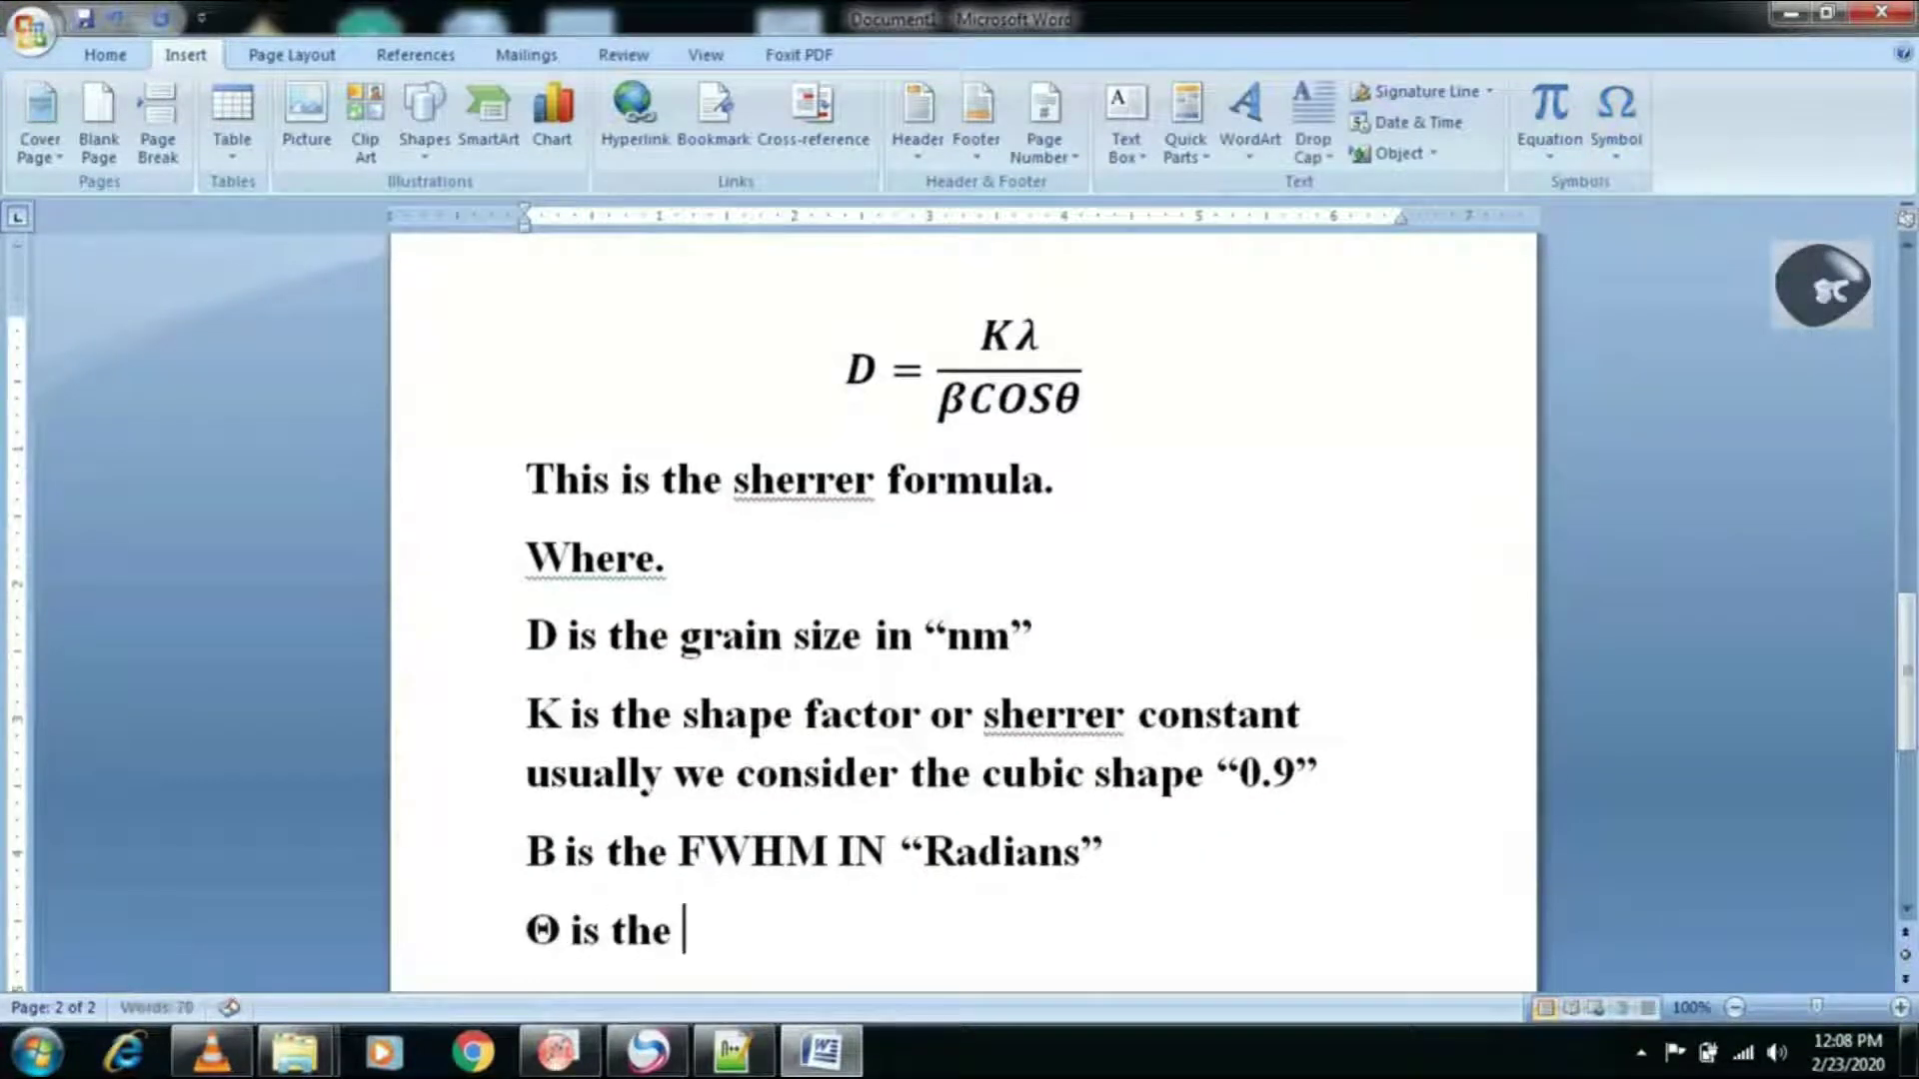
text(peak position ()
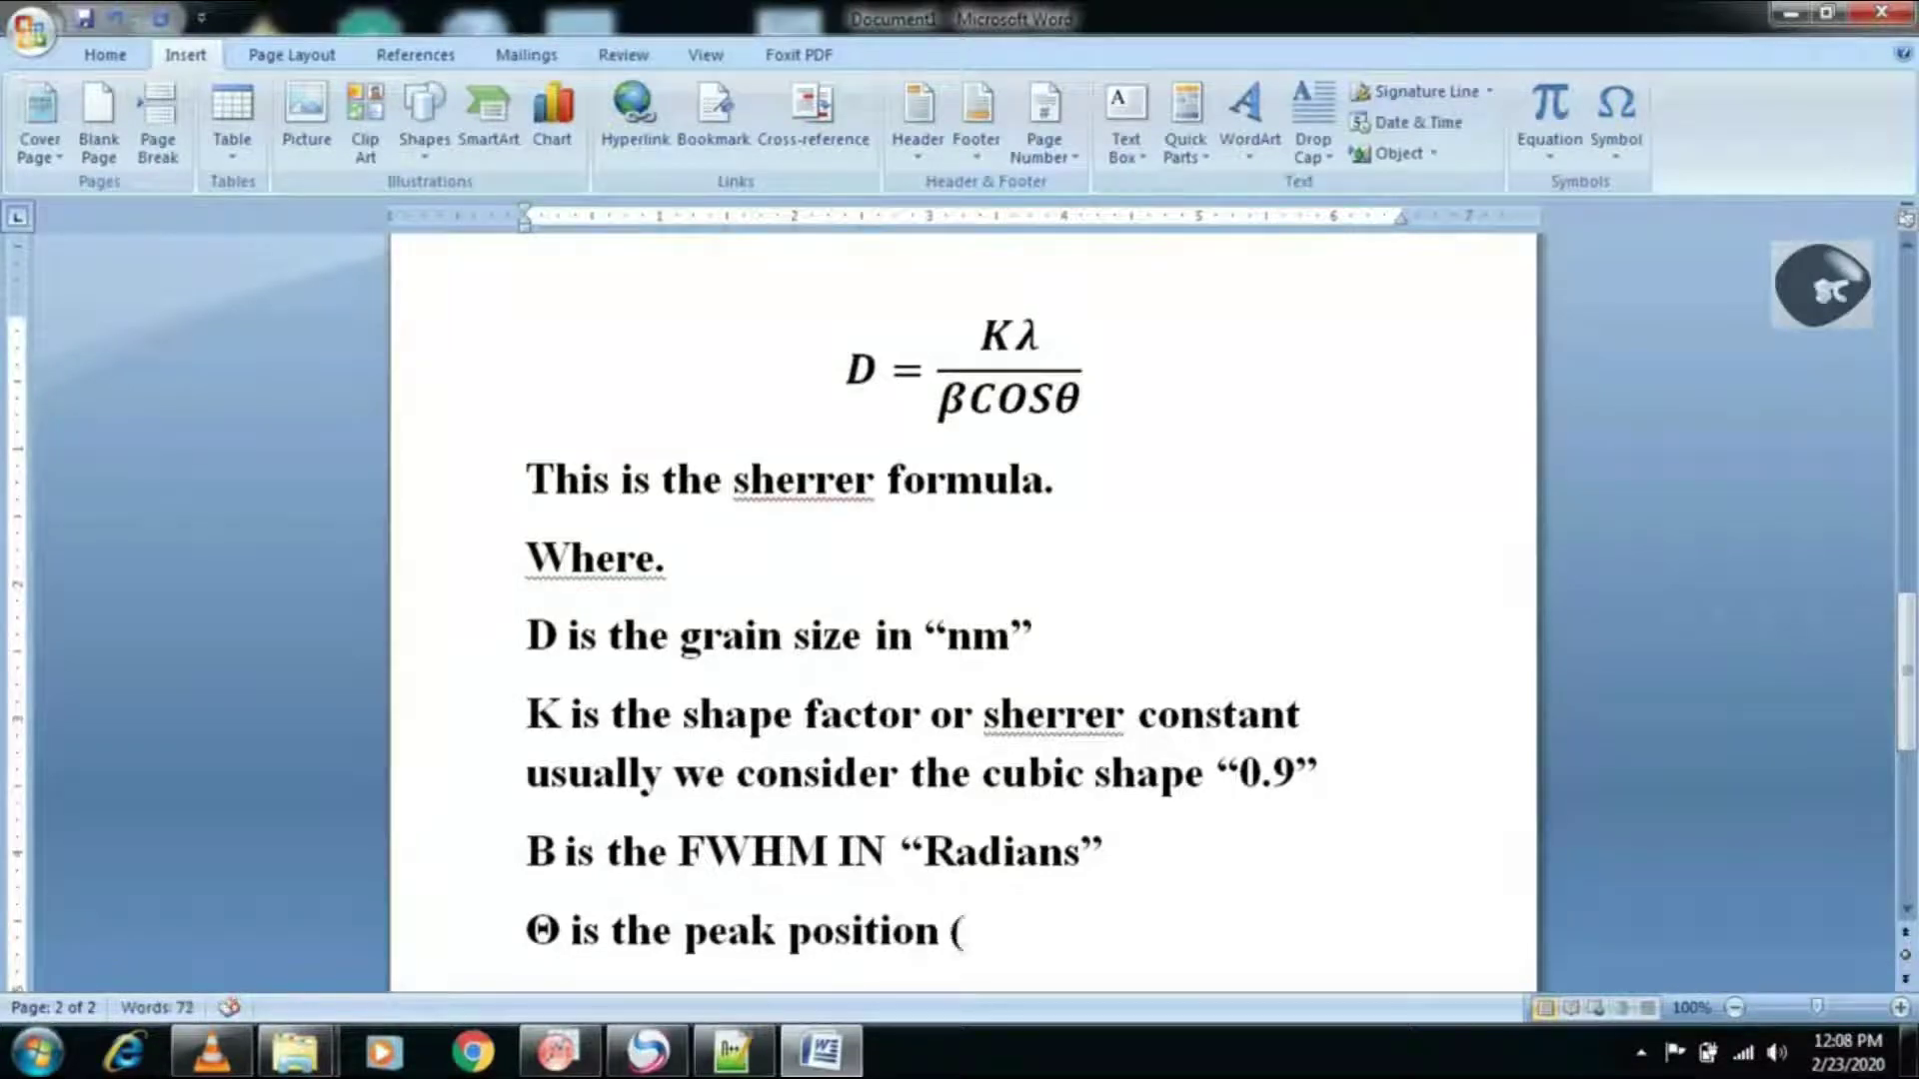
key(BackSpace)
text(“Radians”)
key(Return)
- Add the reminder that units matter and 'lets follow thw steps.', then bring up Origin
text(remember the)
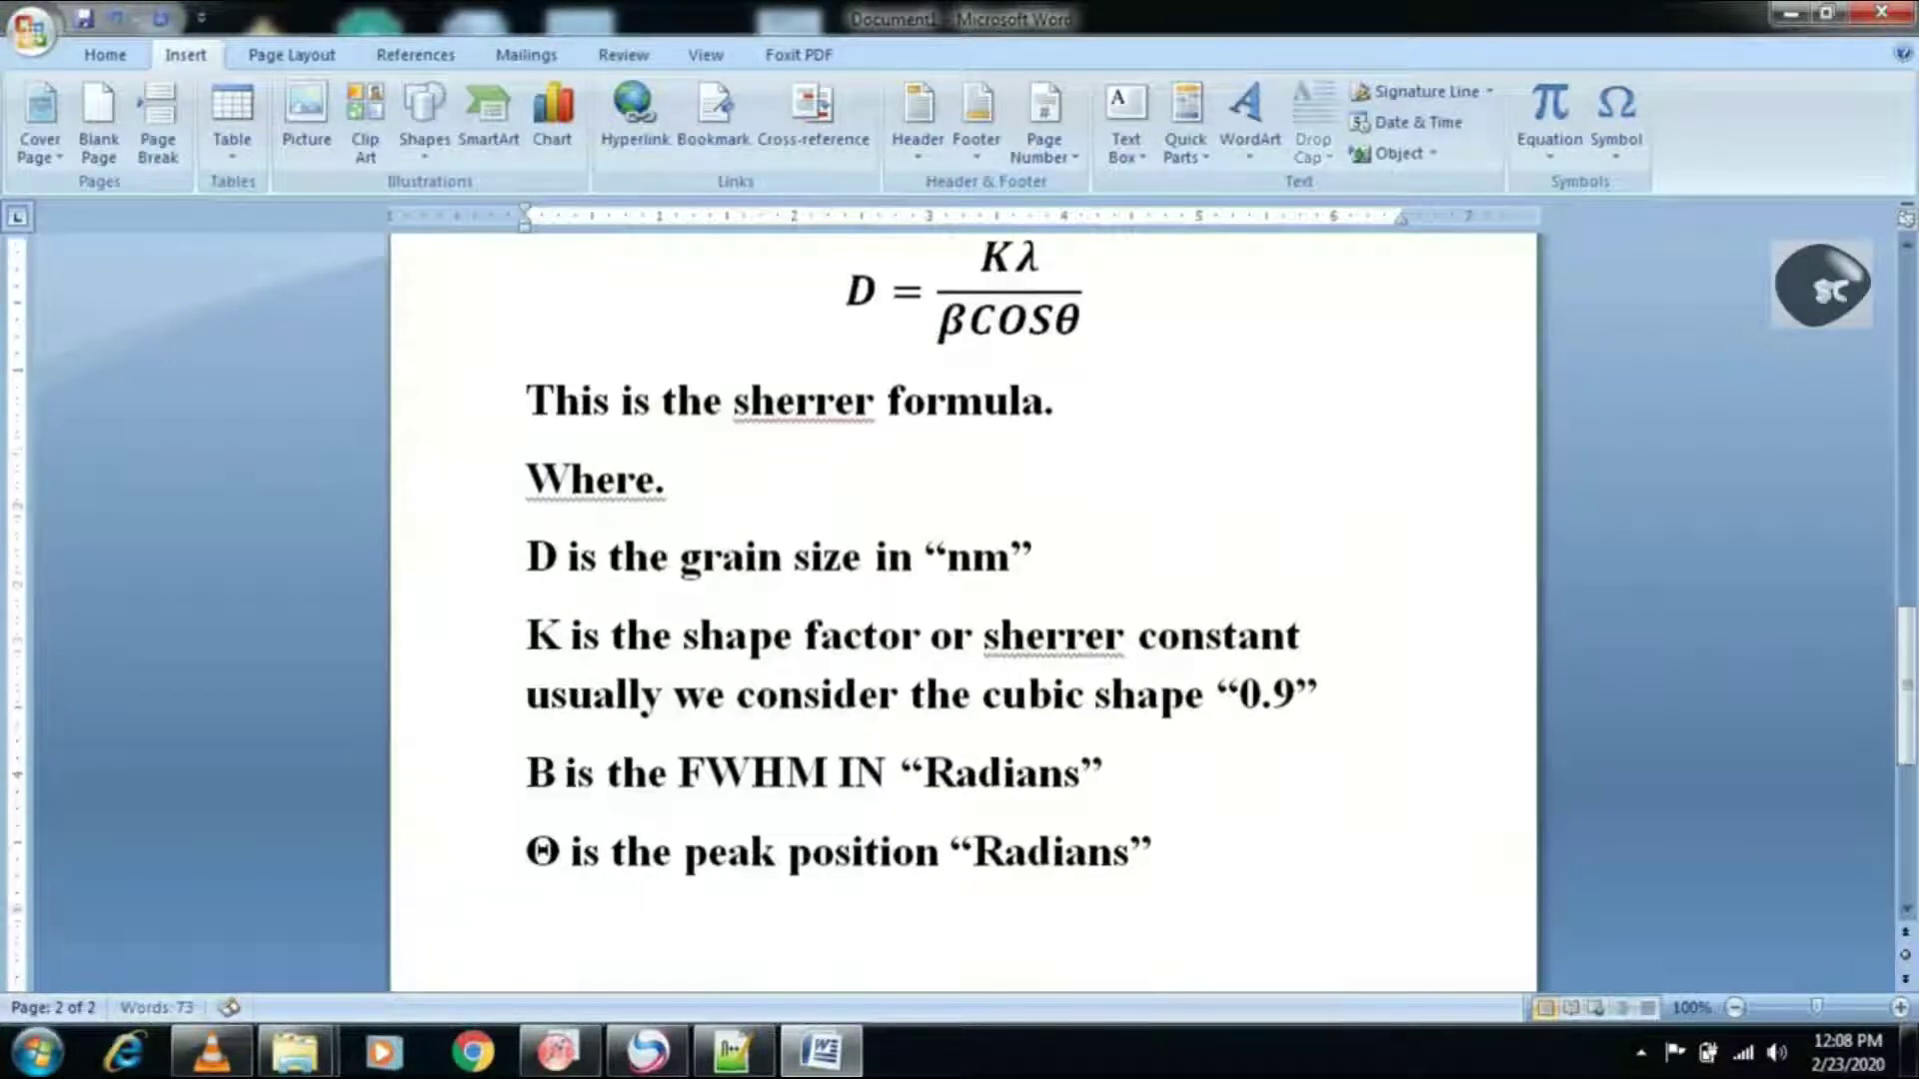
text( units)
text( are very much imp)
text(ortant)
text(. Otherwise u)
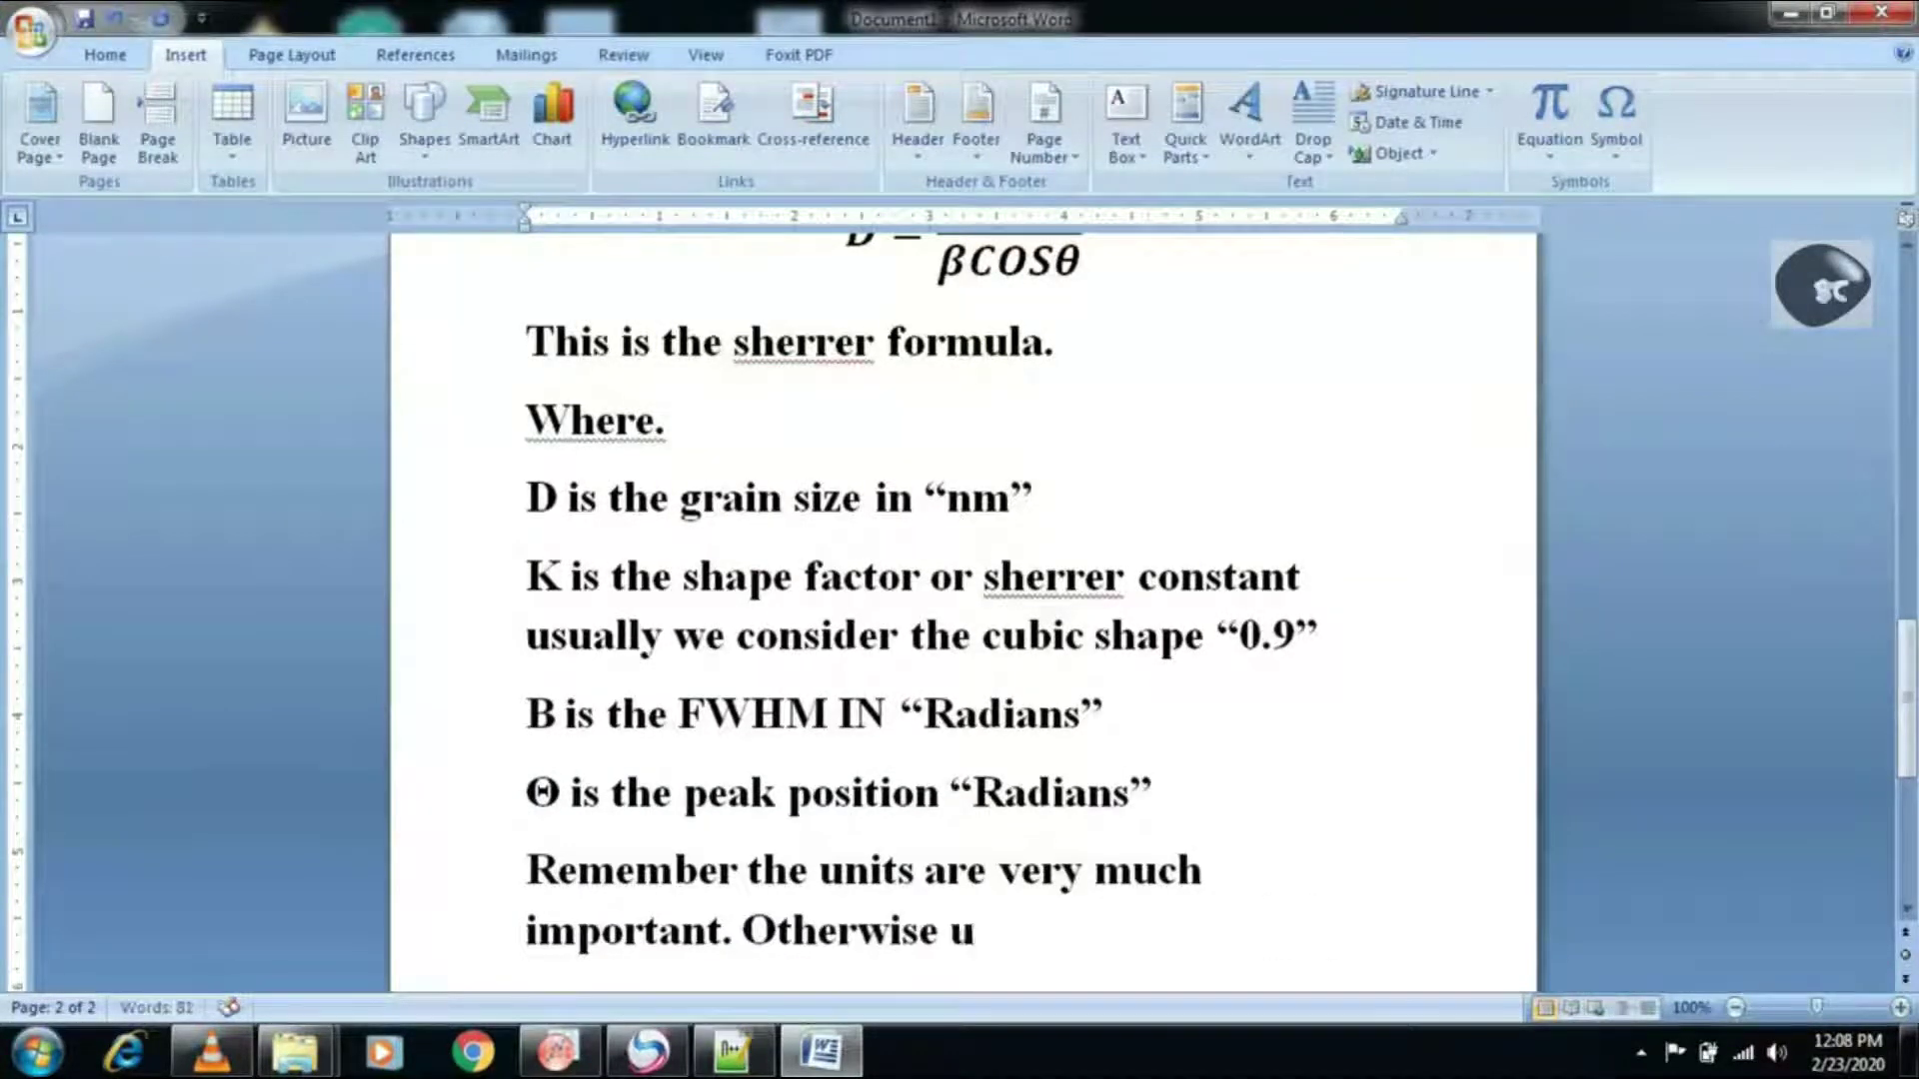
text(r calu)
text(lation will not be rif)
key(BackSpace)
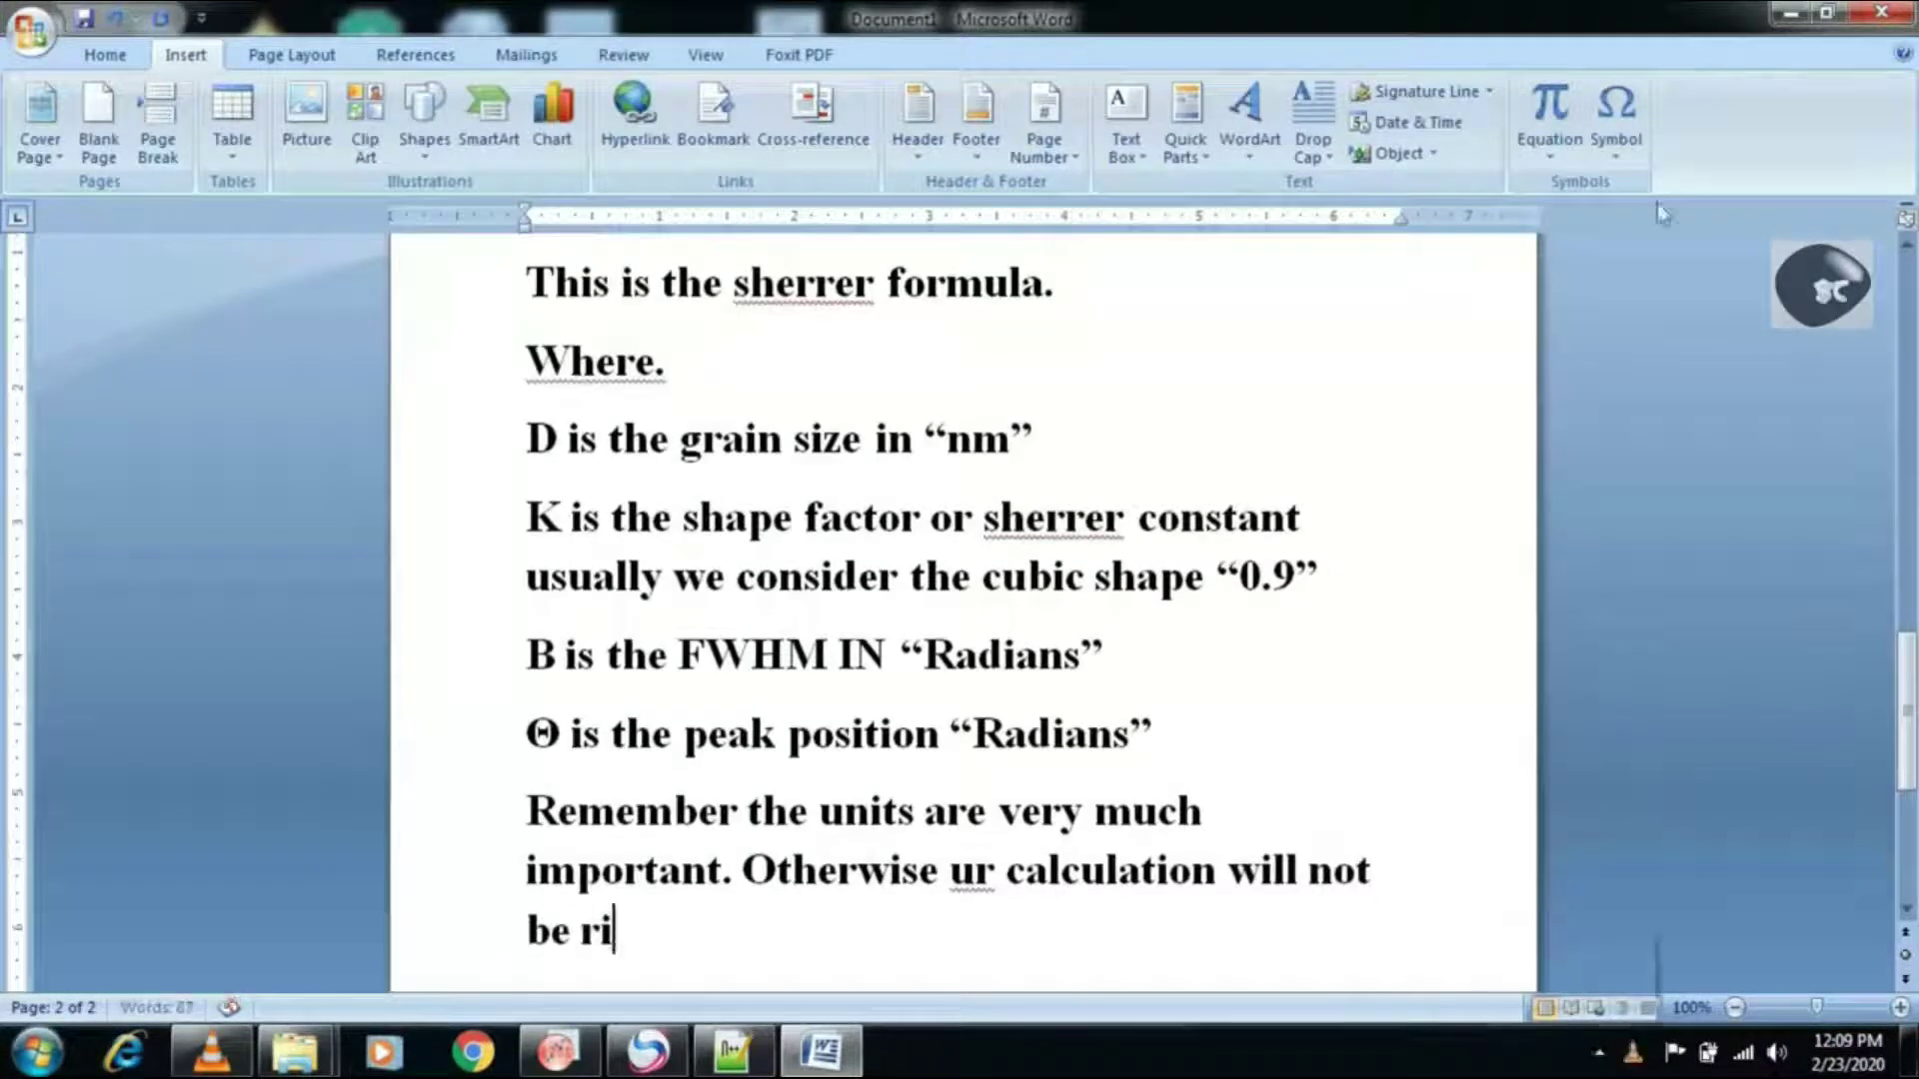
text(ght. lets follo)
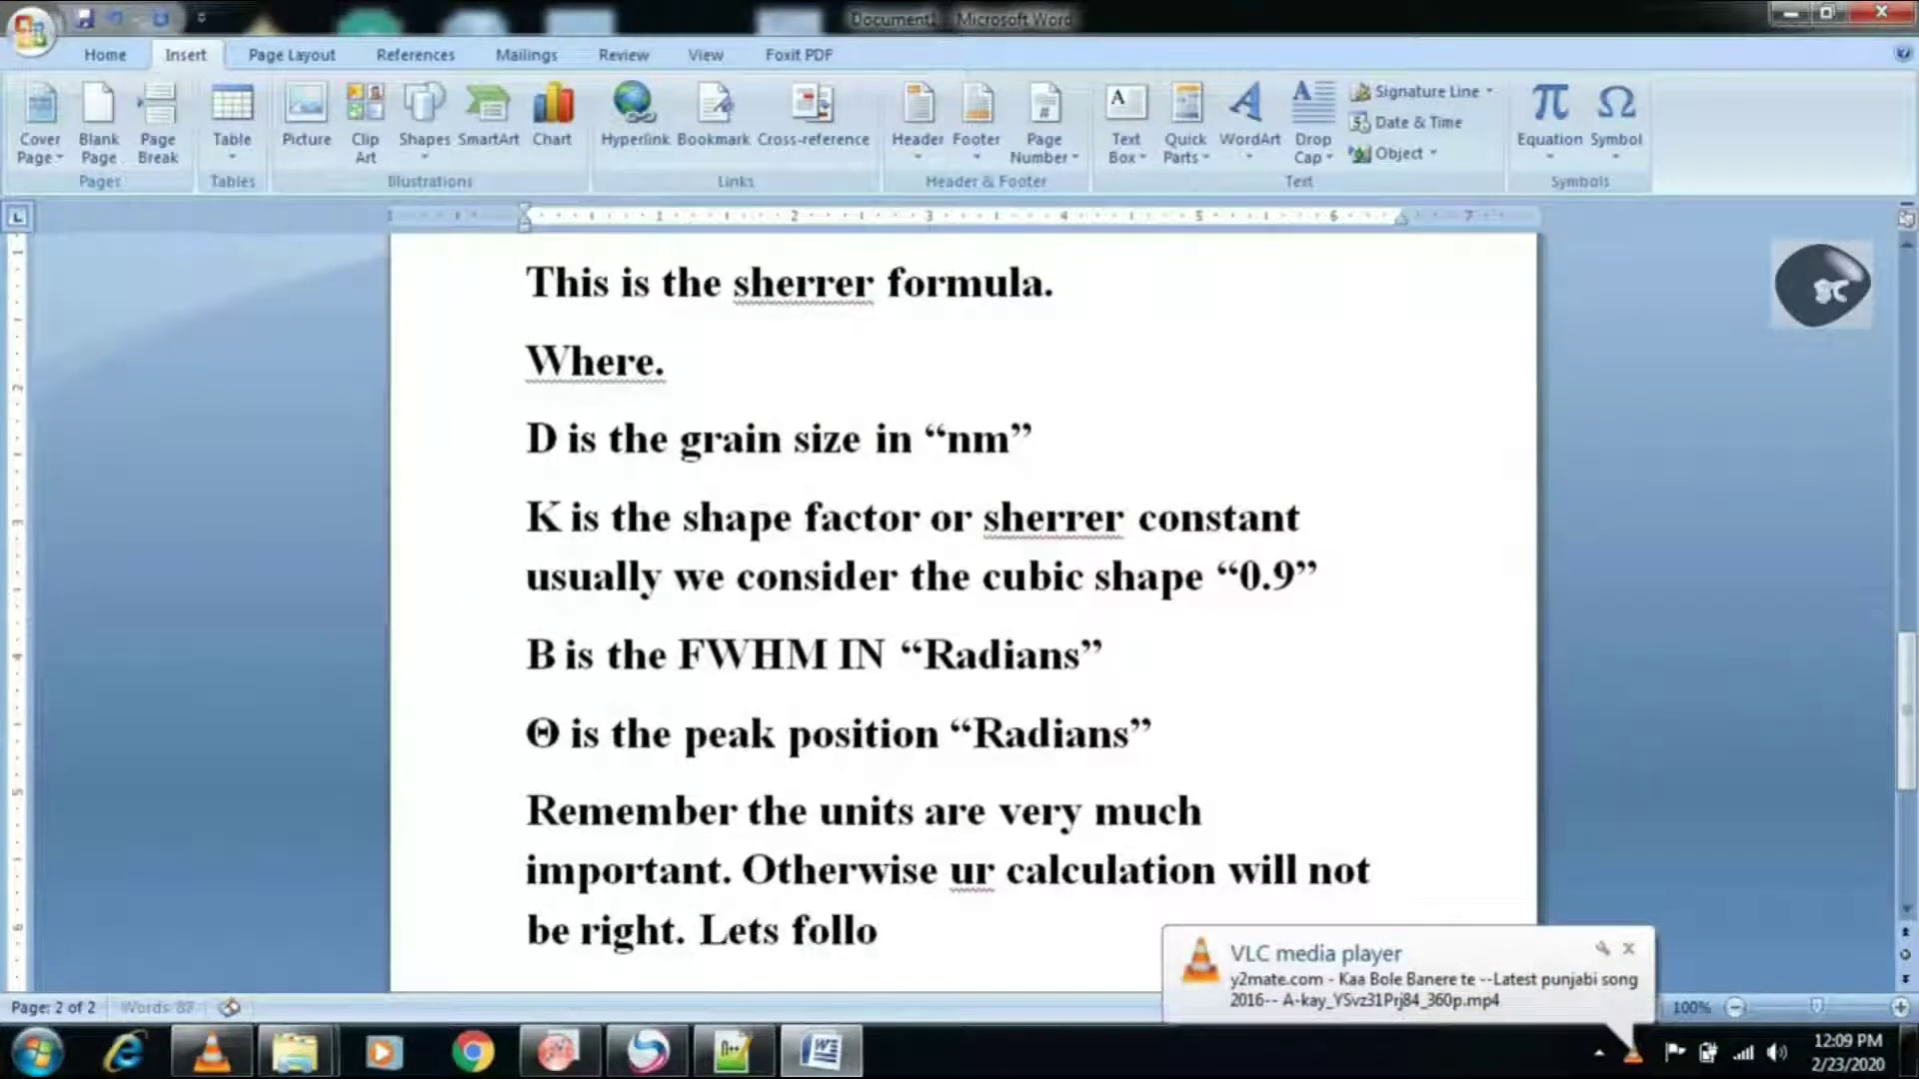
text(w thw steps.)
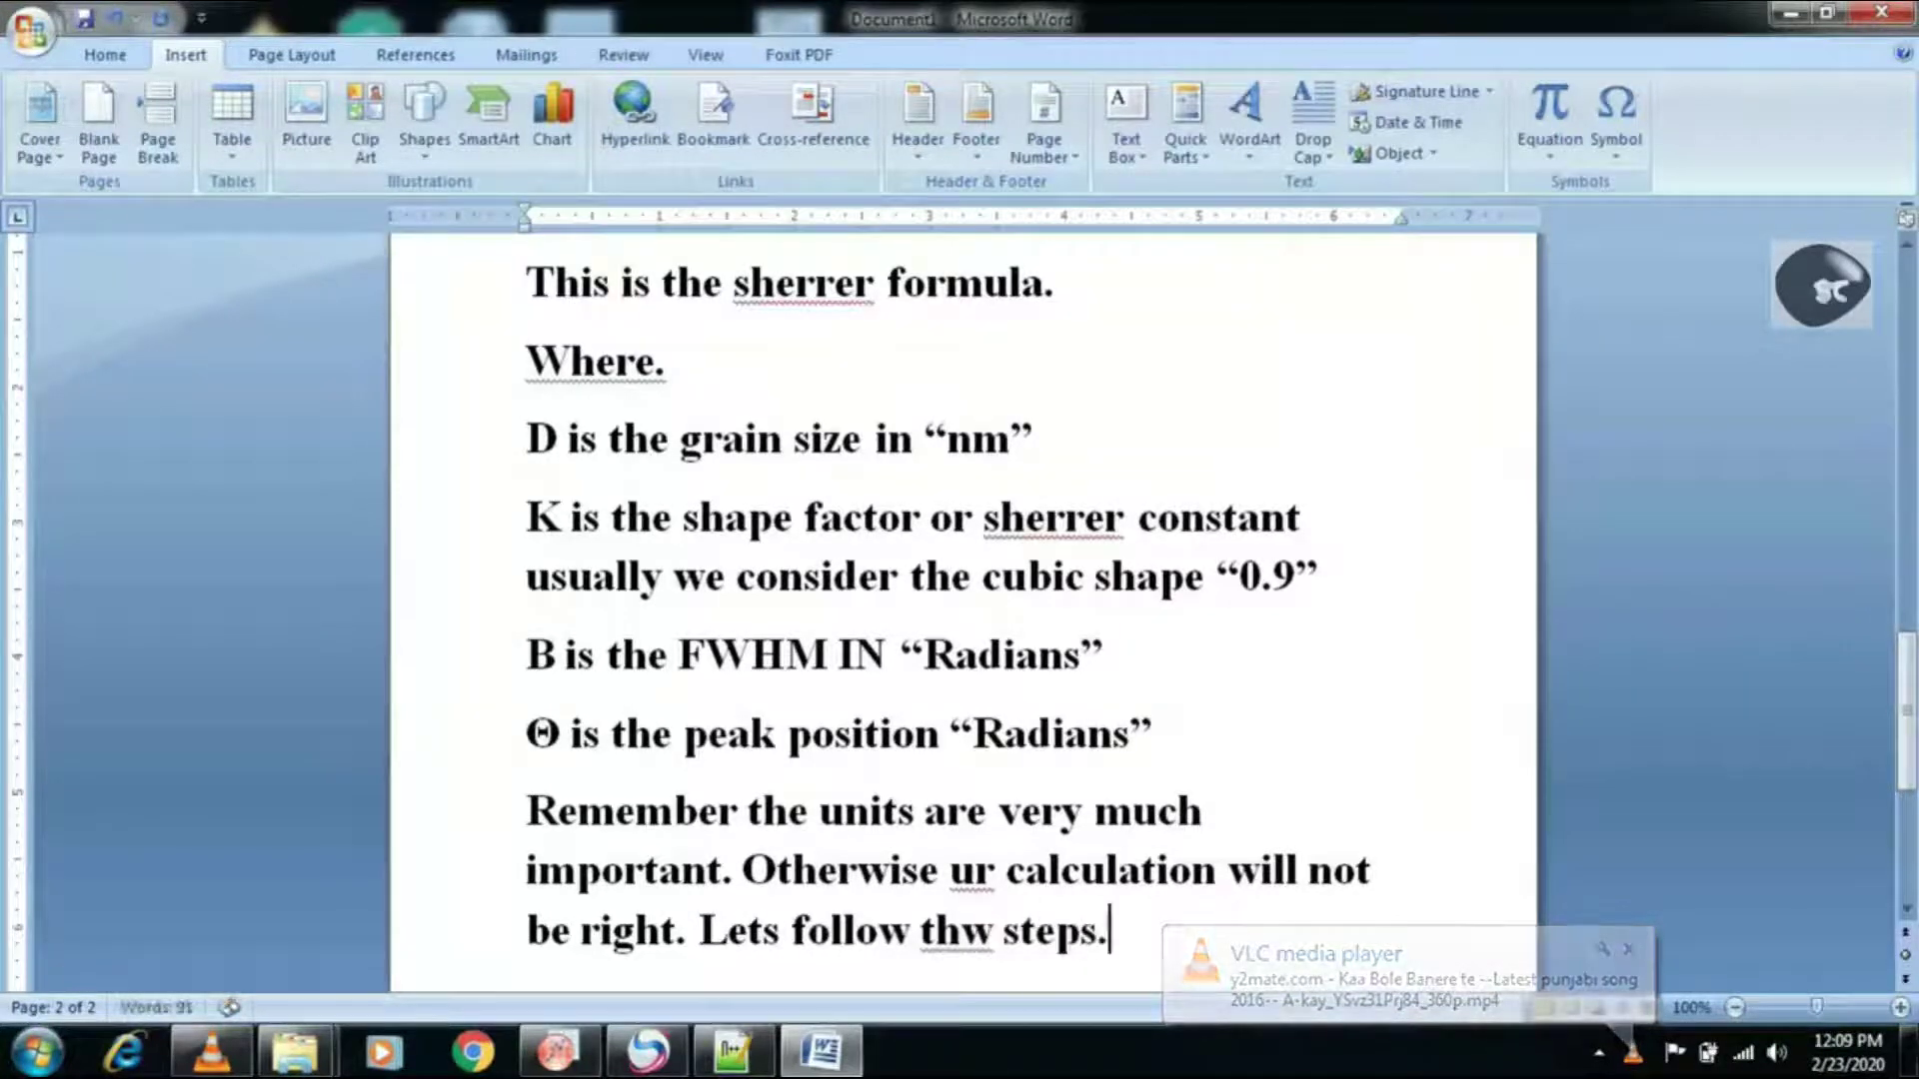
click(565, 1065)
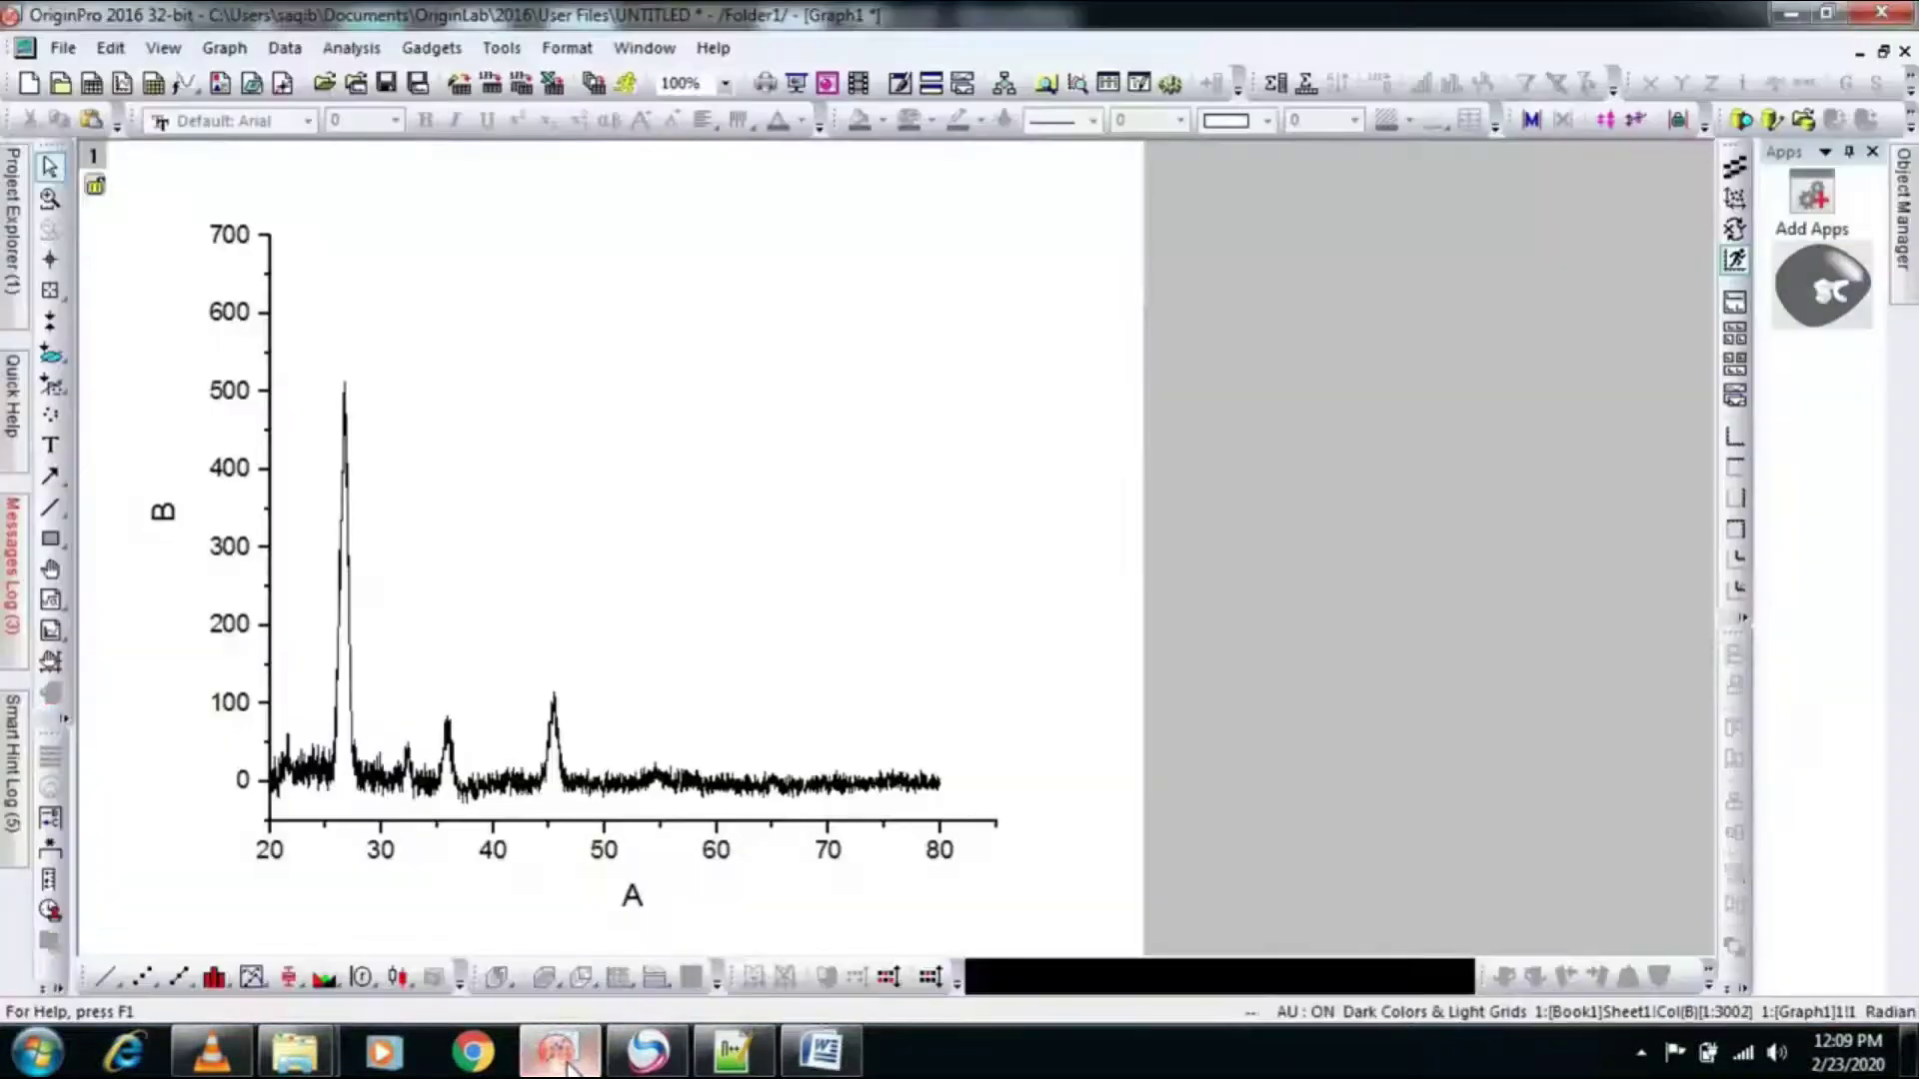
- Start a Multiple Peak Fit with Gauss peaks from the Peaks and Baseline menu
click(350, 47)
mouse_move(607, 245)
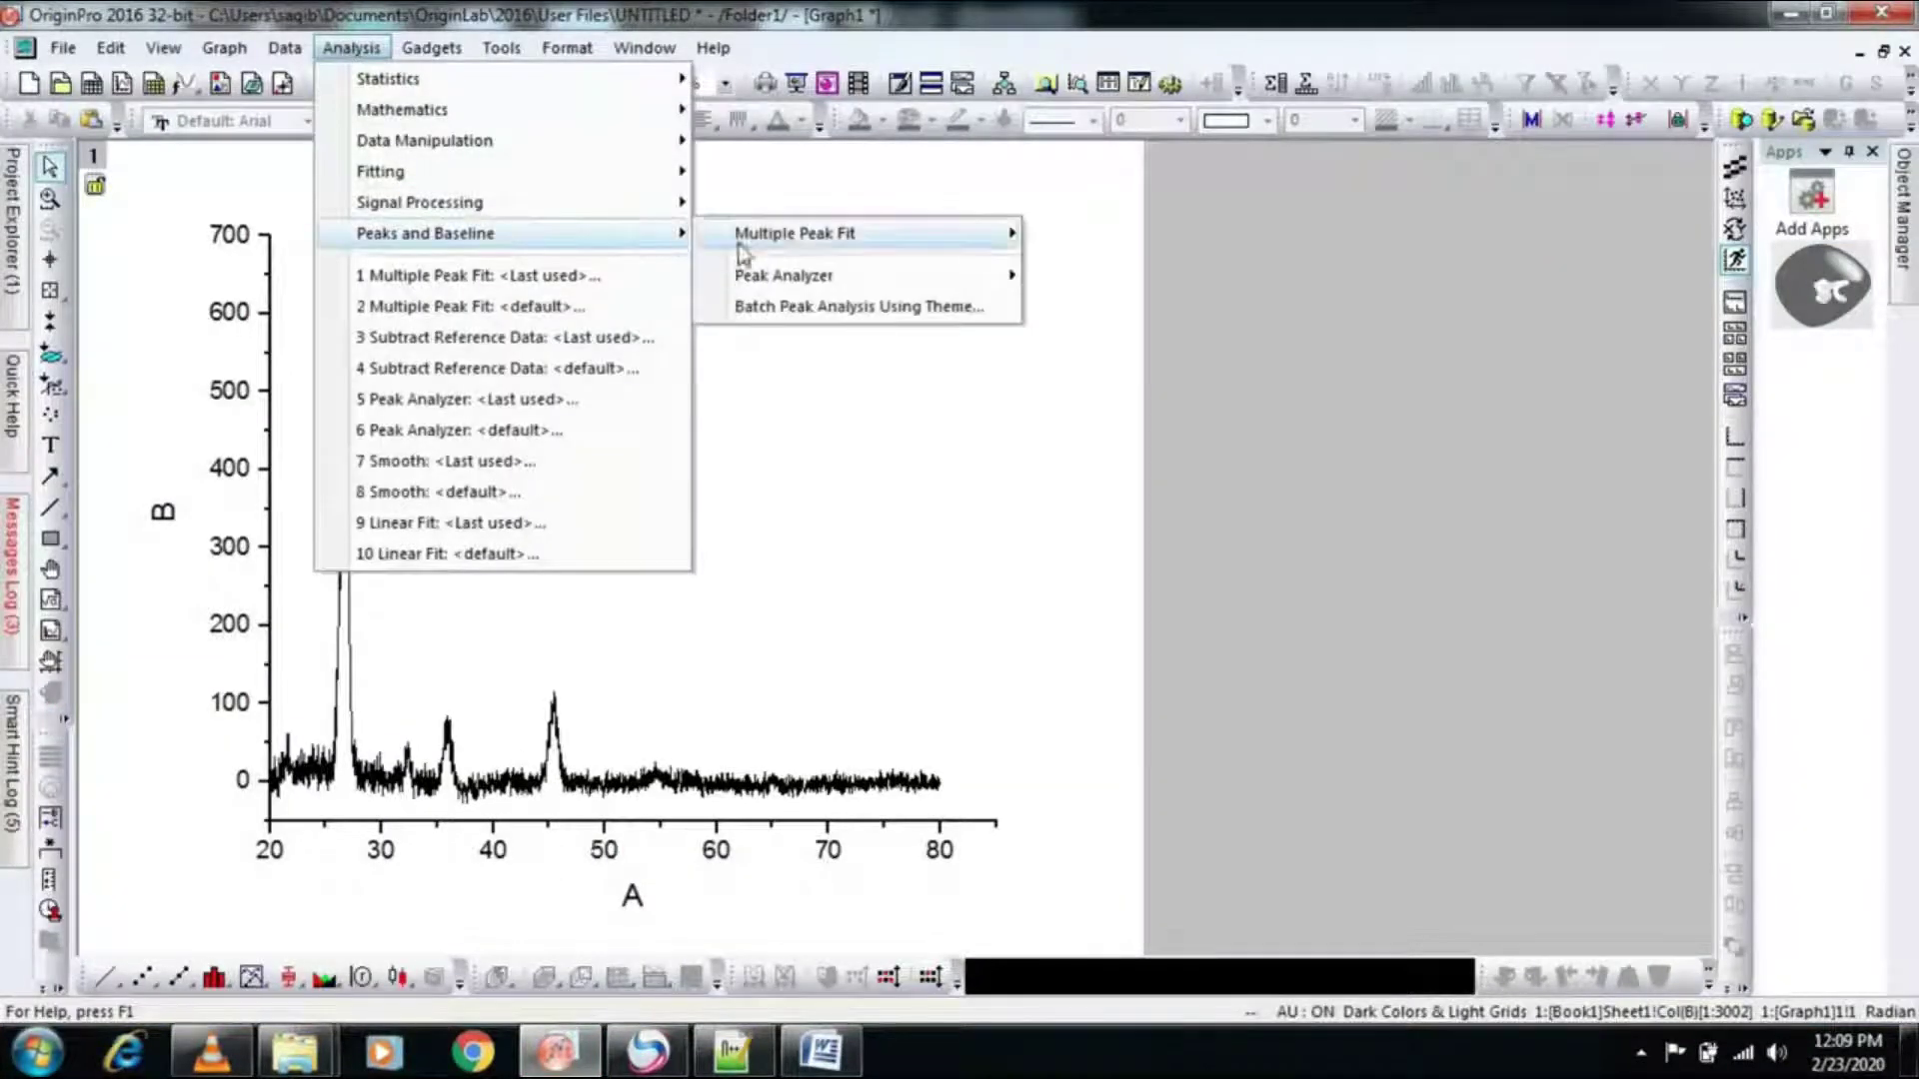
mouse_move(840, 231)
click(1077, 277)
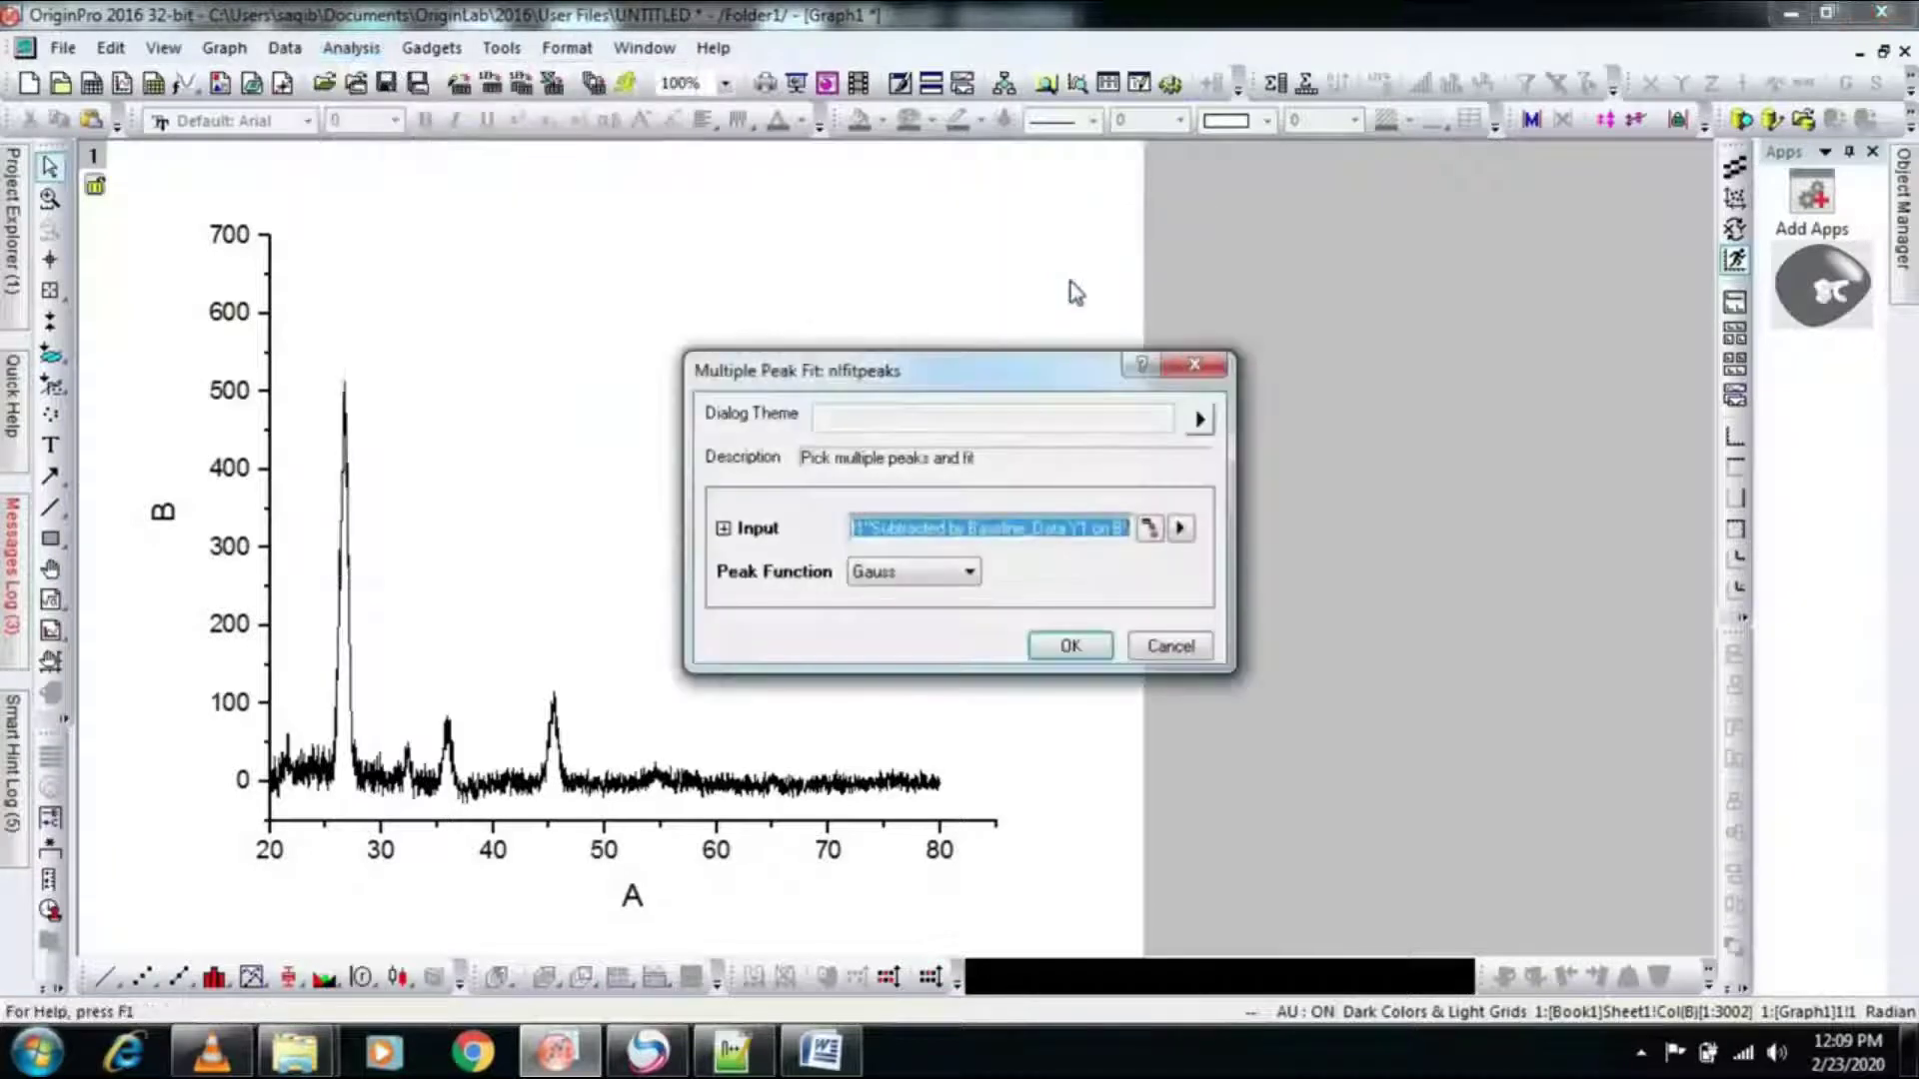
click(1070, 646)
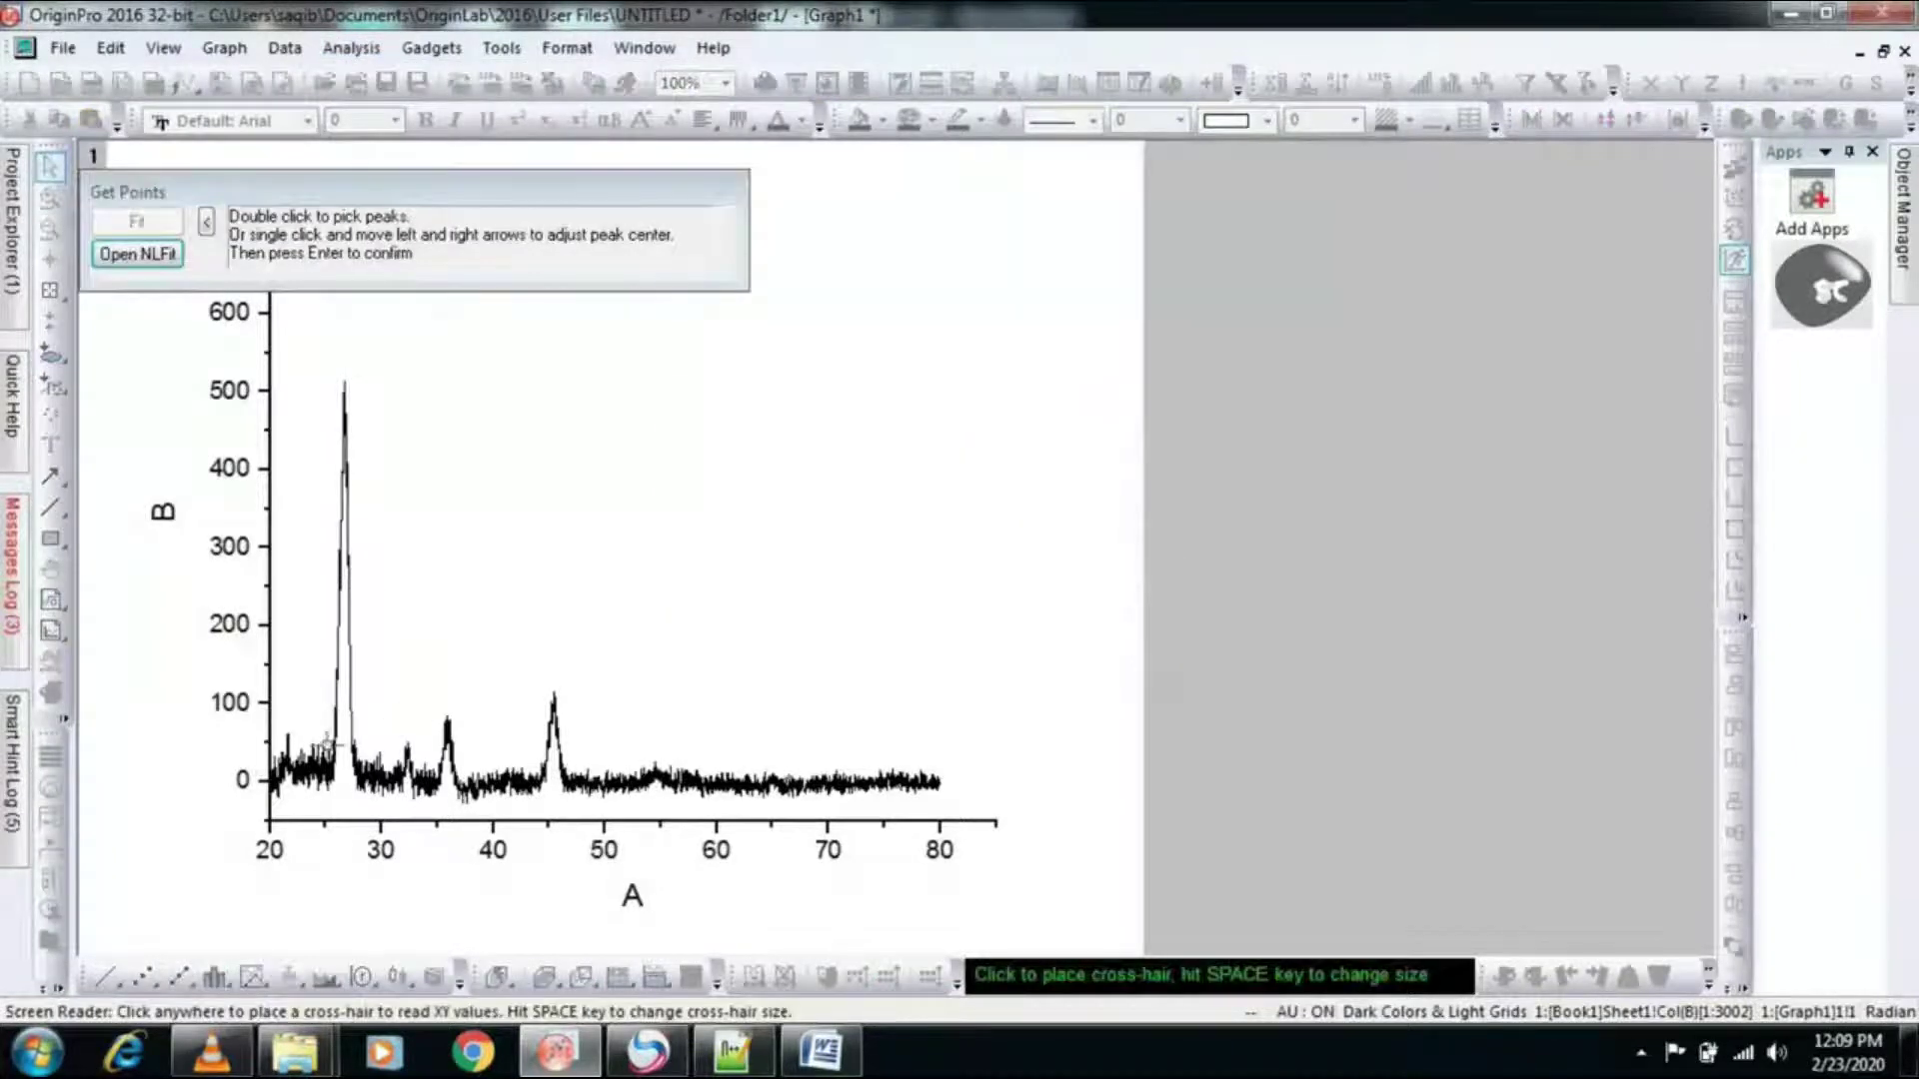
- Mark the peaks near 26.5, 32.4, 35.8 and 45.3 and send them to NLFit
double_click(340, 742)
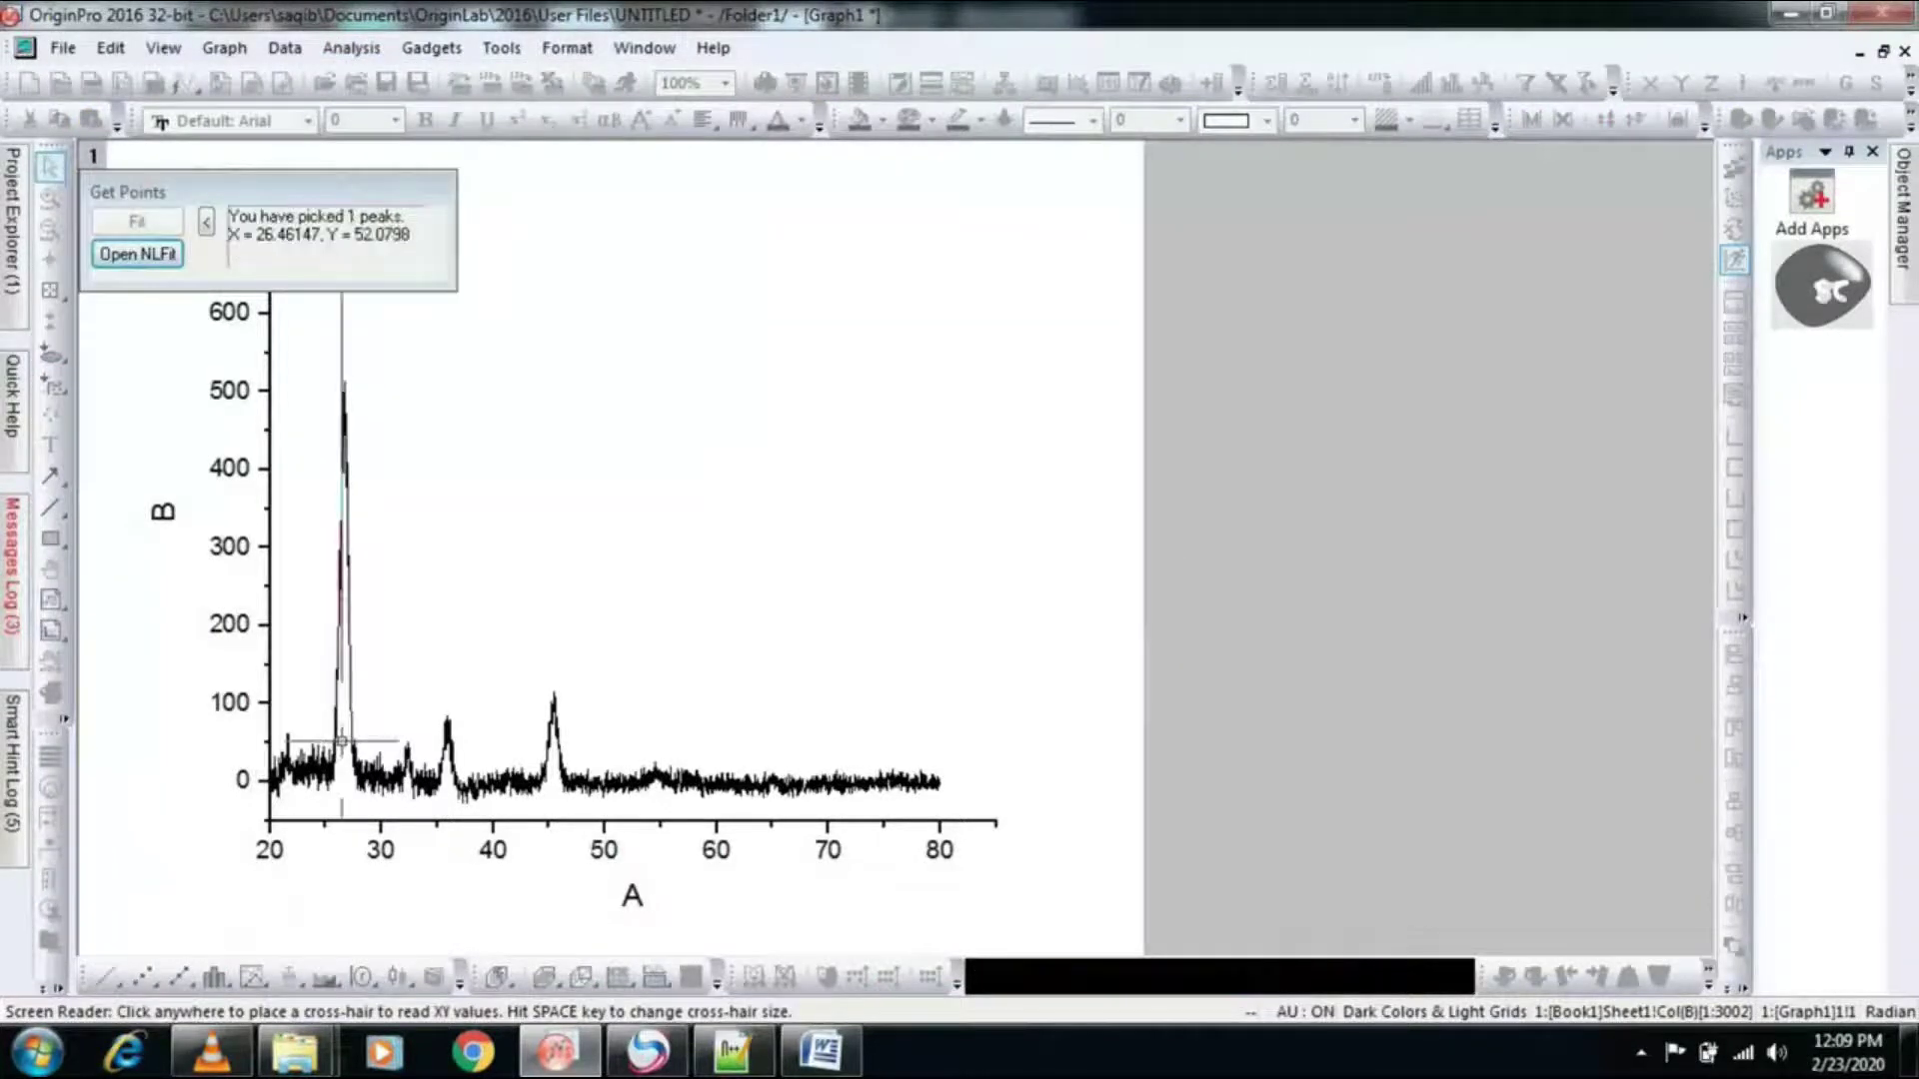
double_click(408, 774)
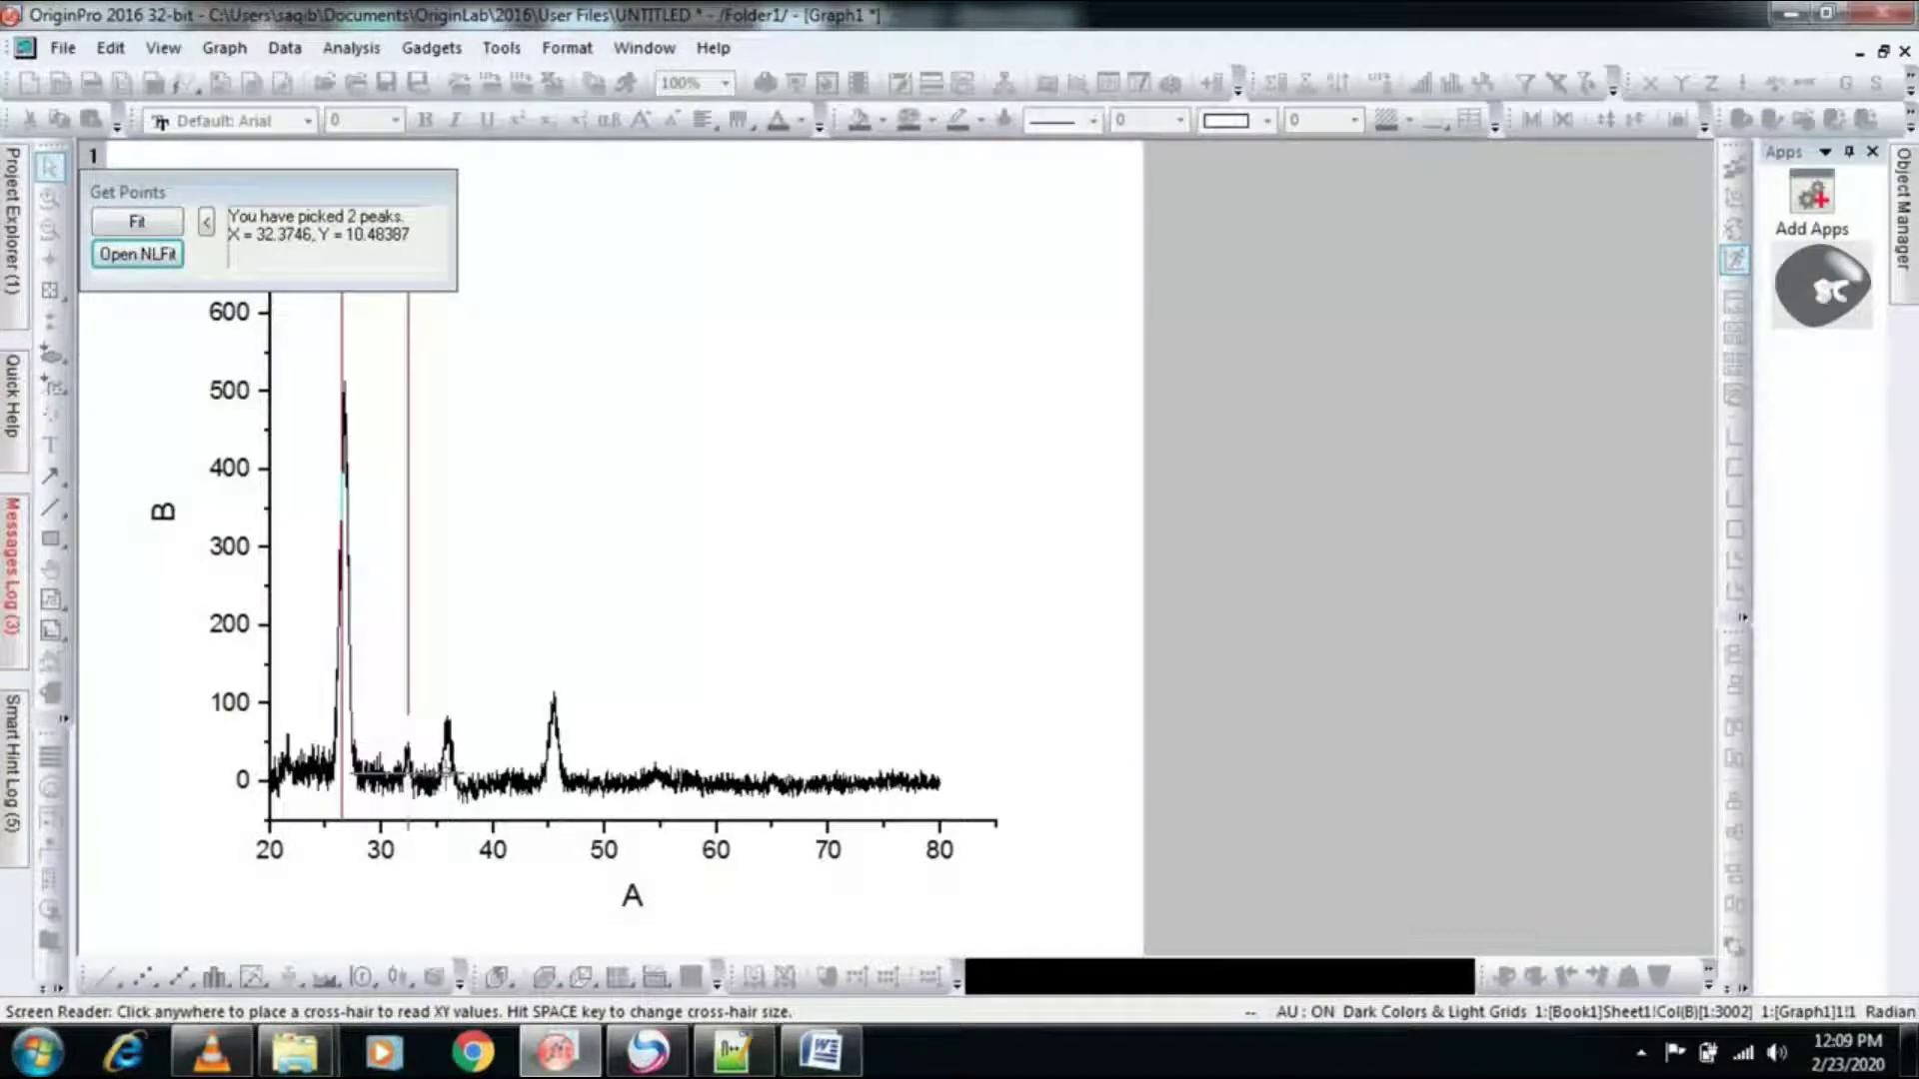
double_click(446, 771)
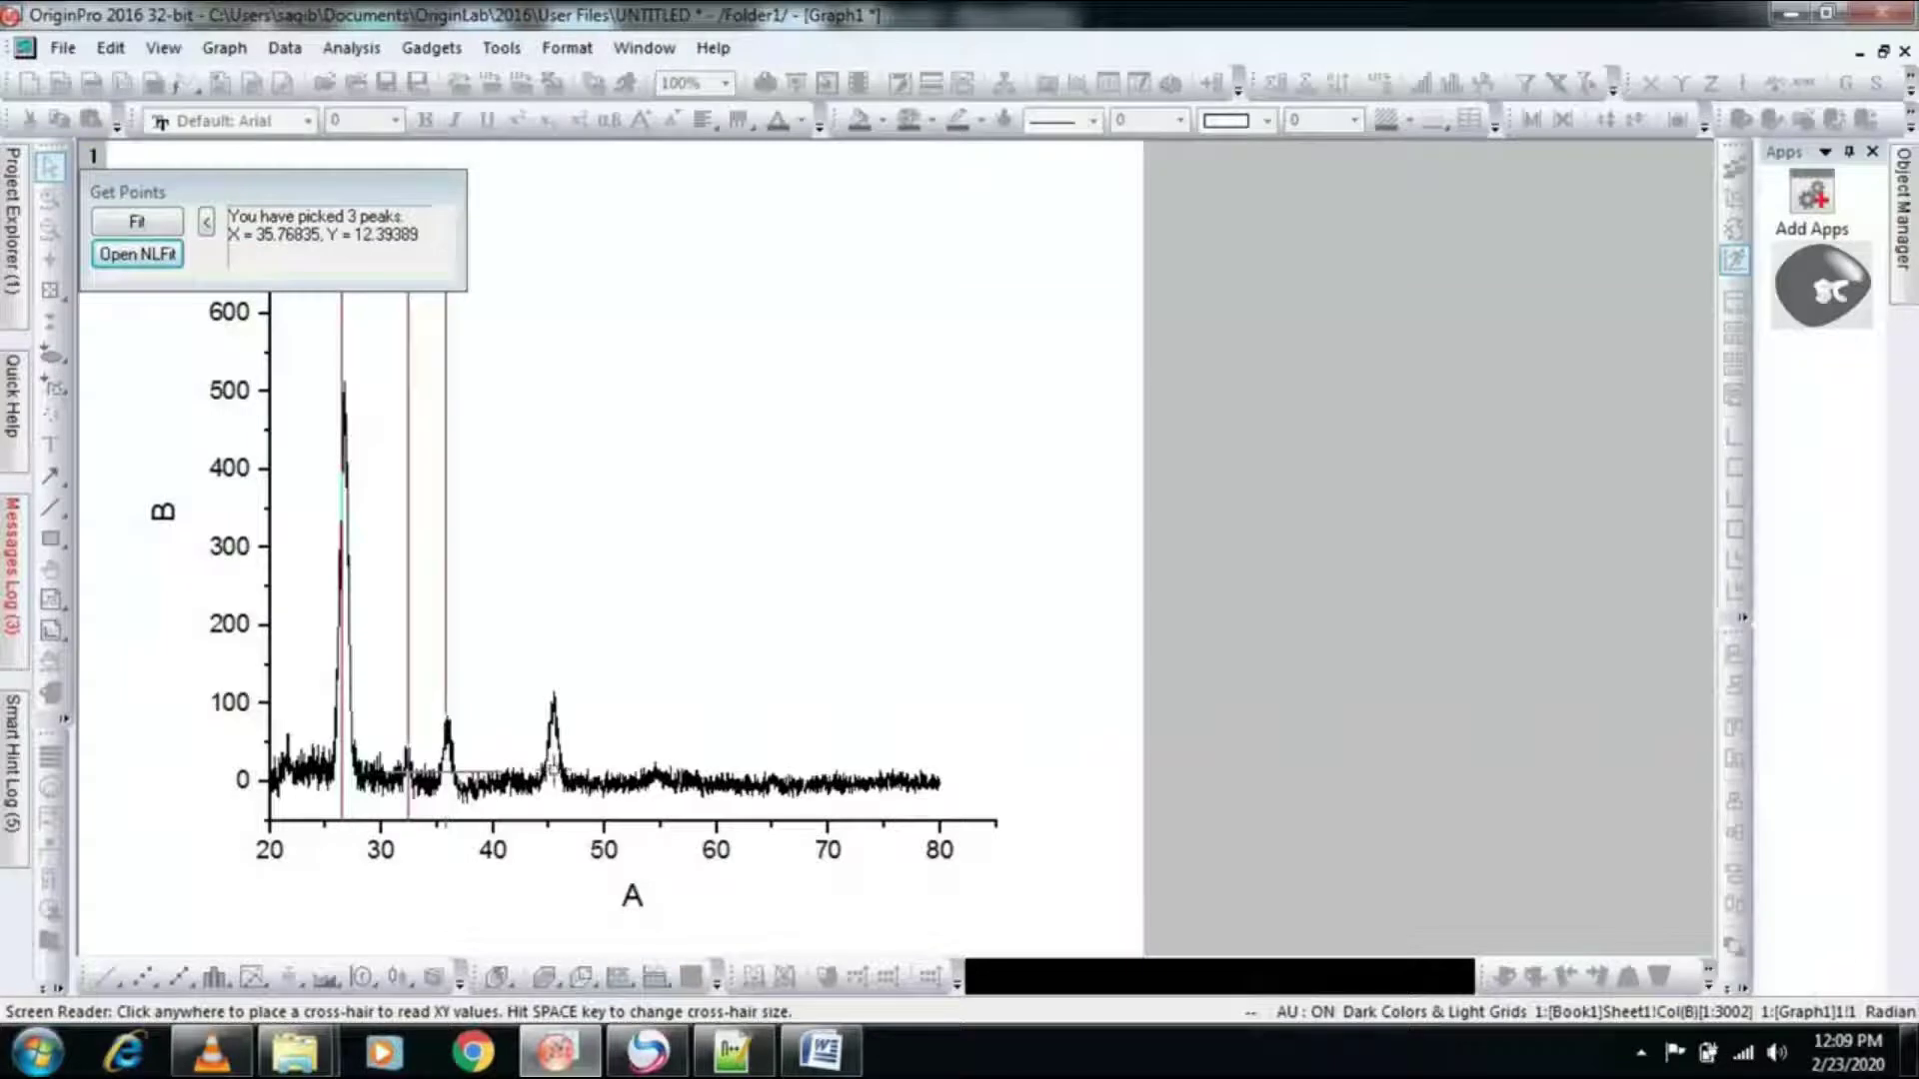
double_click(552, 770)
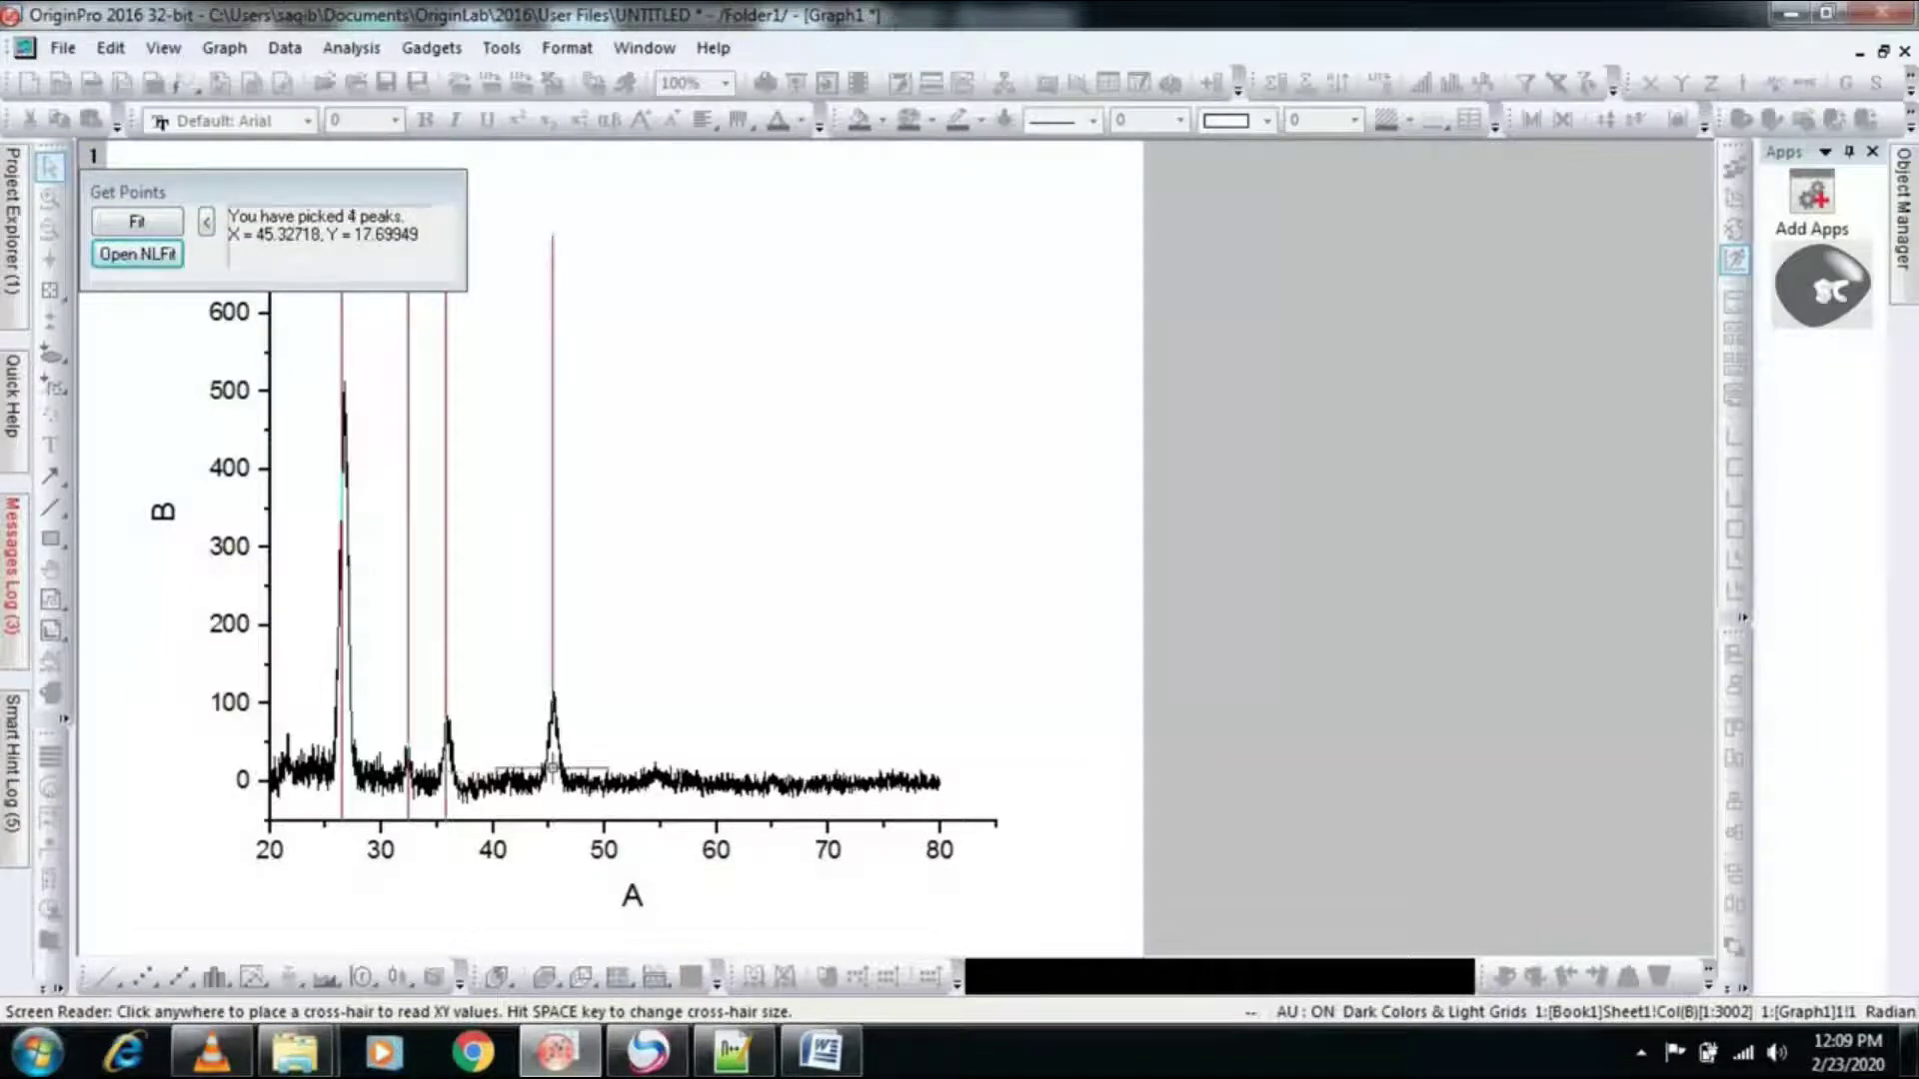
click(142, 256)
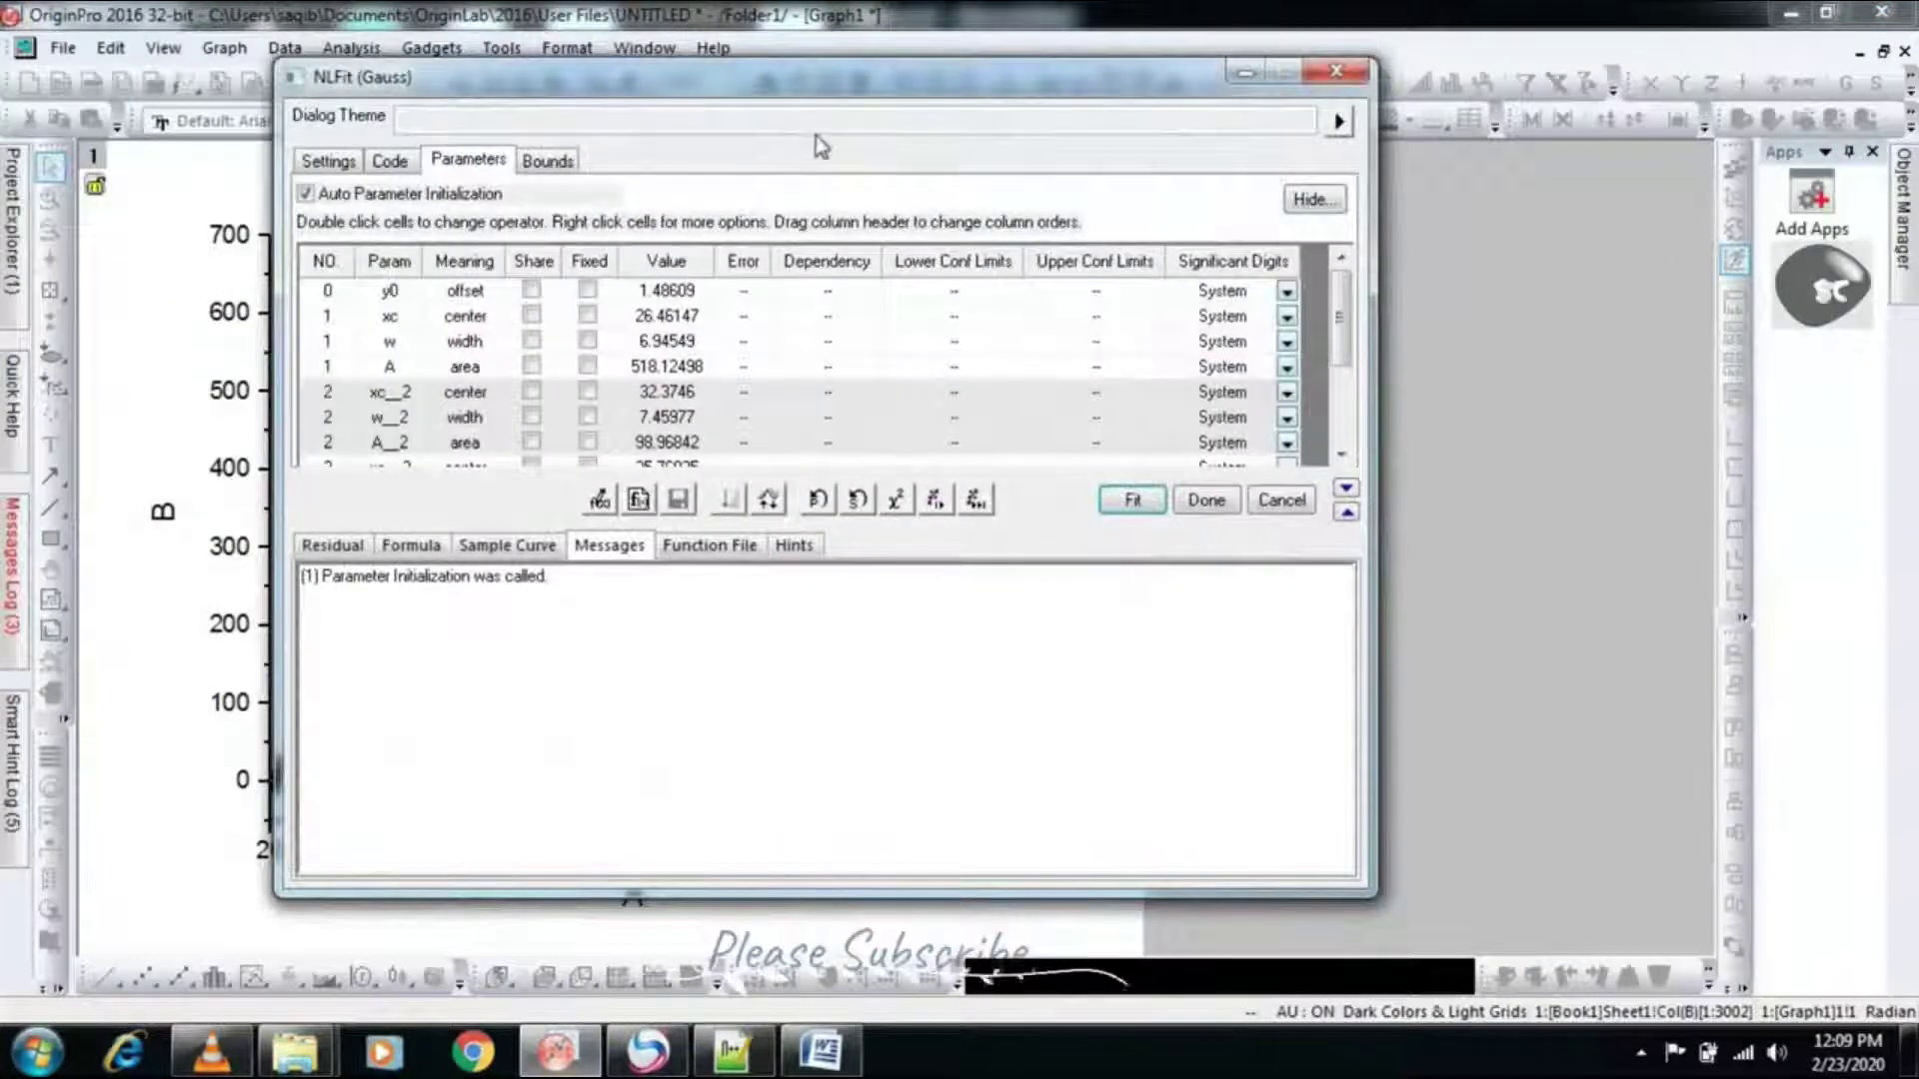
drag(838, 85, 1347, 113)
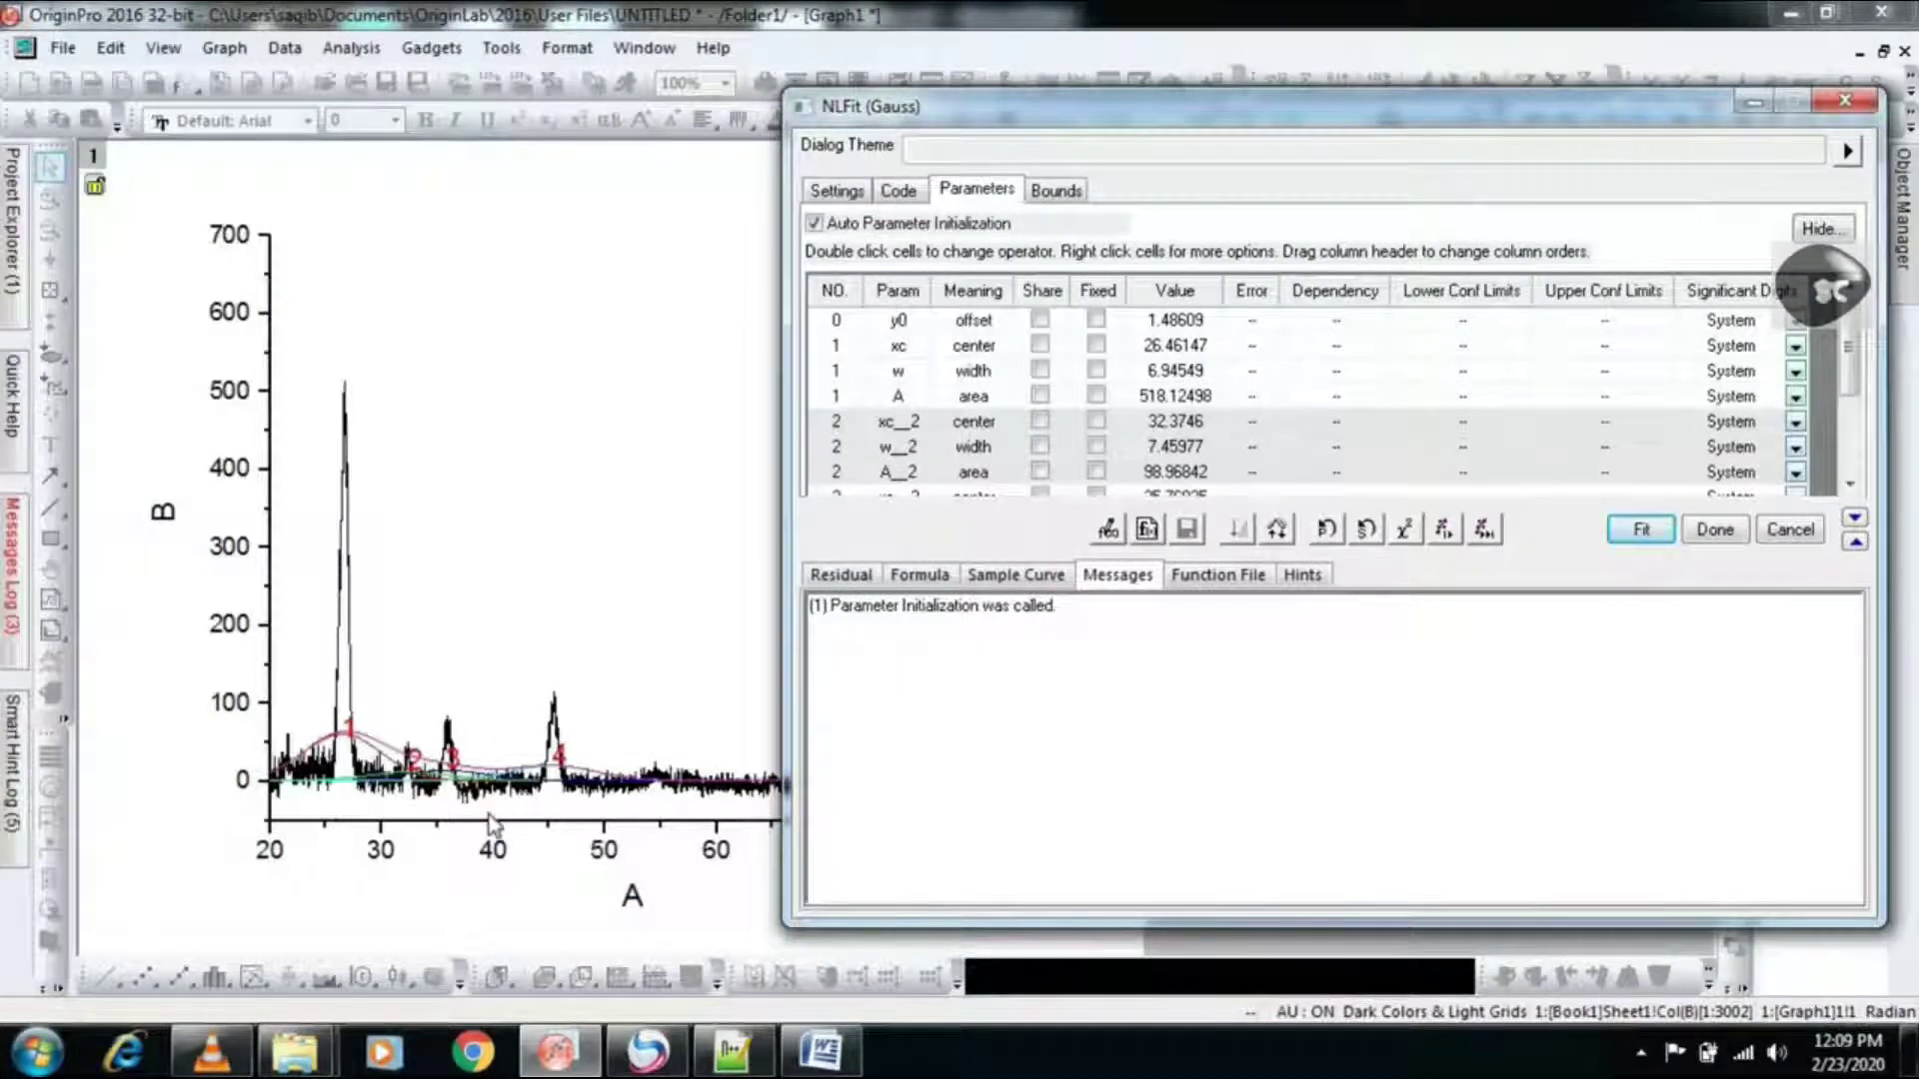
click(832, 1059)
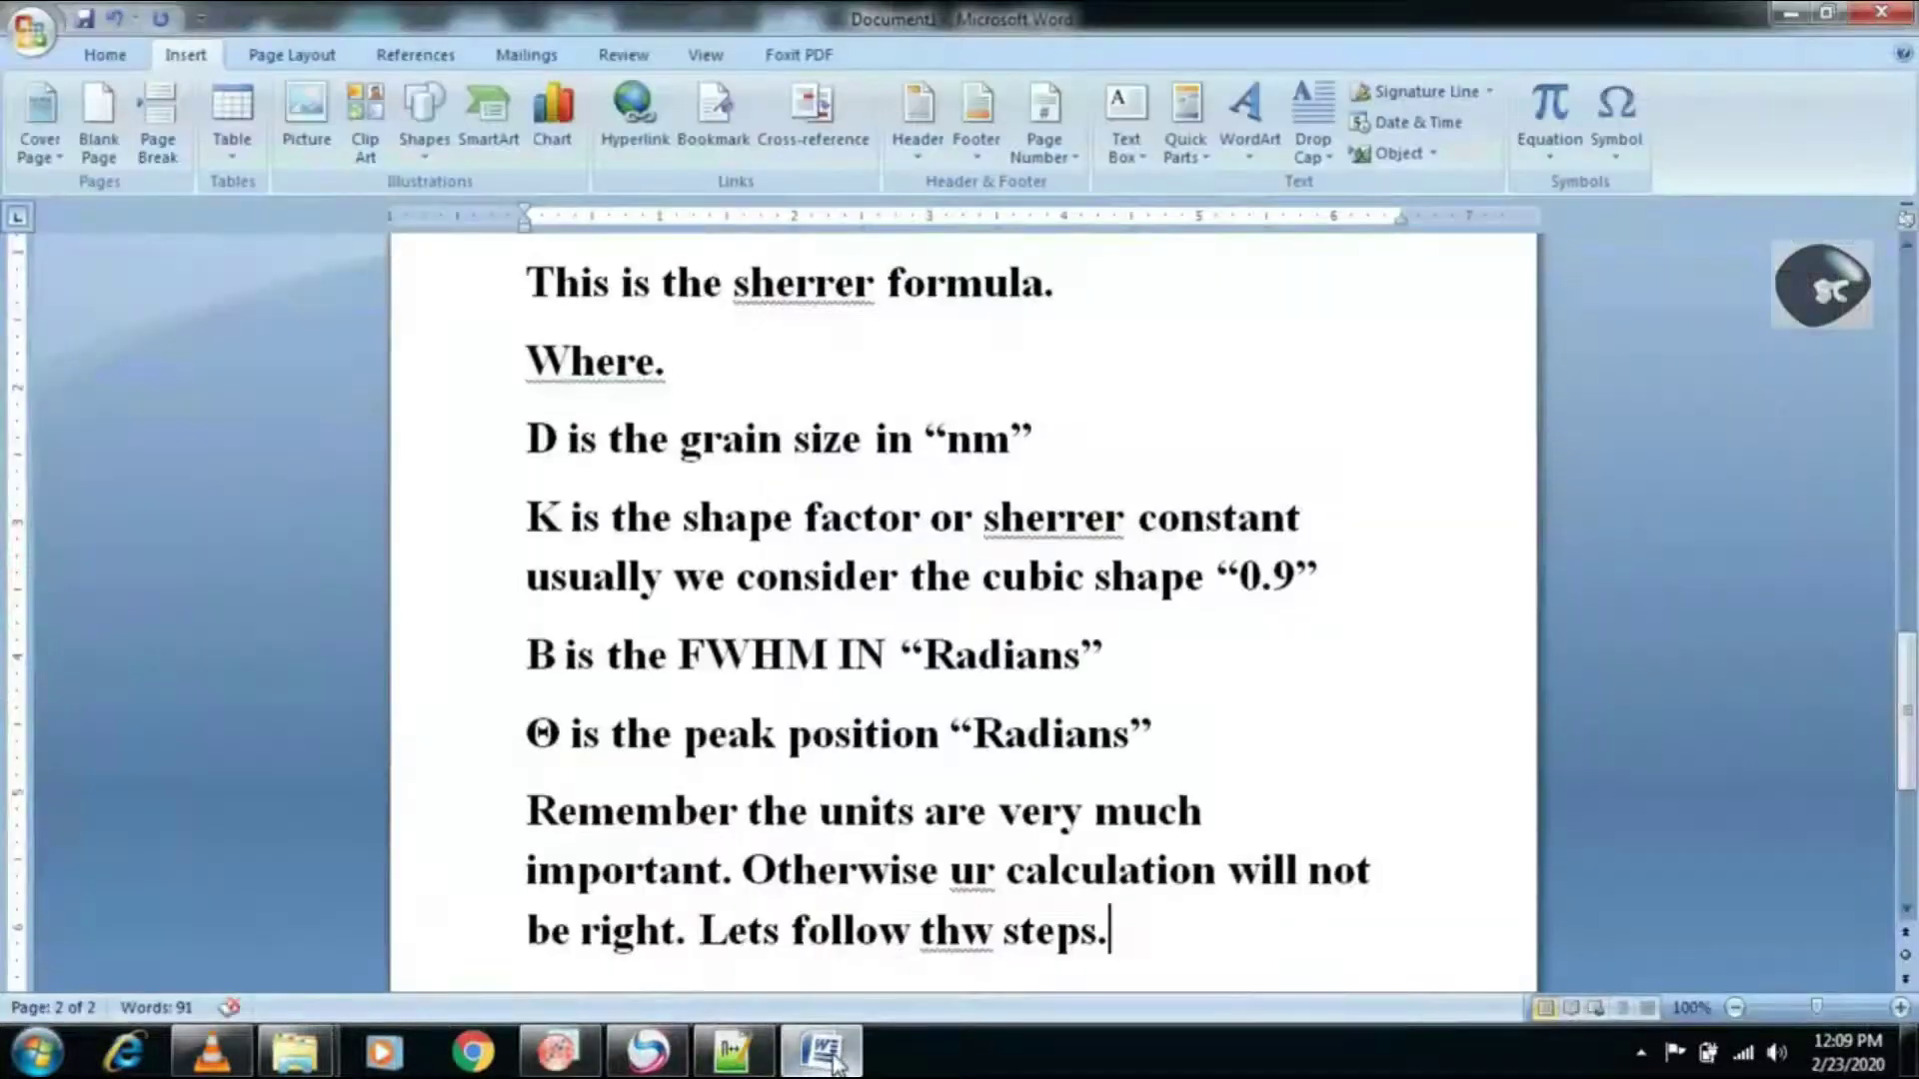
- Type 'You can see that the peak are not fited correctly so we need to converg them'
scroll(832, 1059, down, 1)
text(You can see that the )
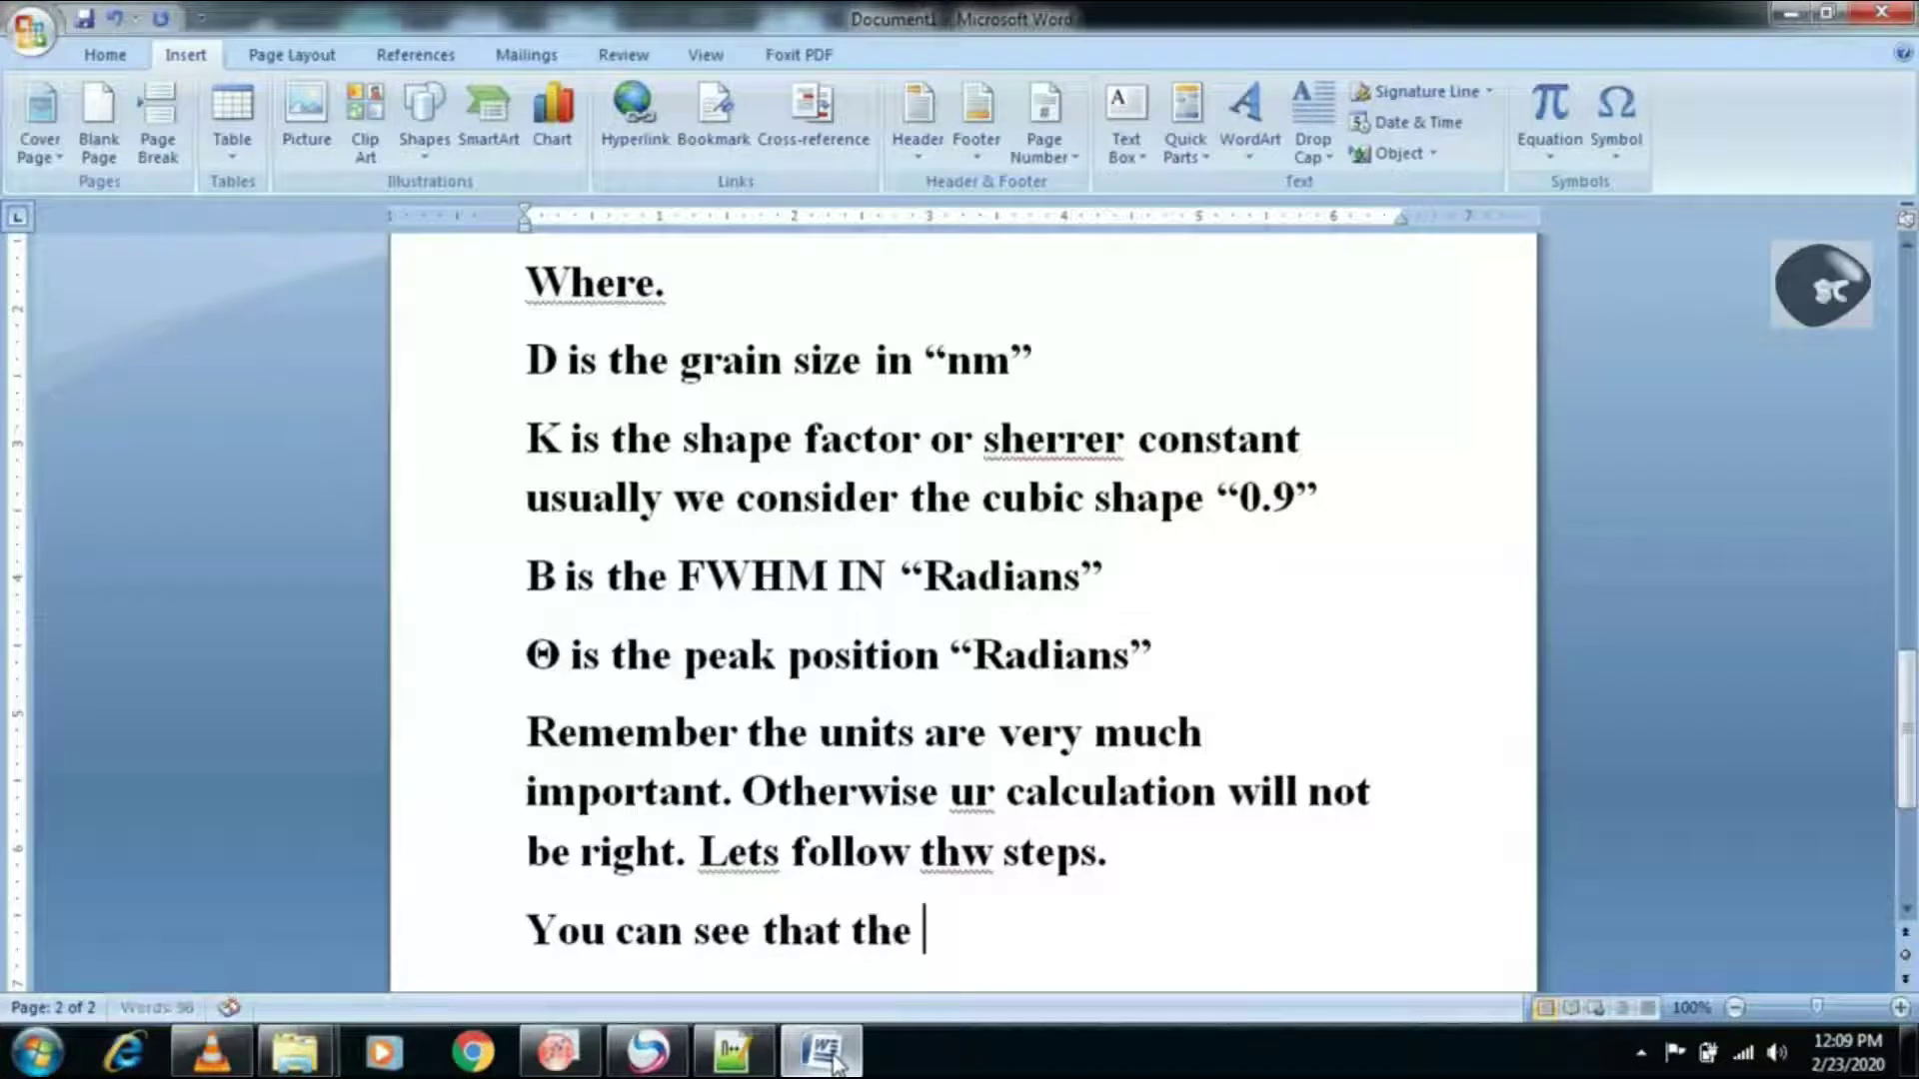
text(peak are not fited c)
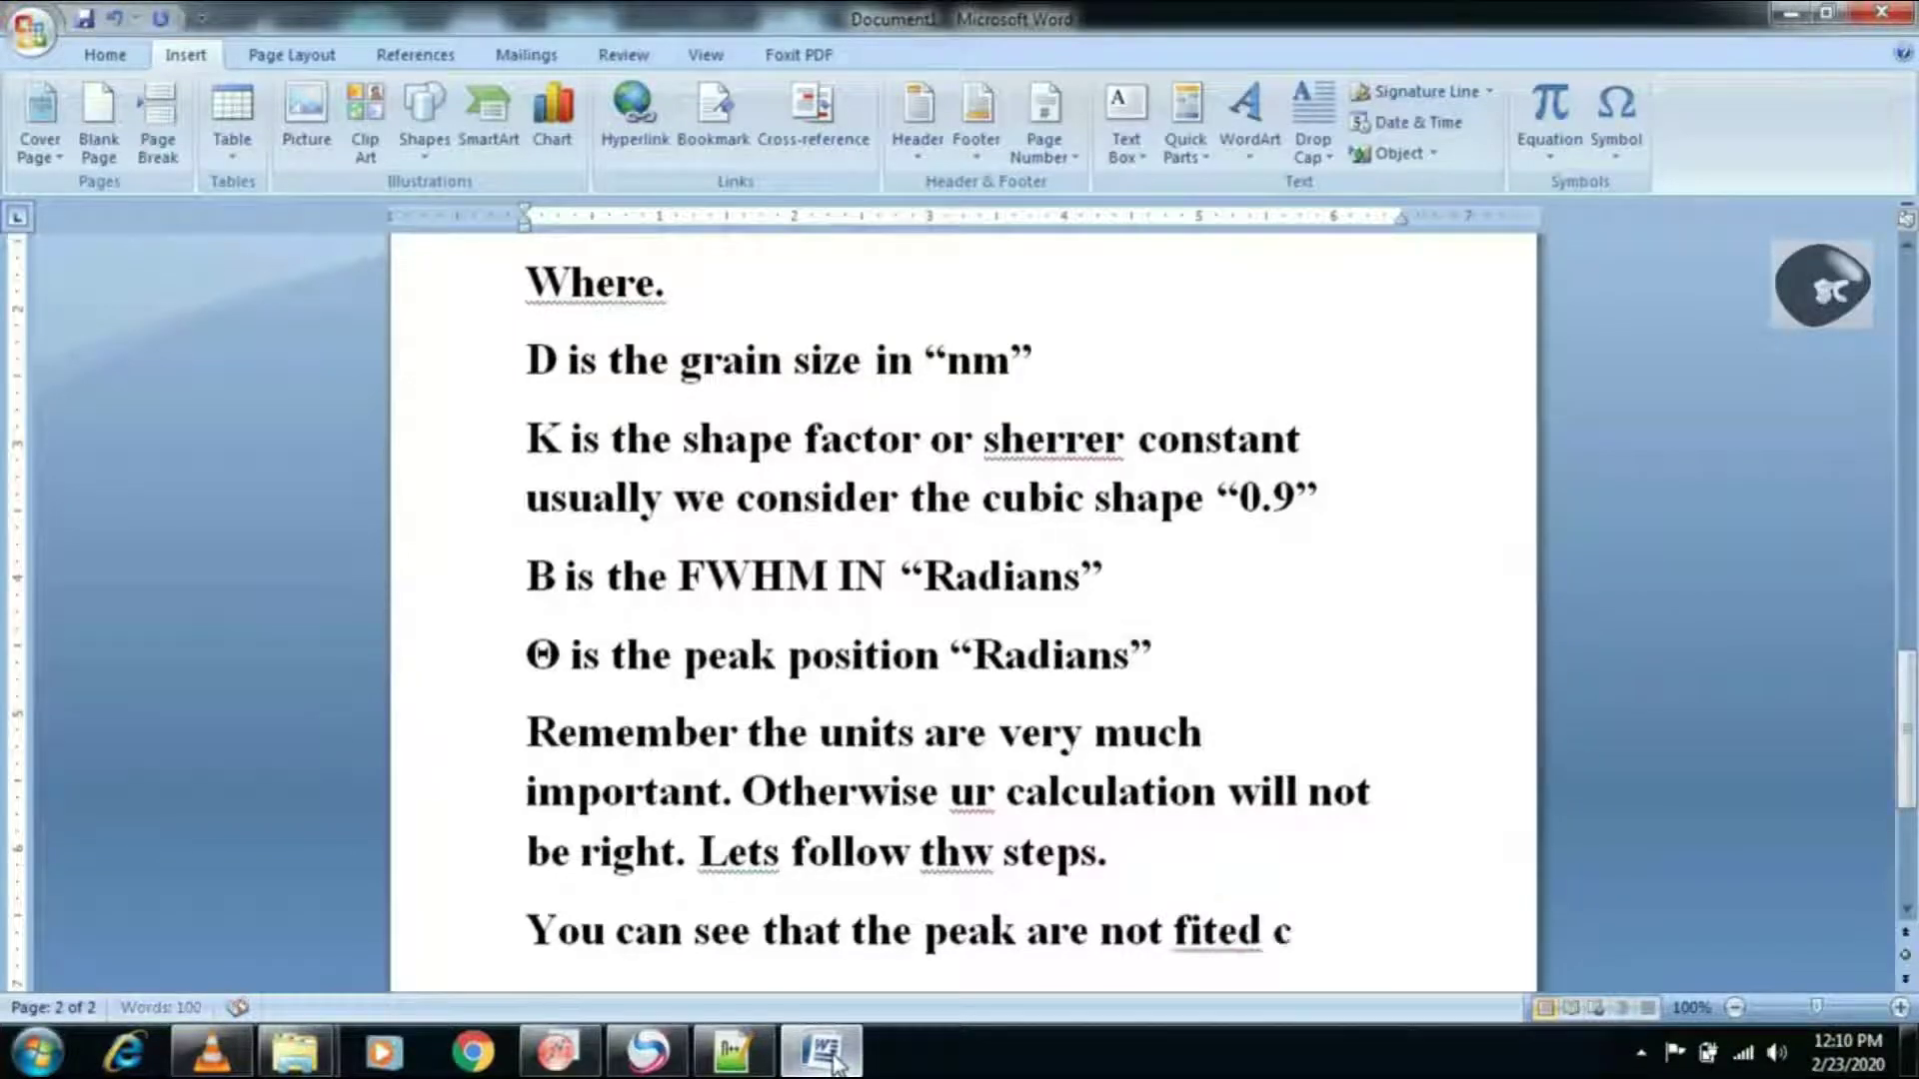
text(orrectl)
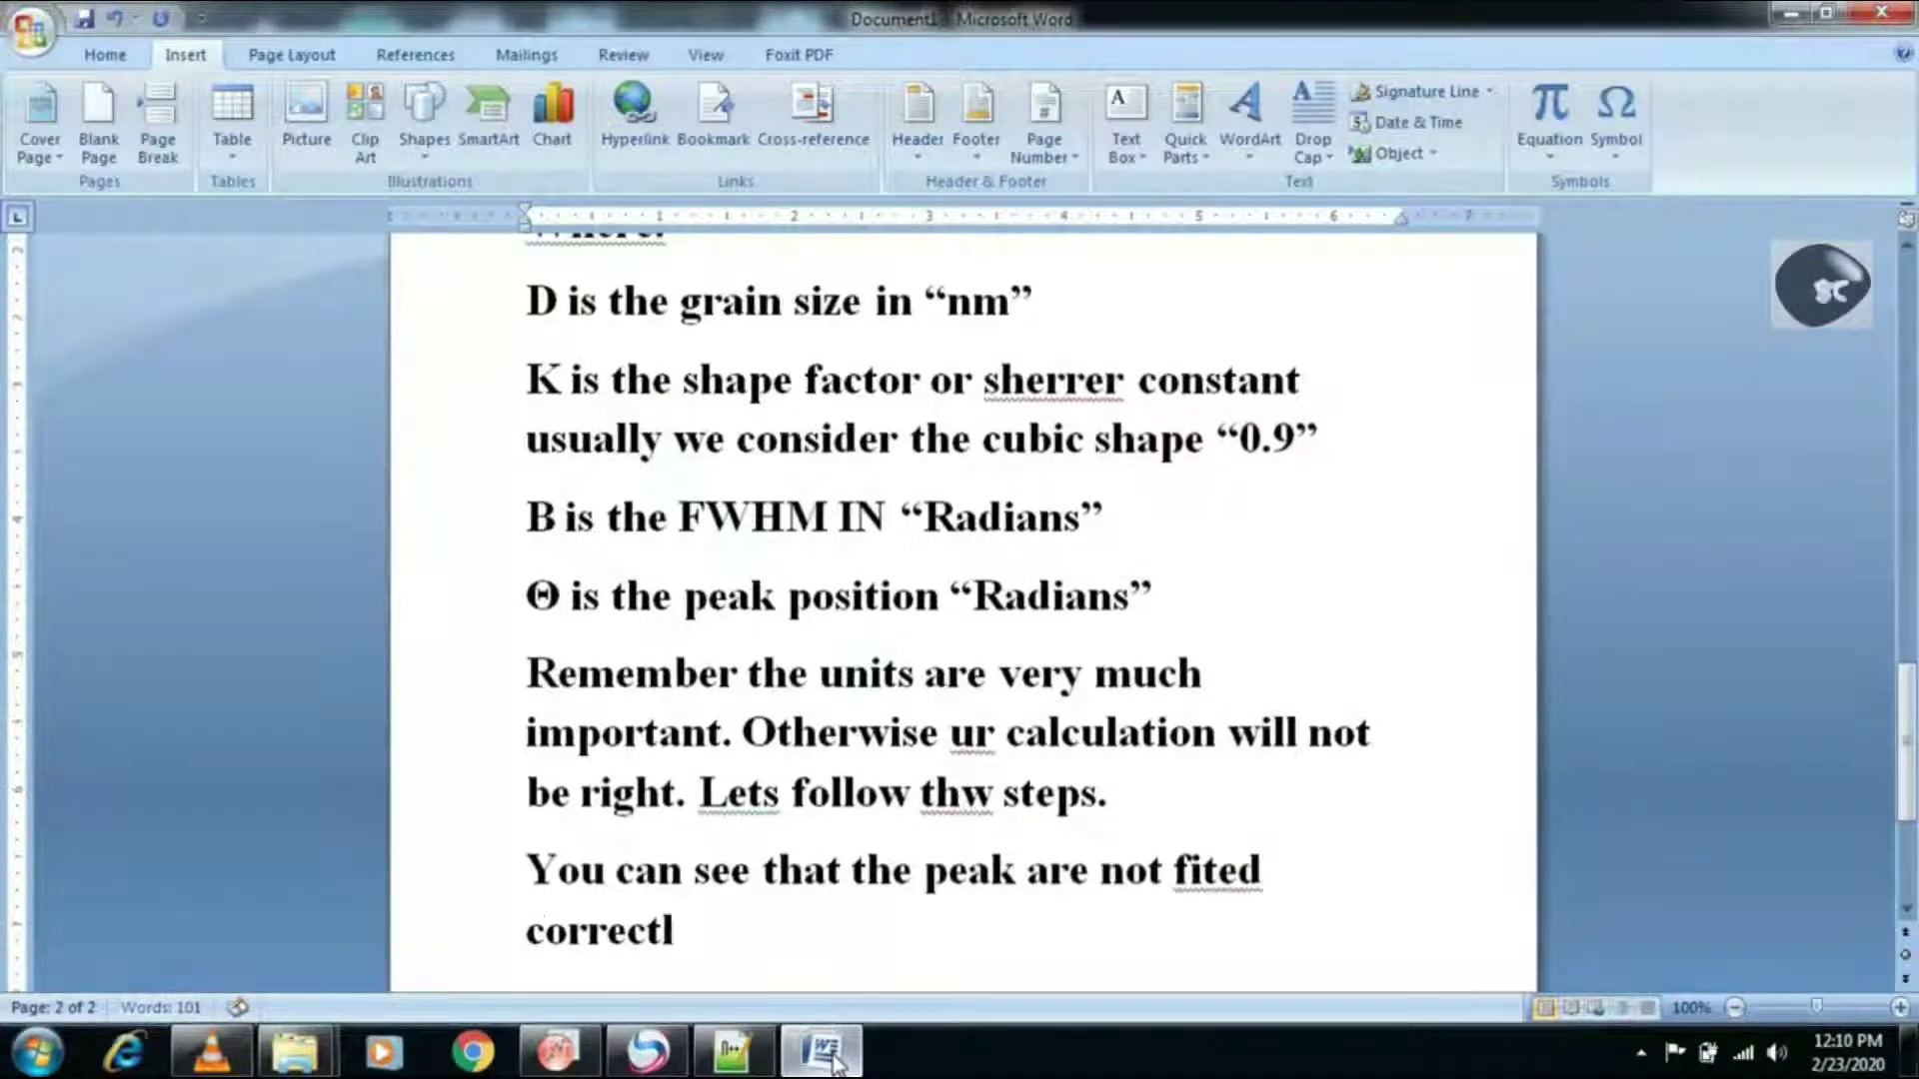
text(y so we nee)
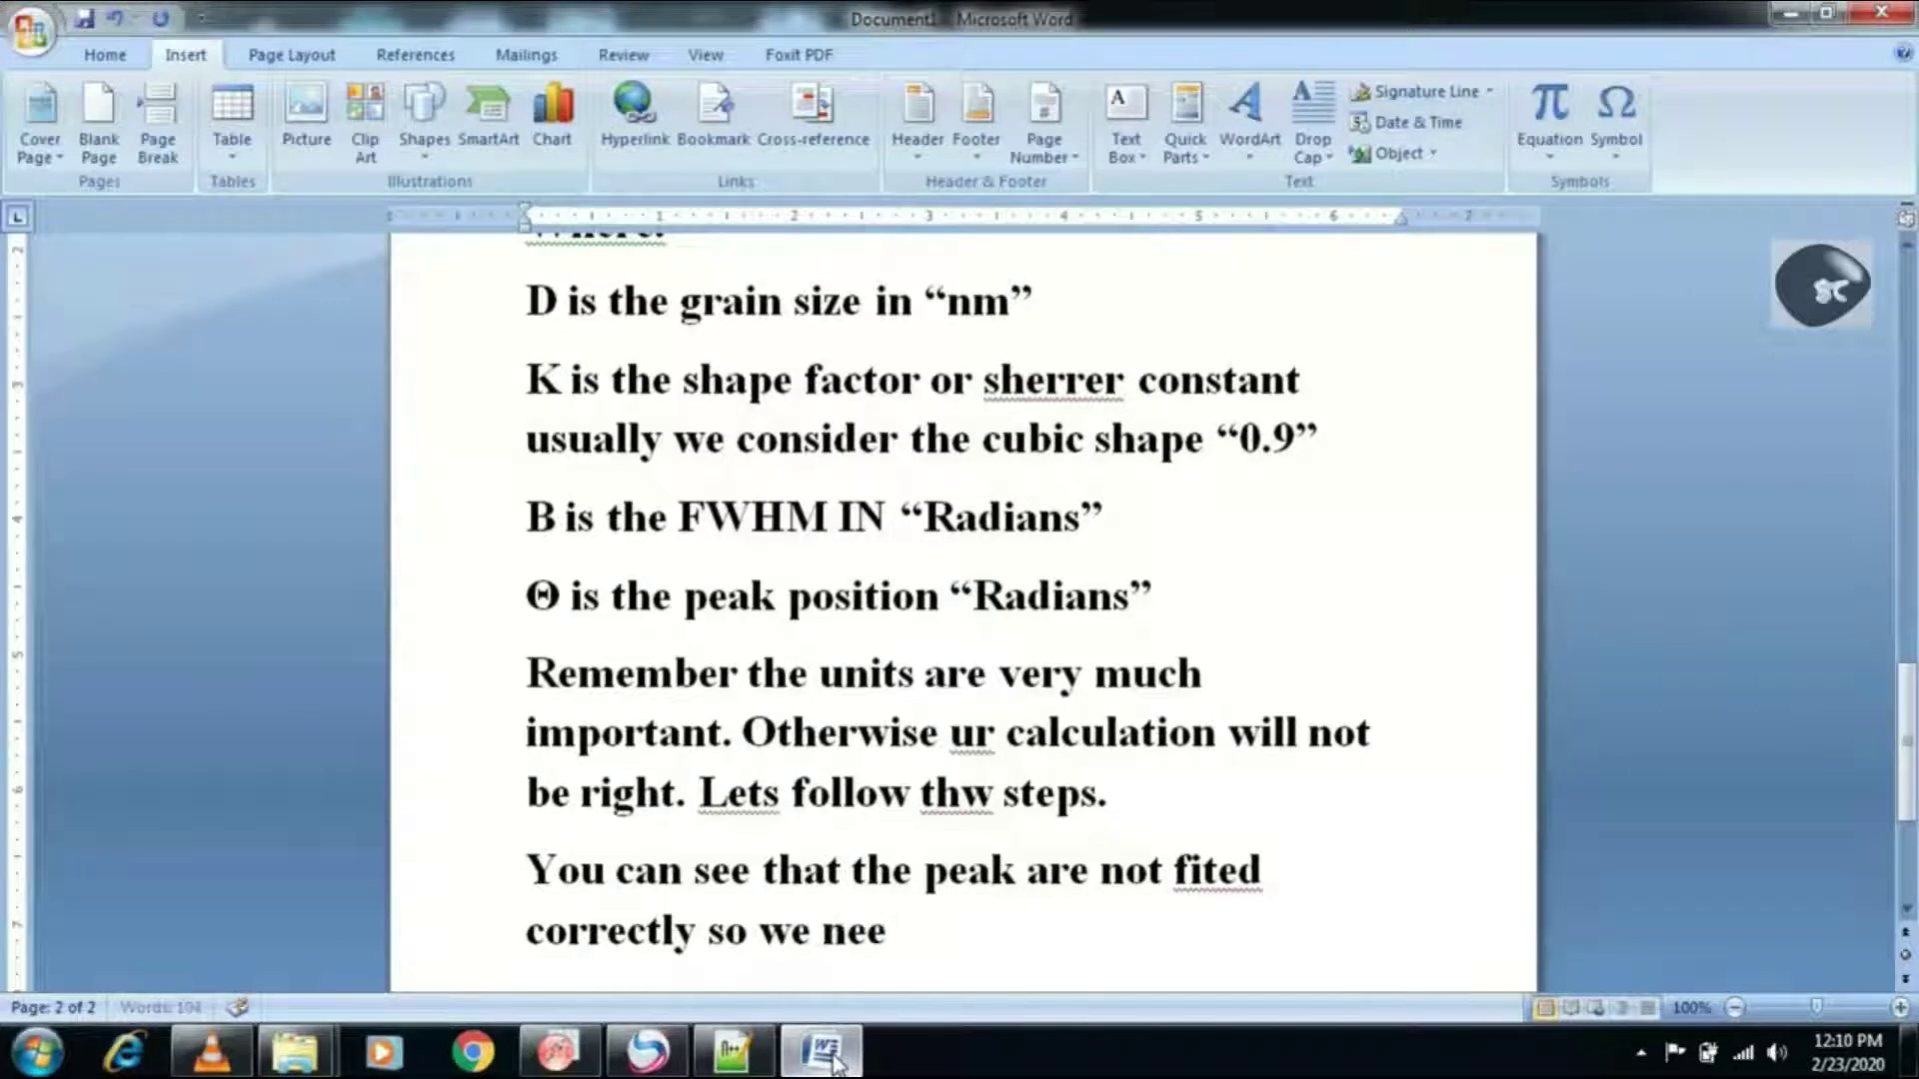
text(d to converg them)
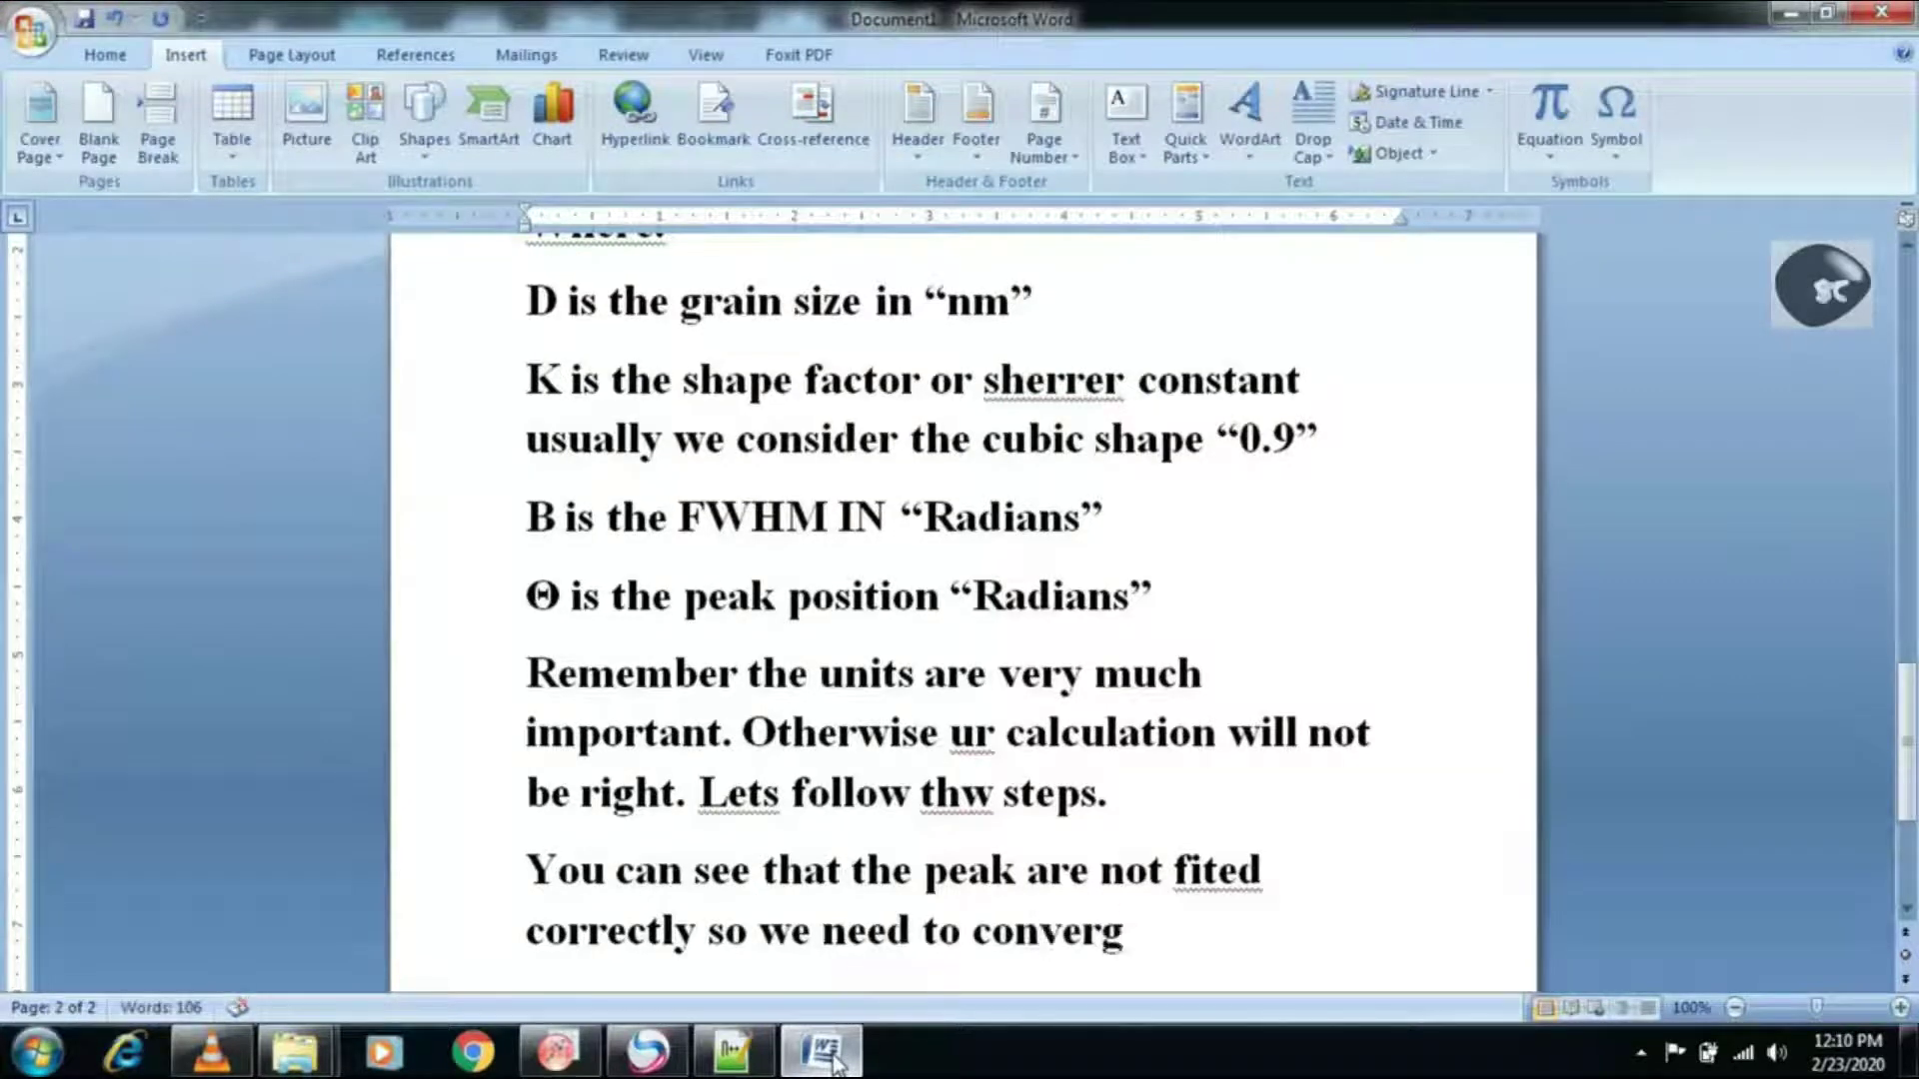
- Fit the Gauss peaks until converged and check COD(R^2) ≈ 0.941 after 346 iterations
click(557, 1052)
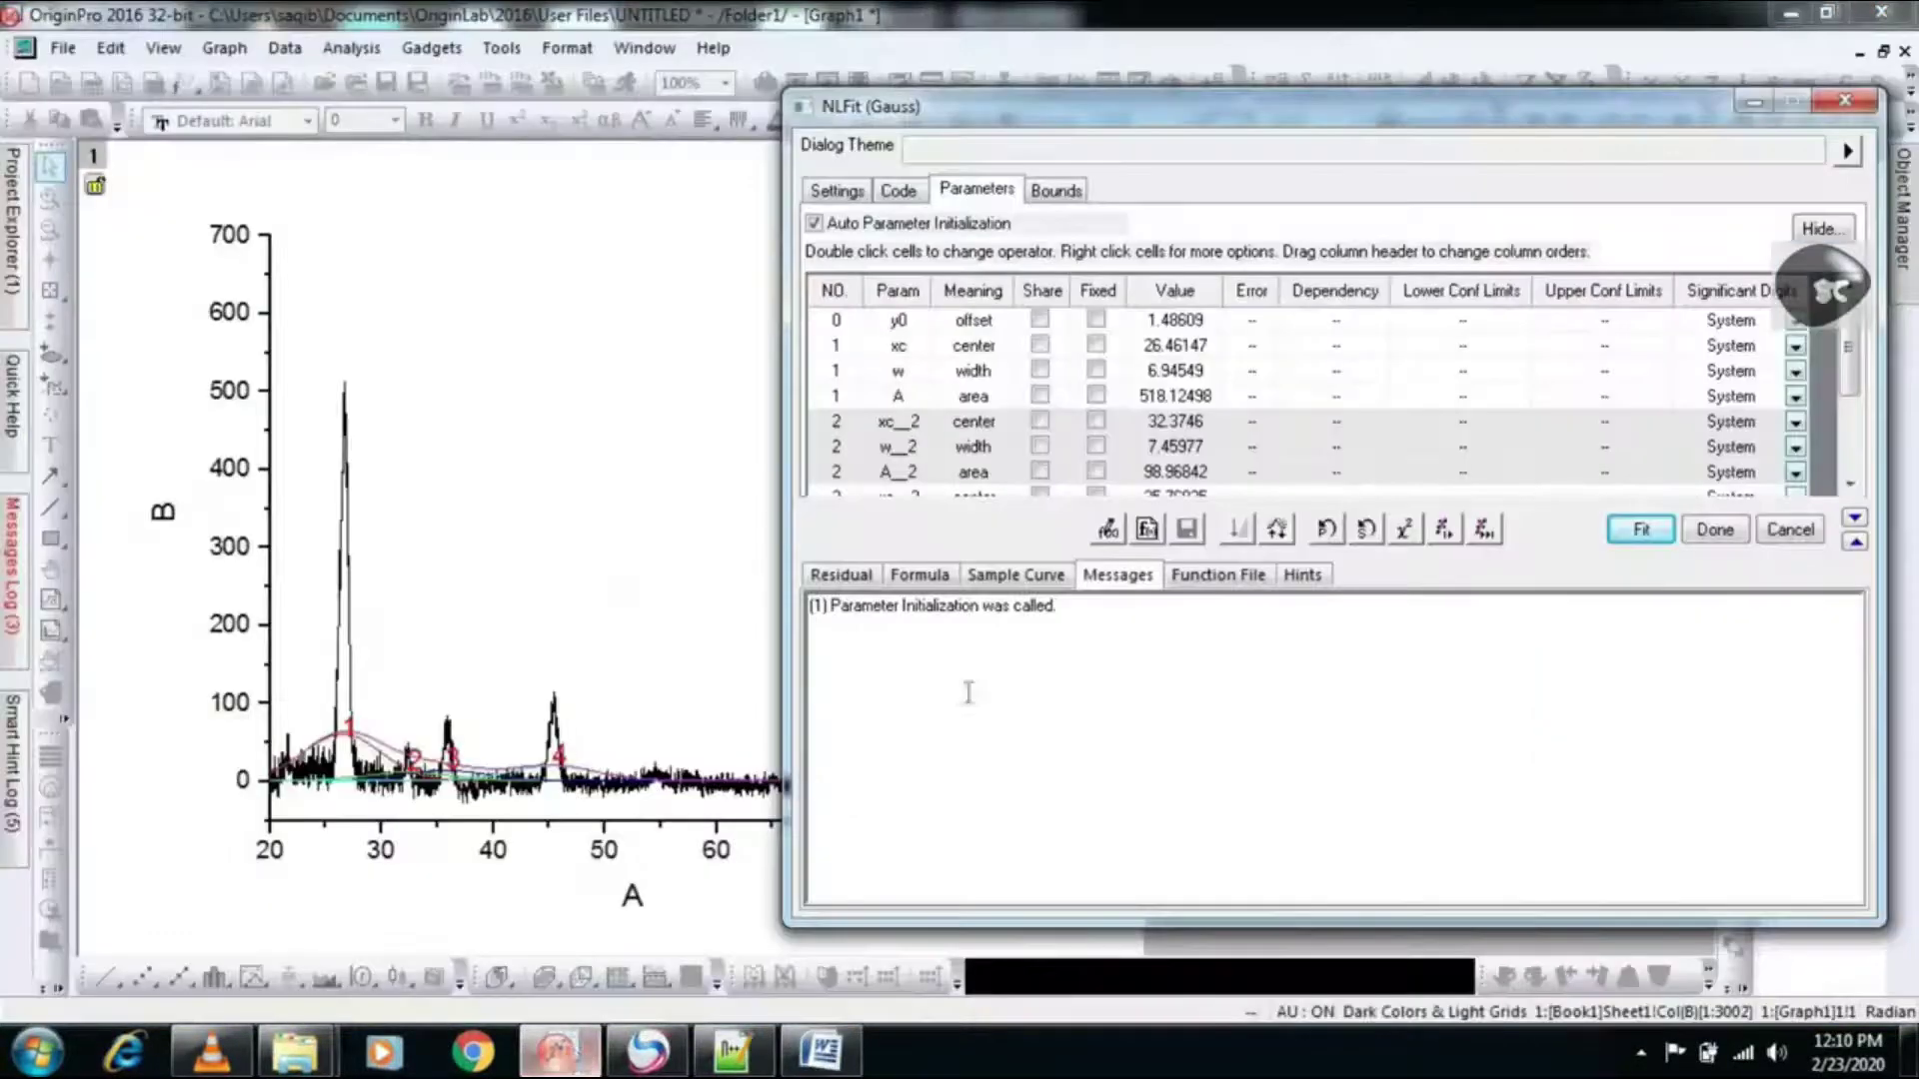
click(856, 582)
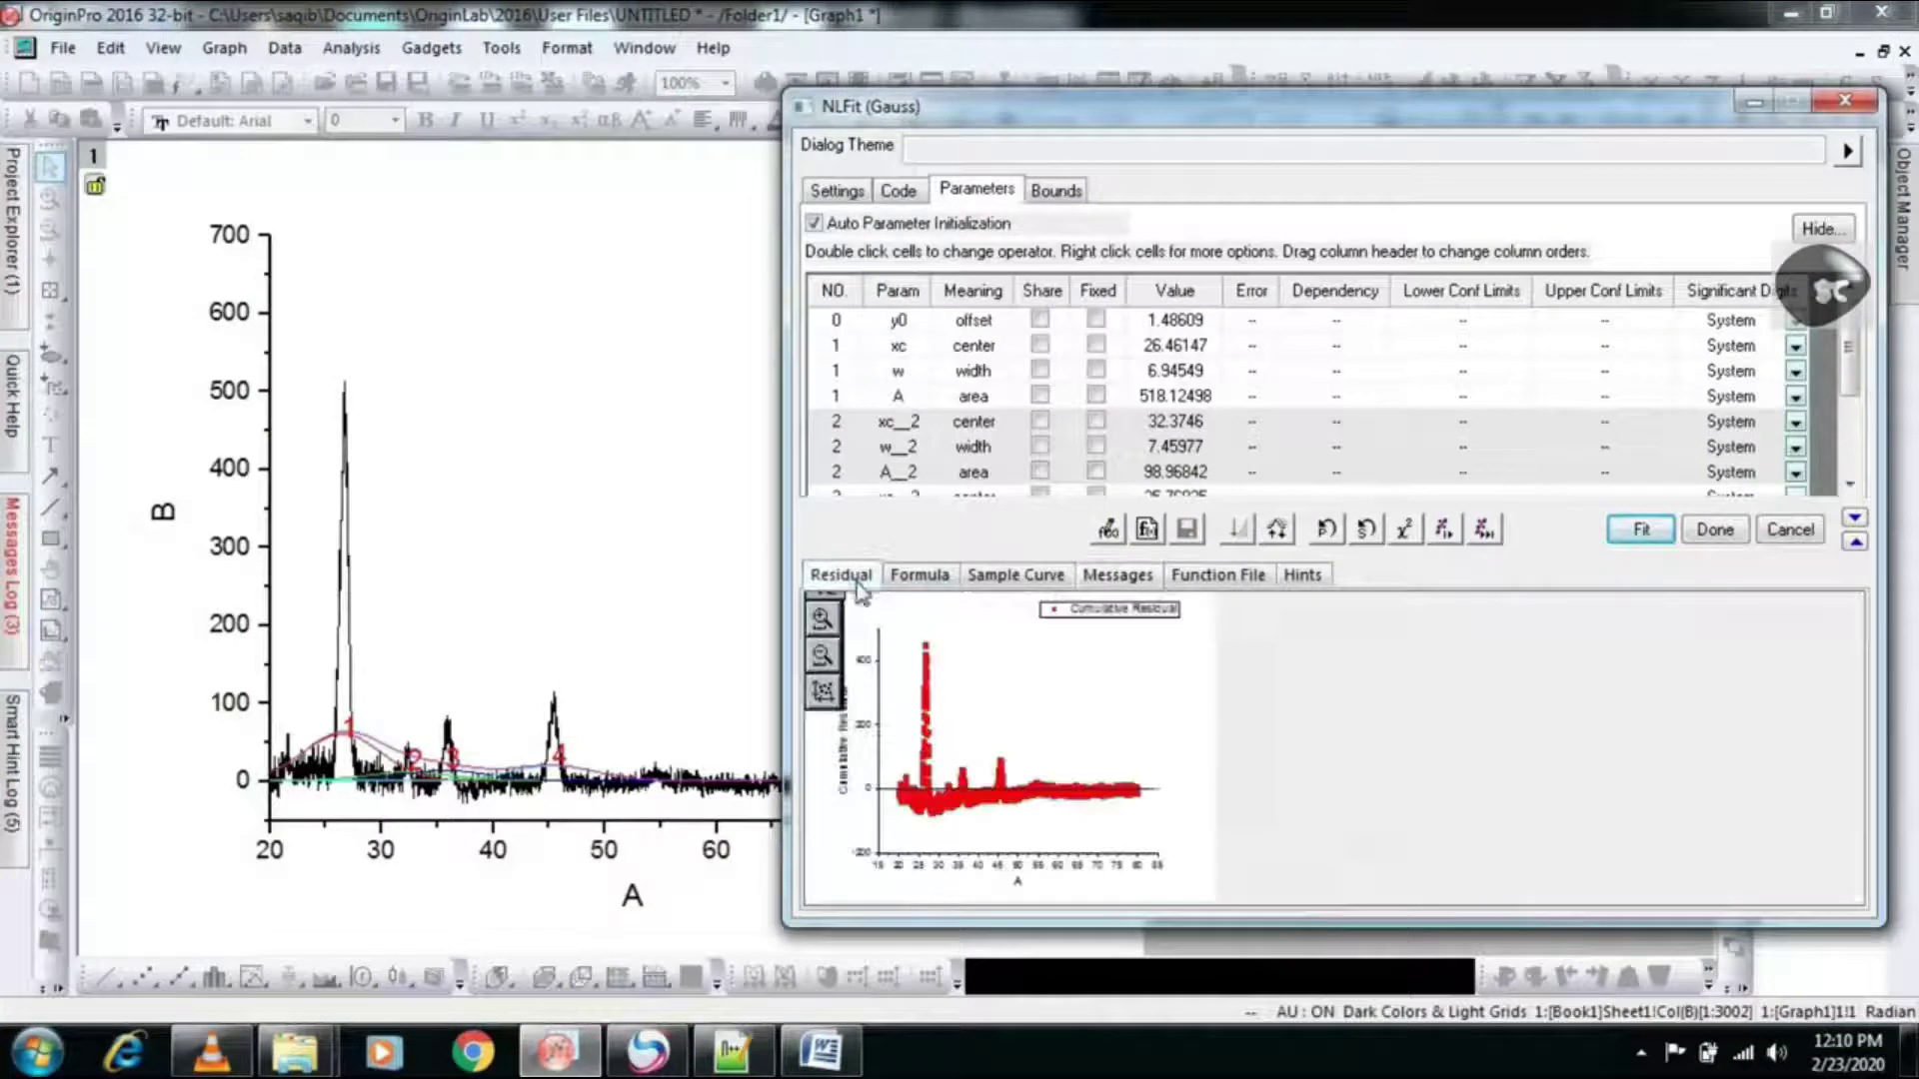
click(1483, 529)
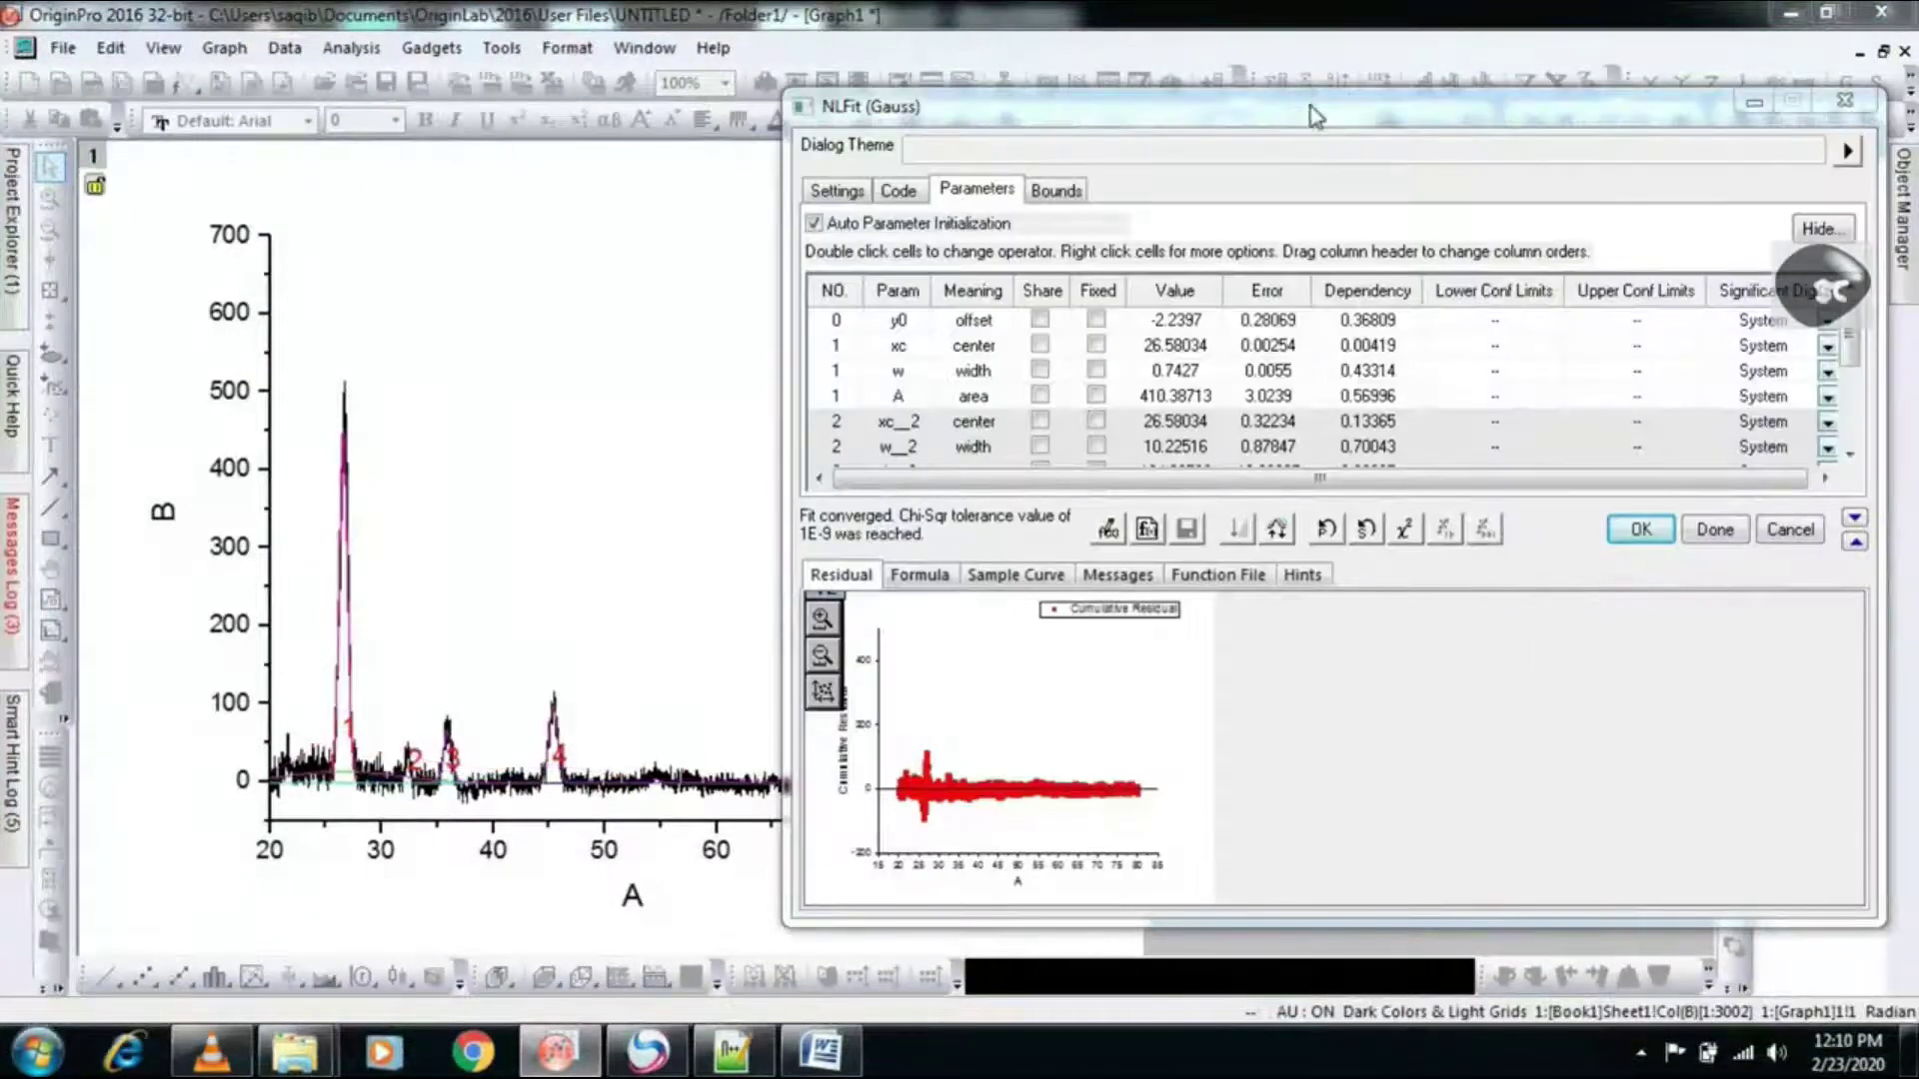
drag(1315, 116, 1381, 113)
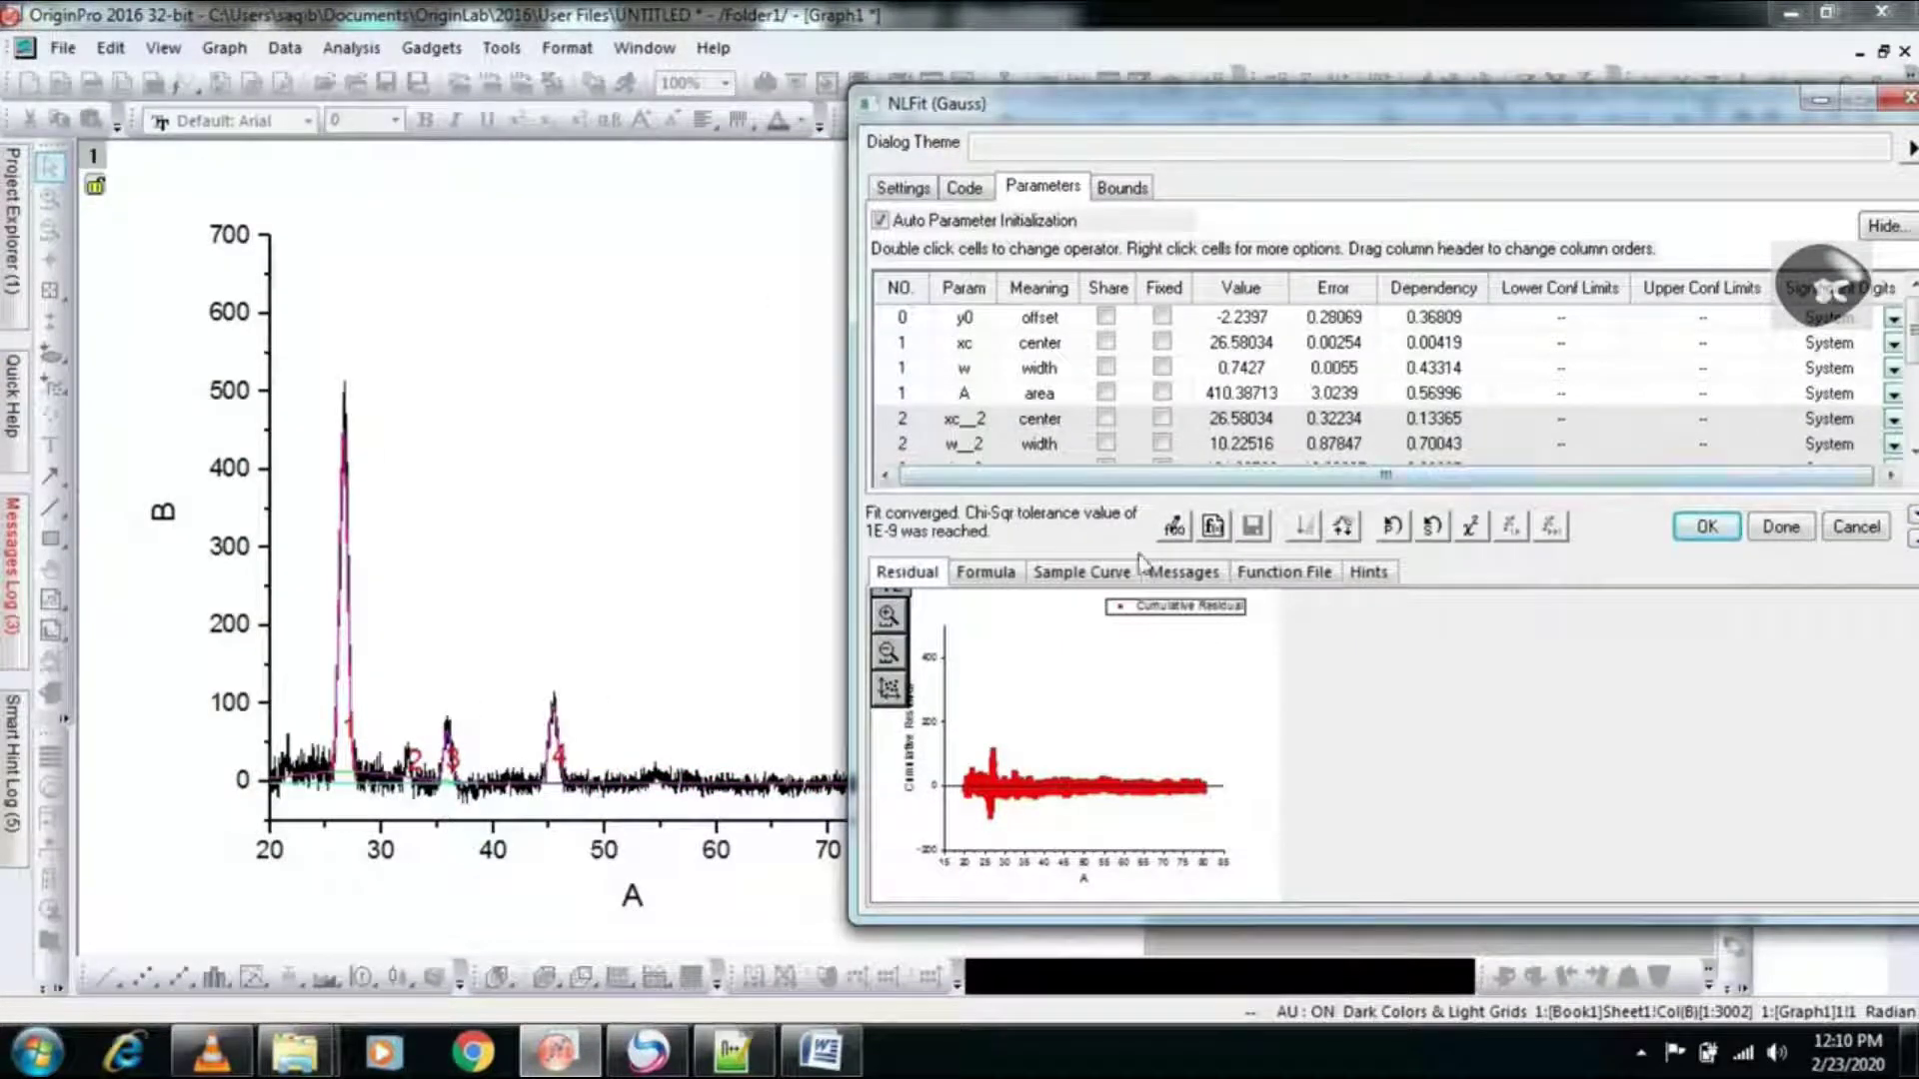
click(1175, 585)
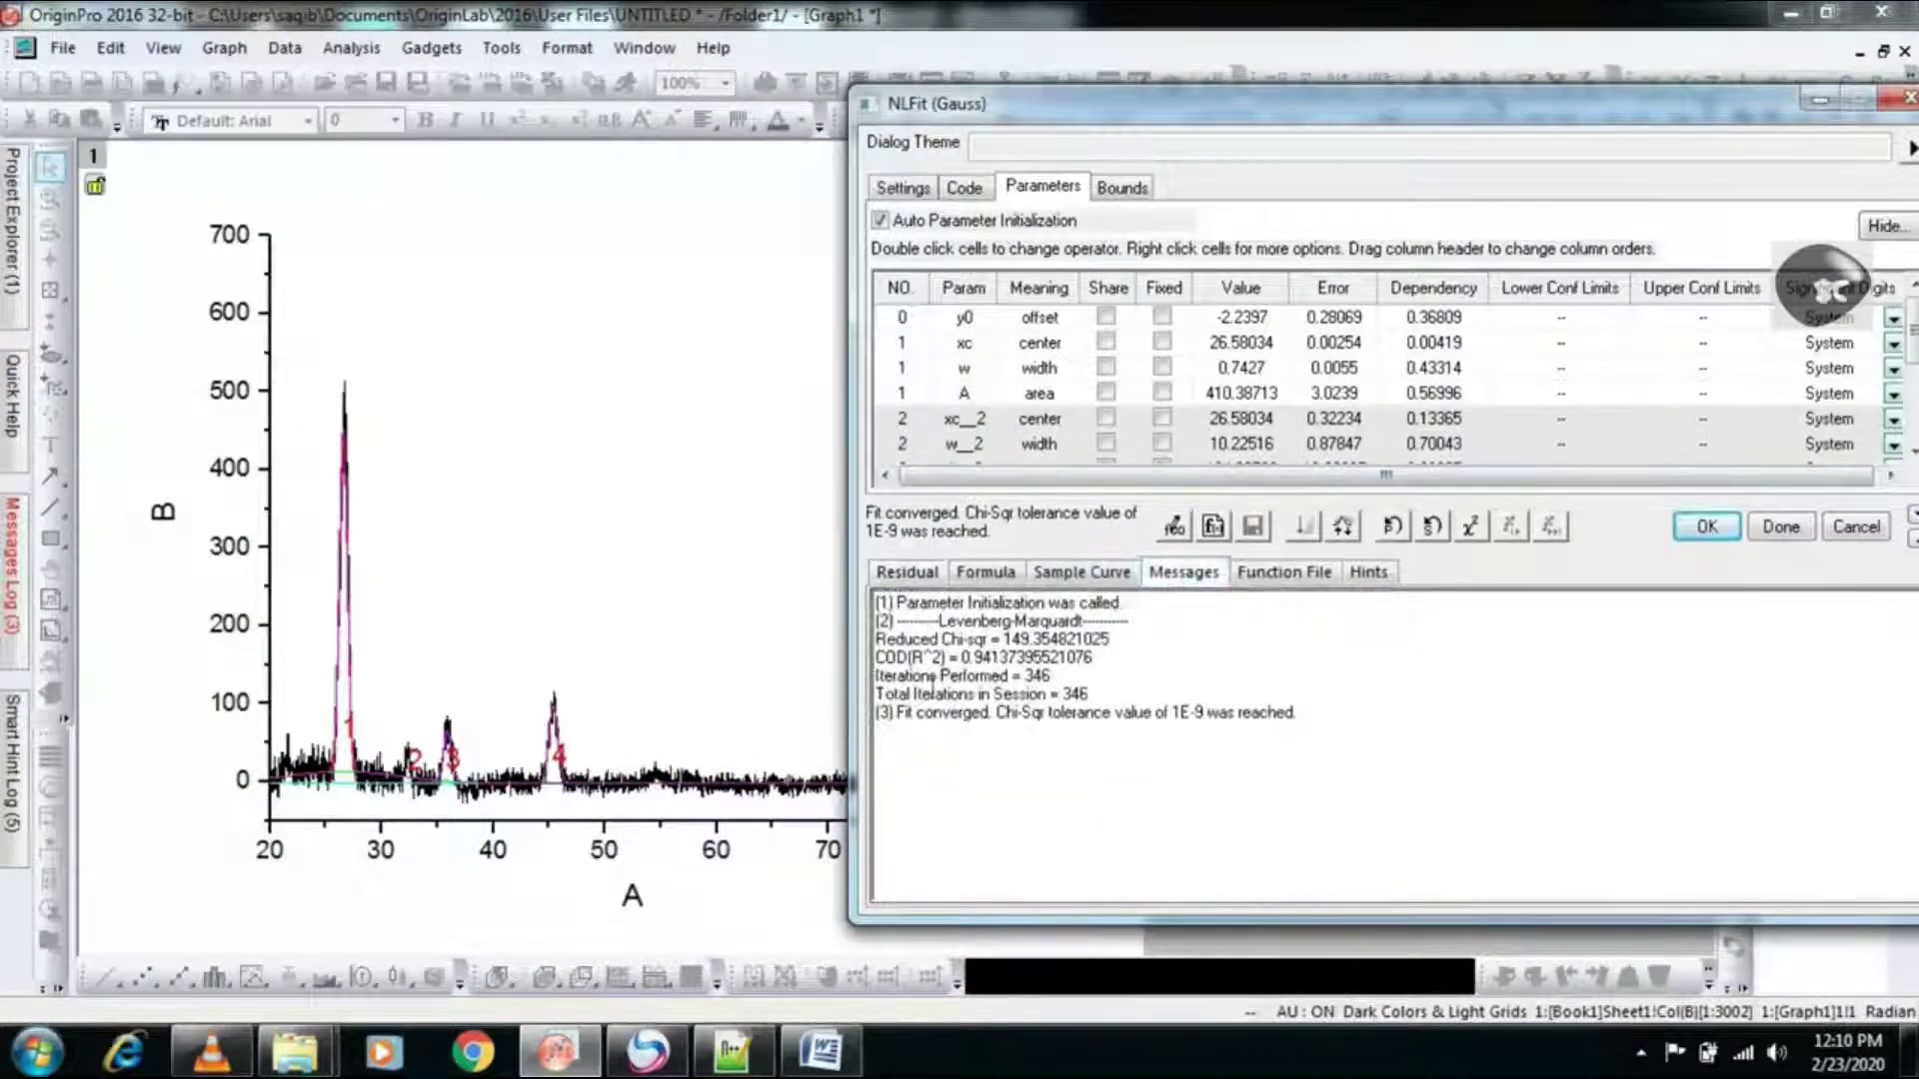
drag(883, 657, 1089, 673)
- Add the Word note 'You can see the difference'
click(818, 1058)
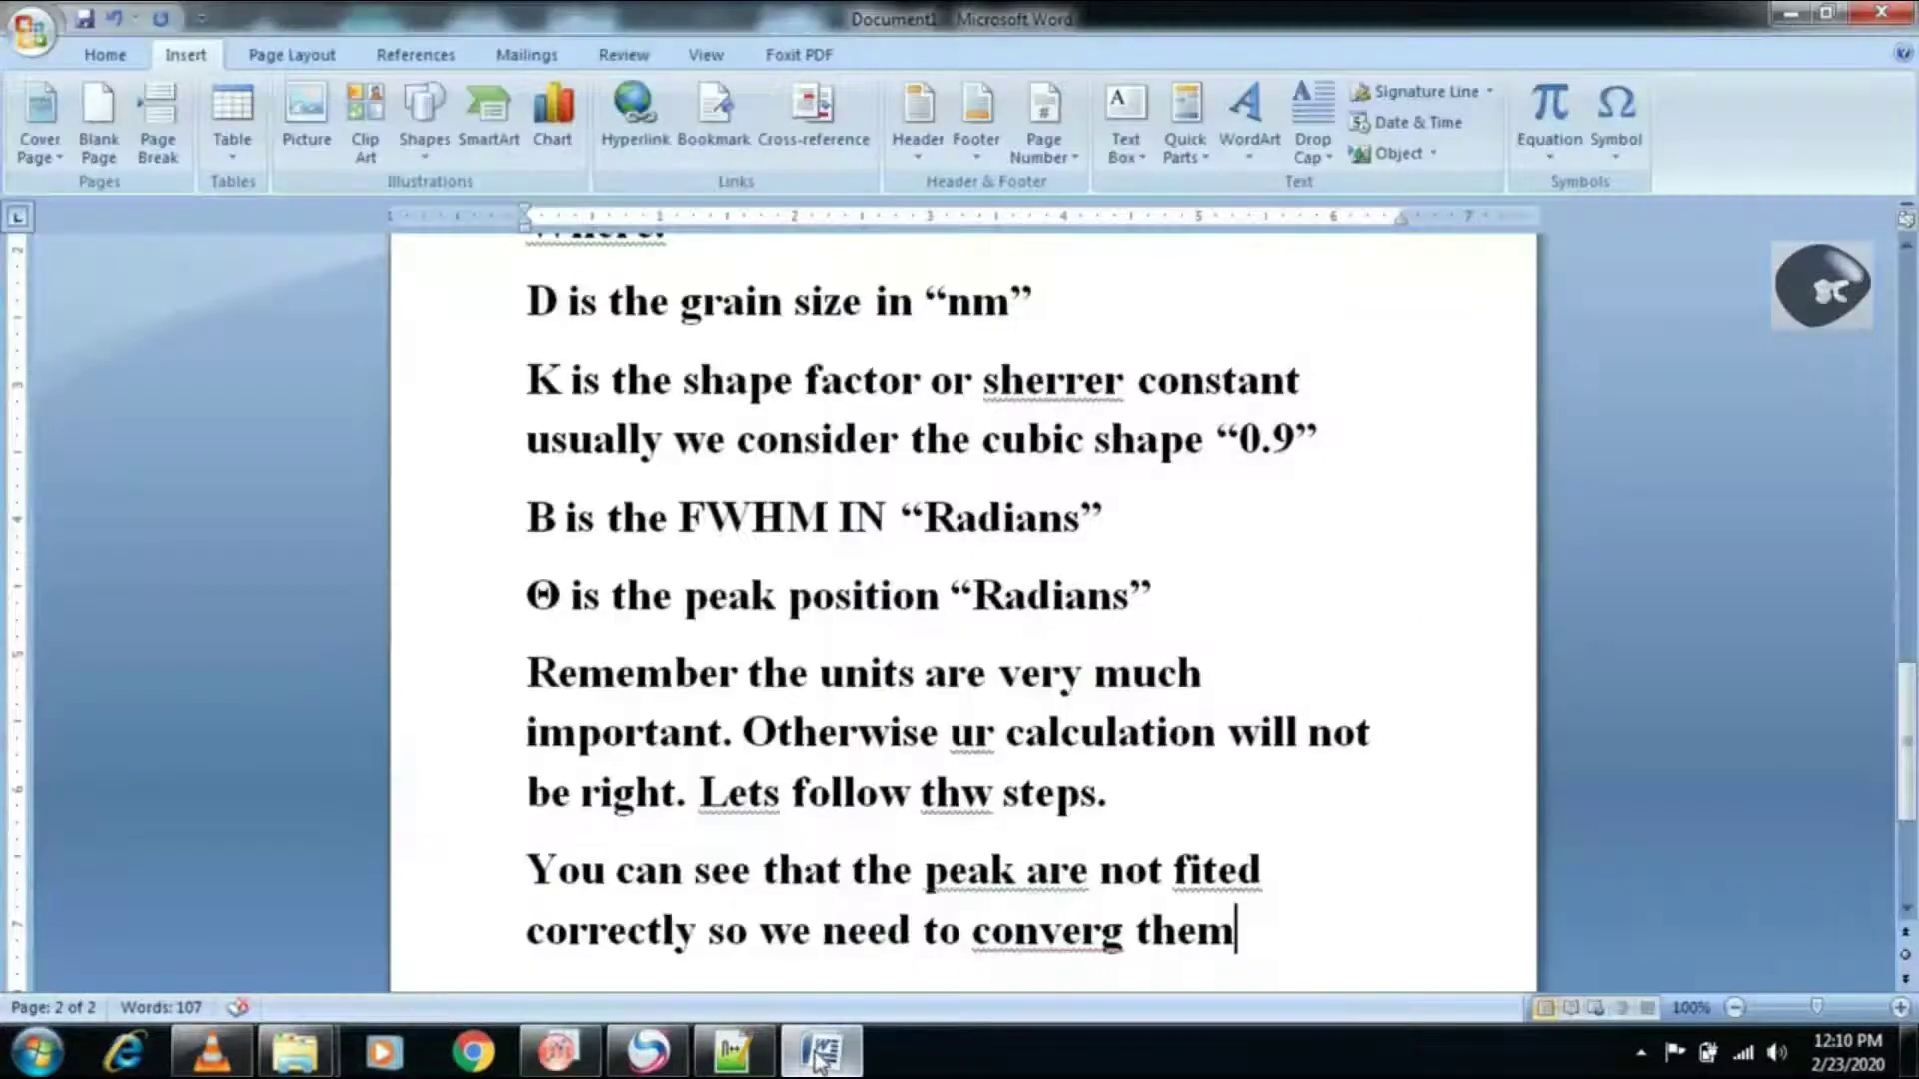
key(Return)
text(You can see)
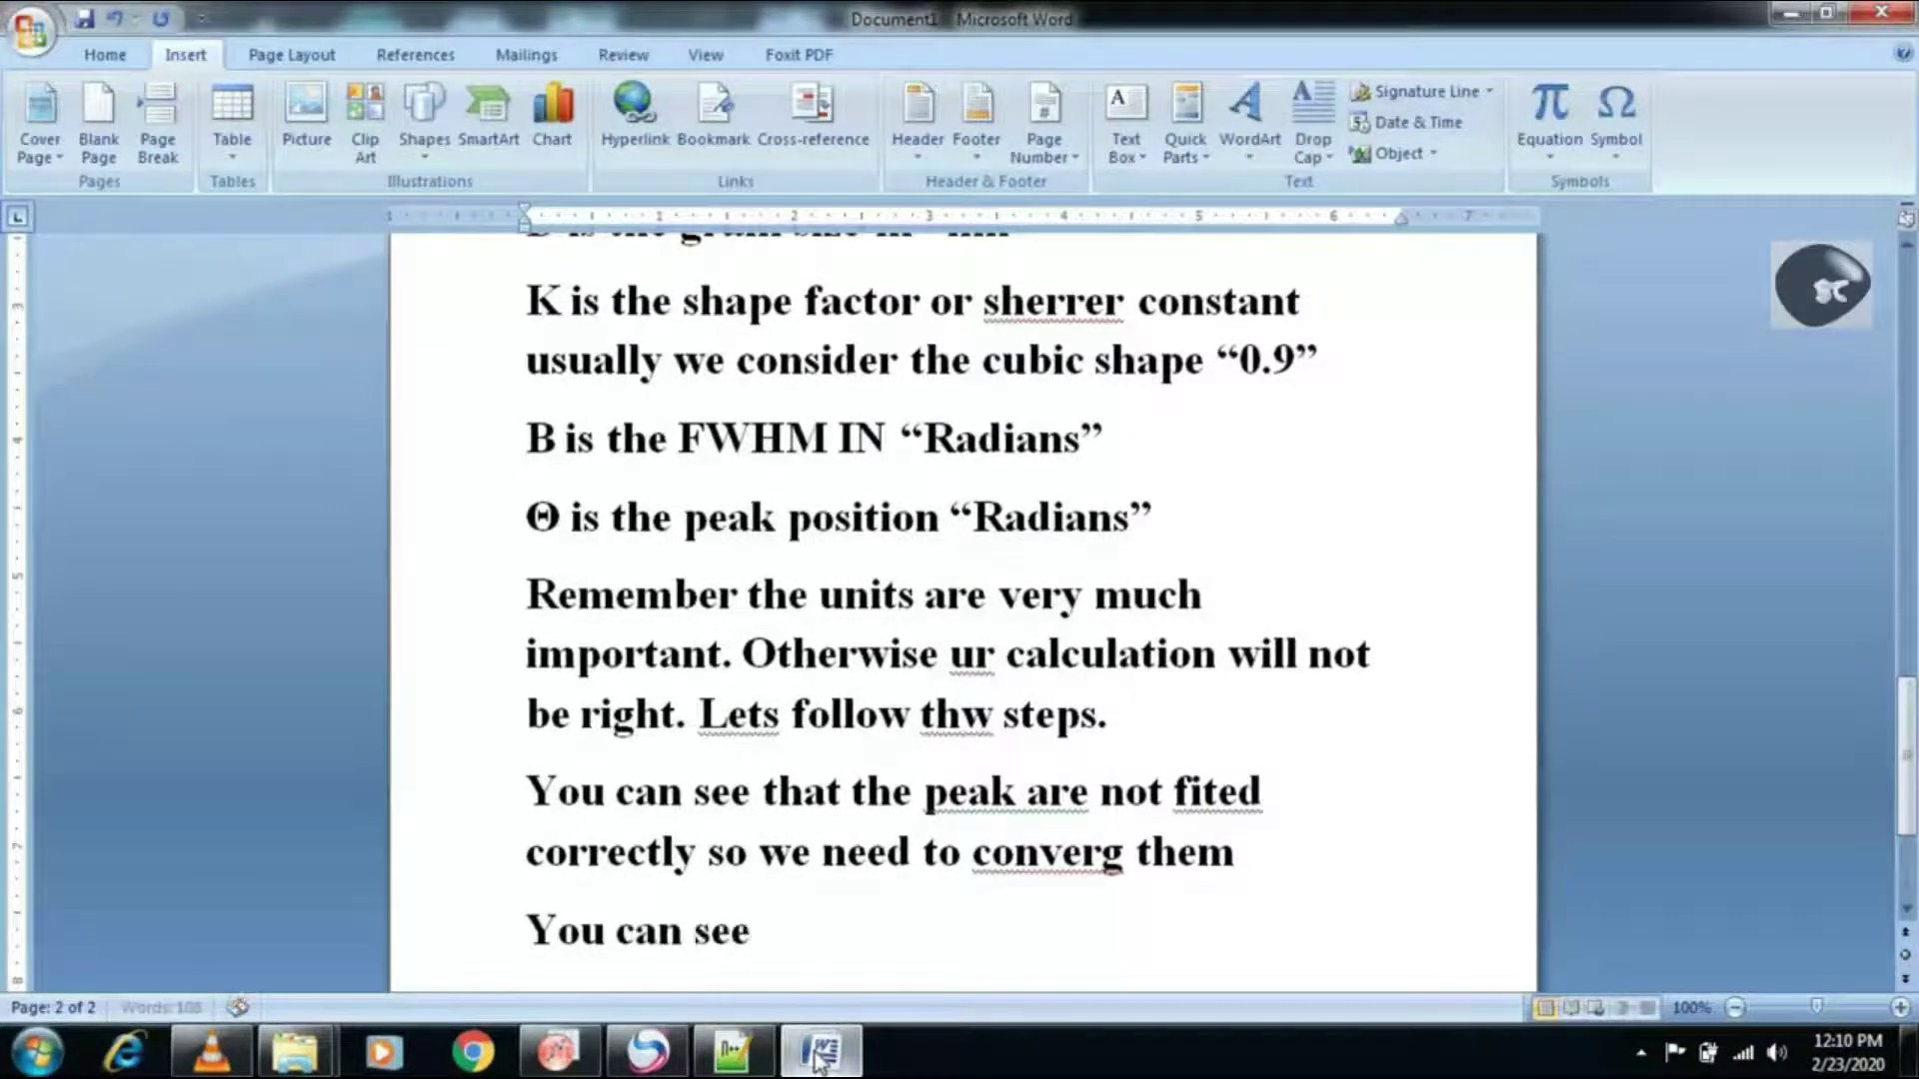
text( the difference)
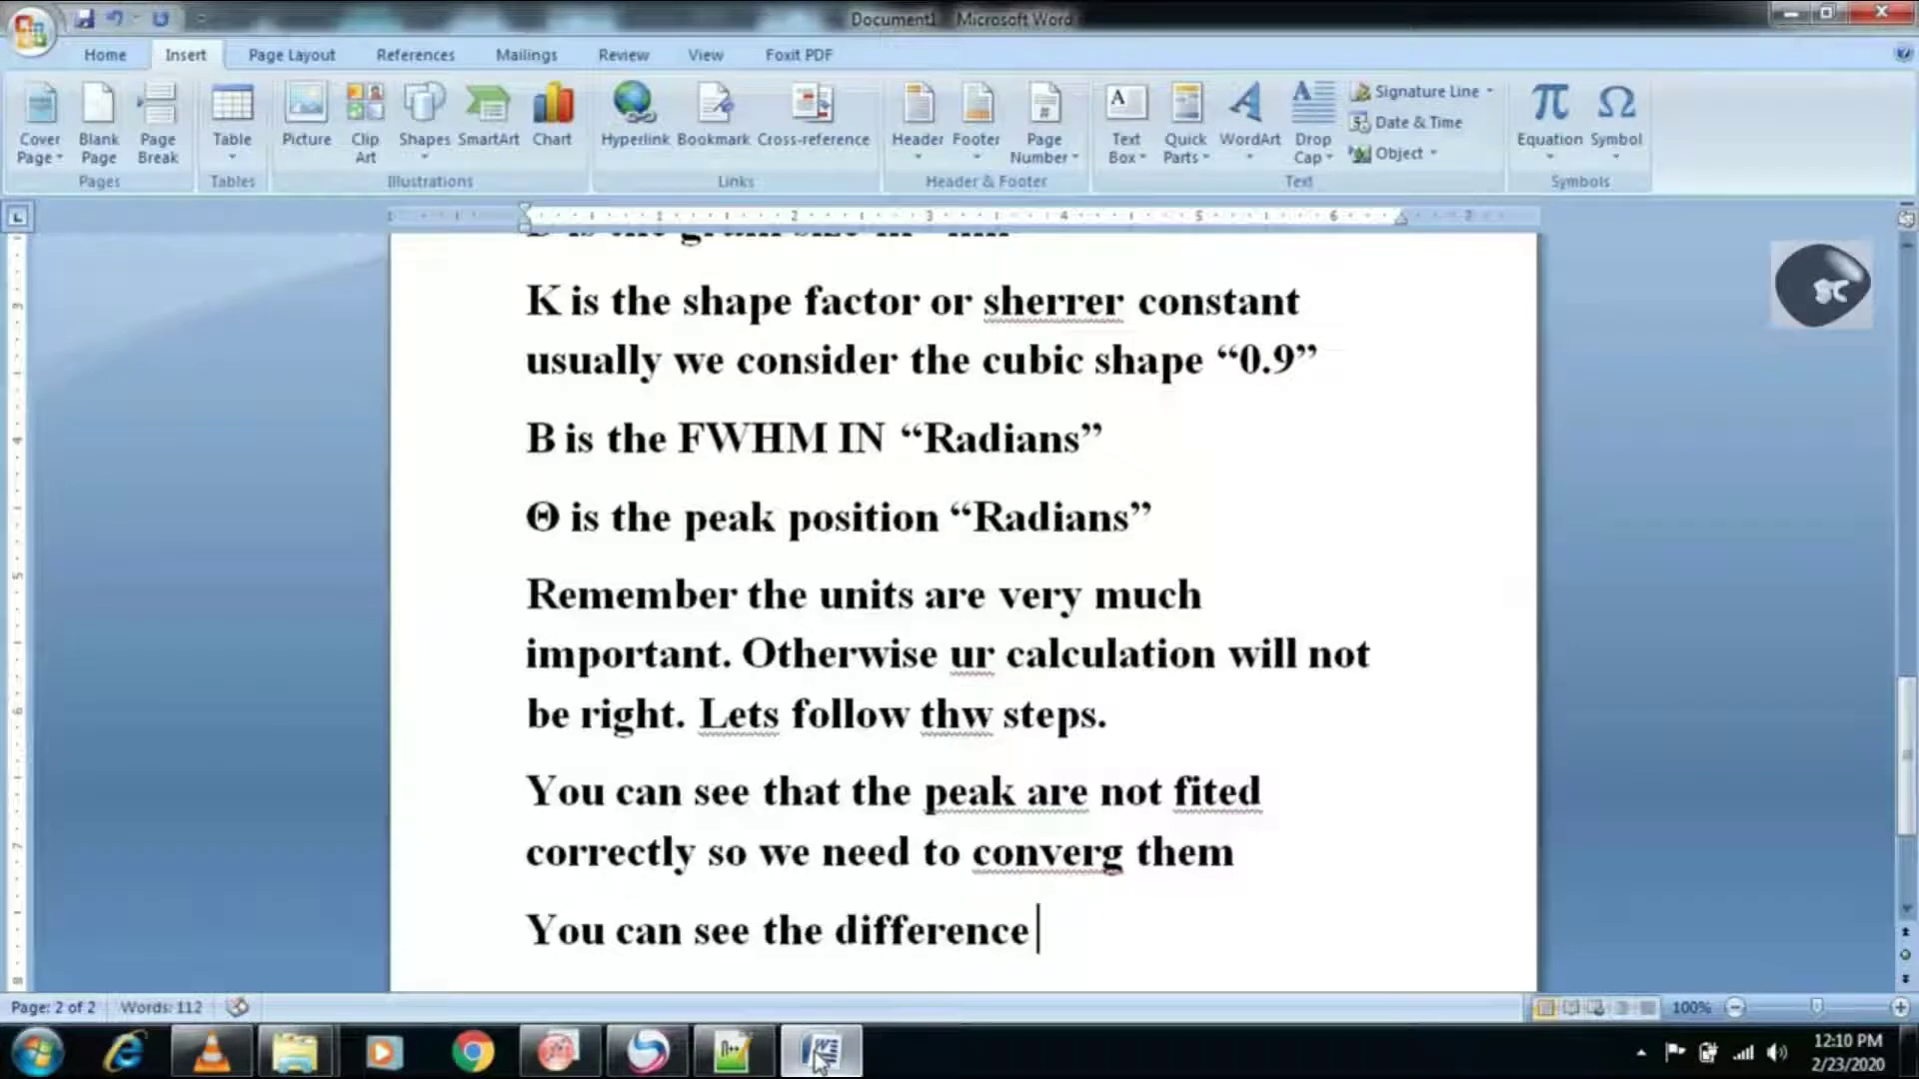
- Note that this happens only if COD(R²) is close to 1, then accept the converged Gauss fit
key(Return)
text(This can o)
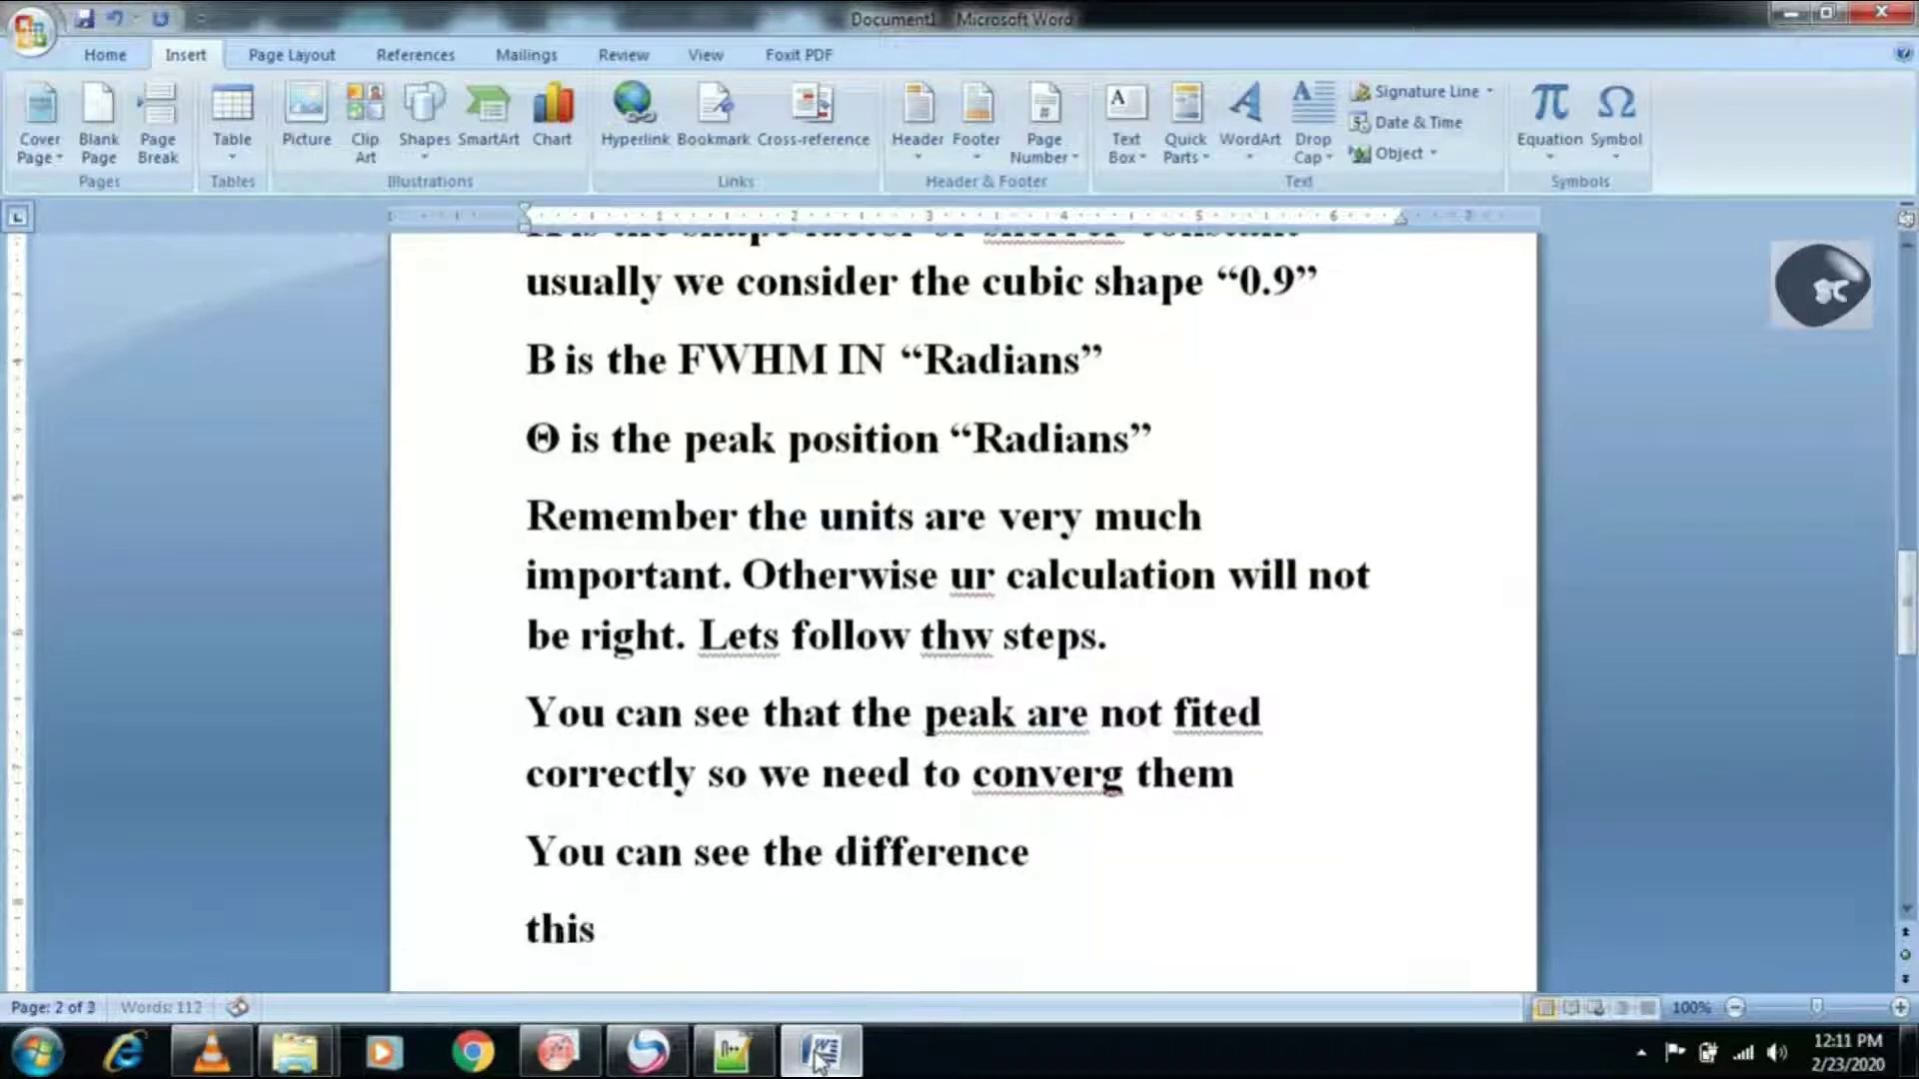
text(nly happened)
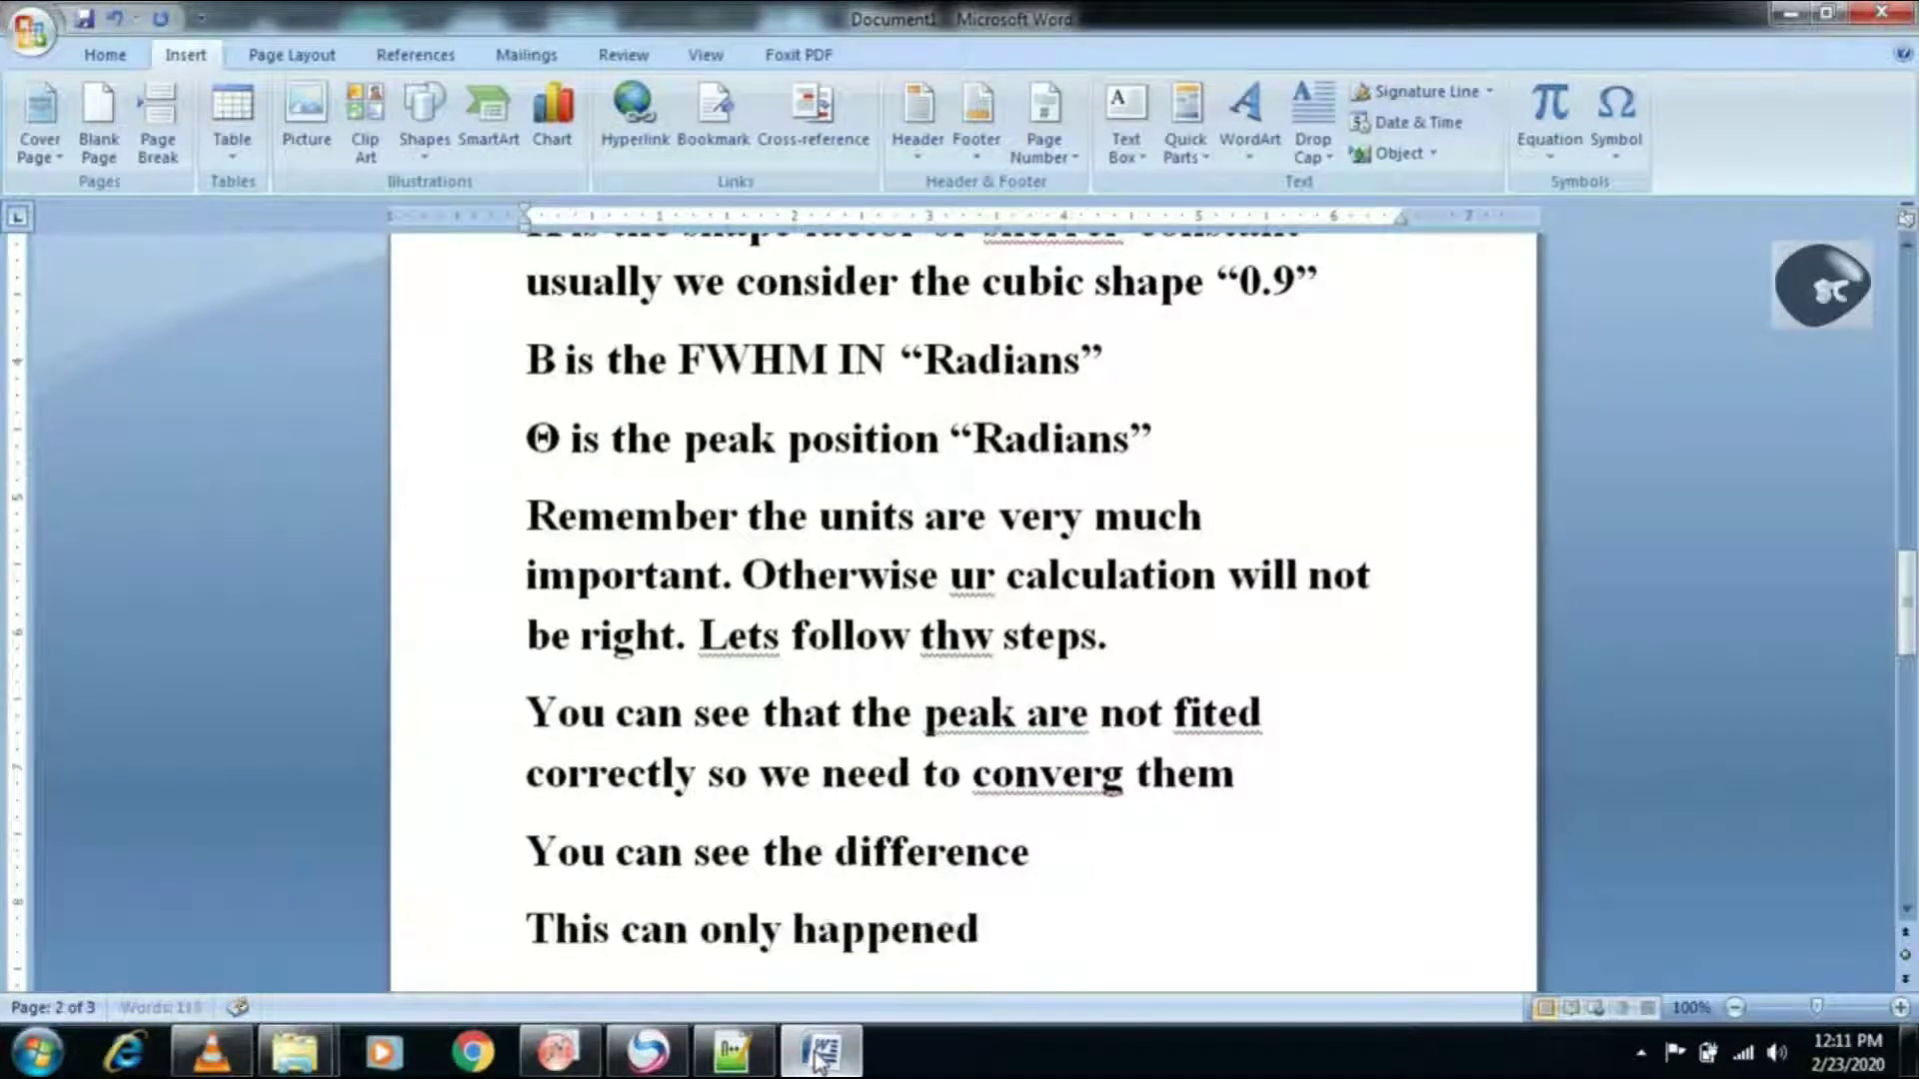
text( if and )
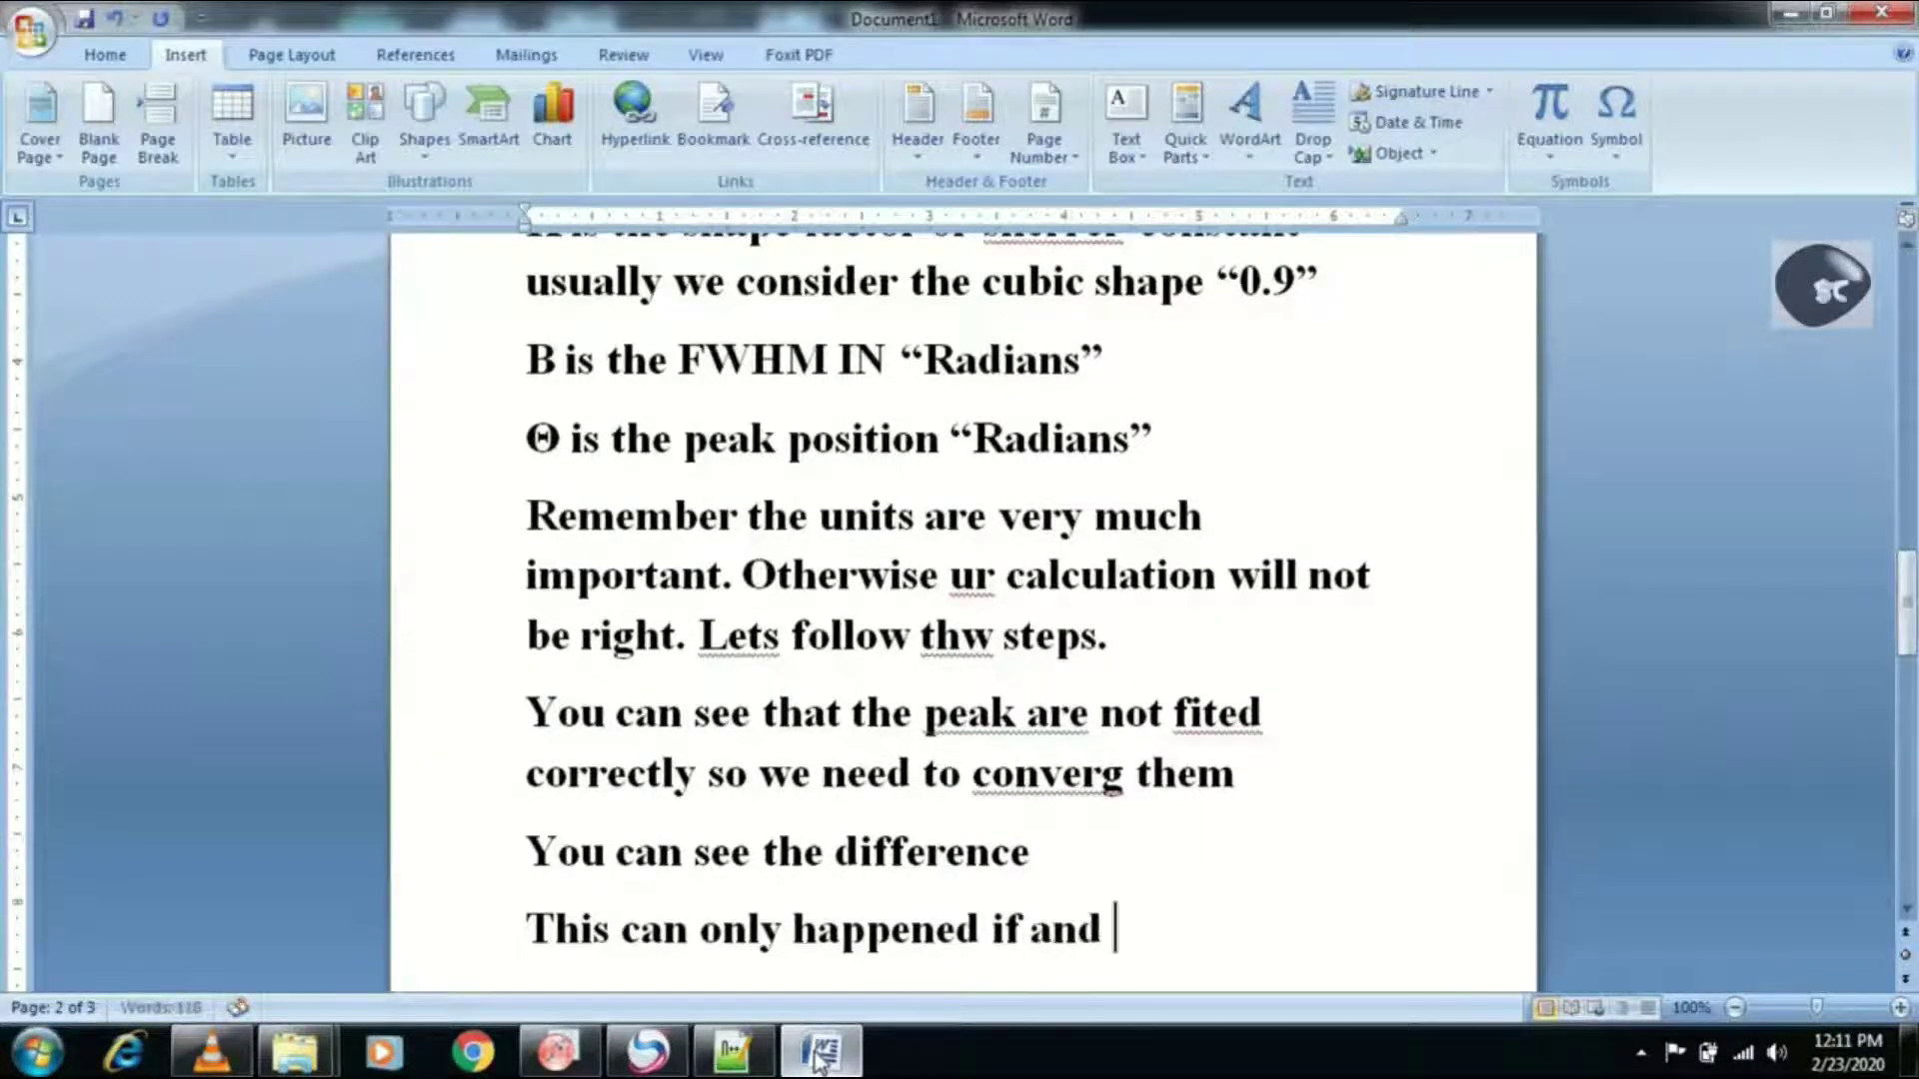
text(only if COD)
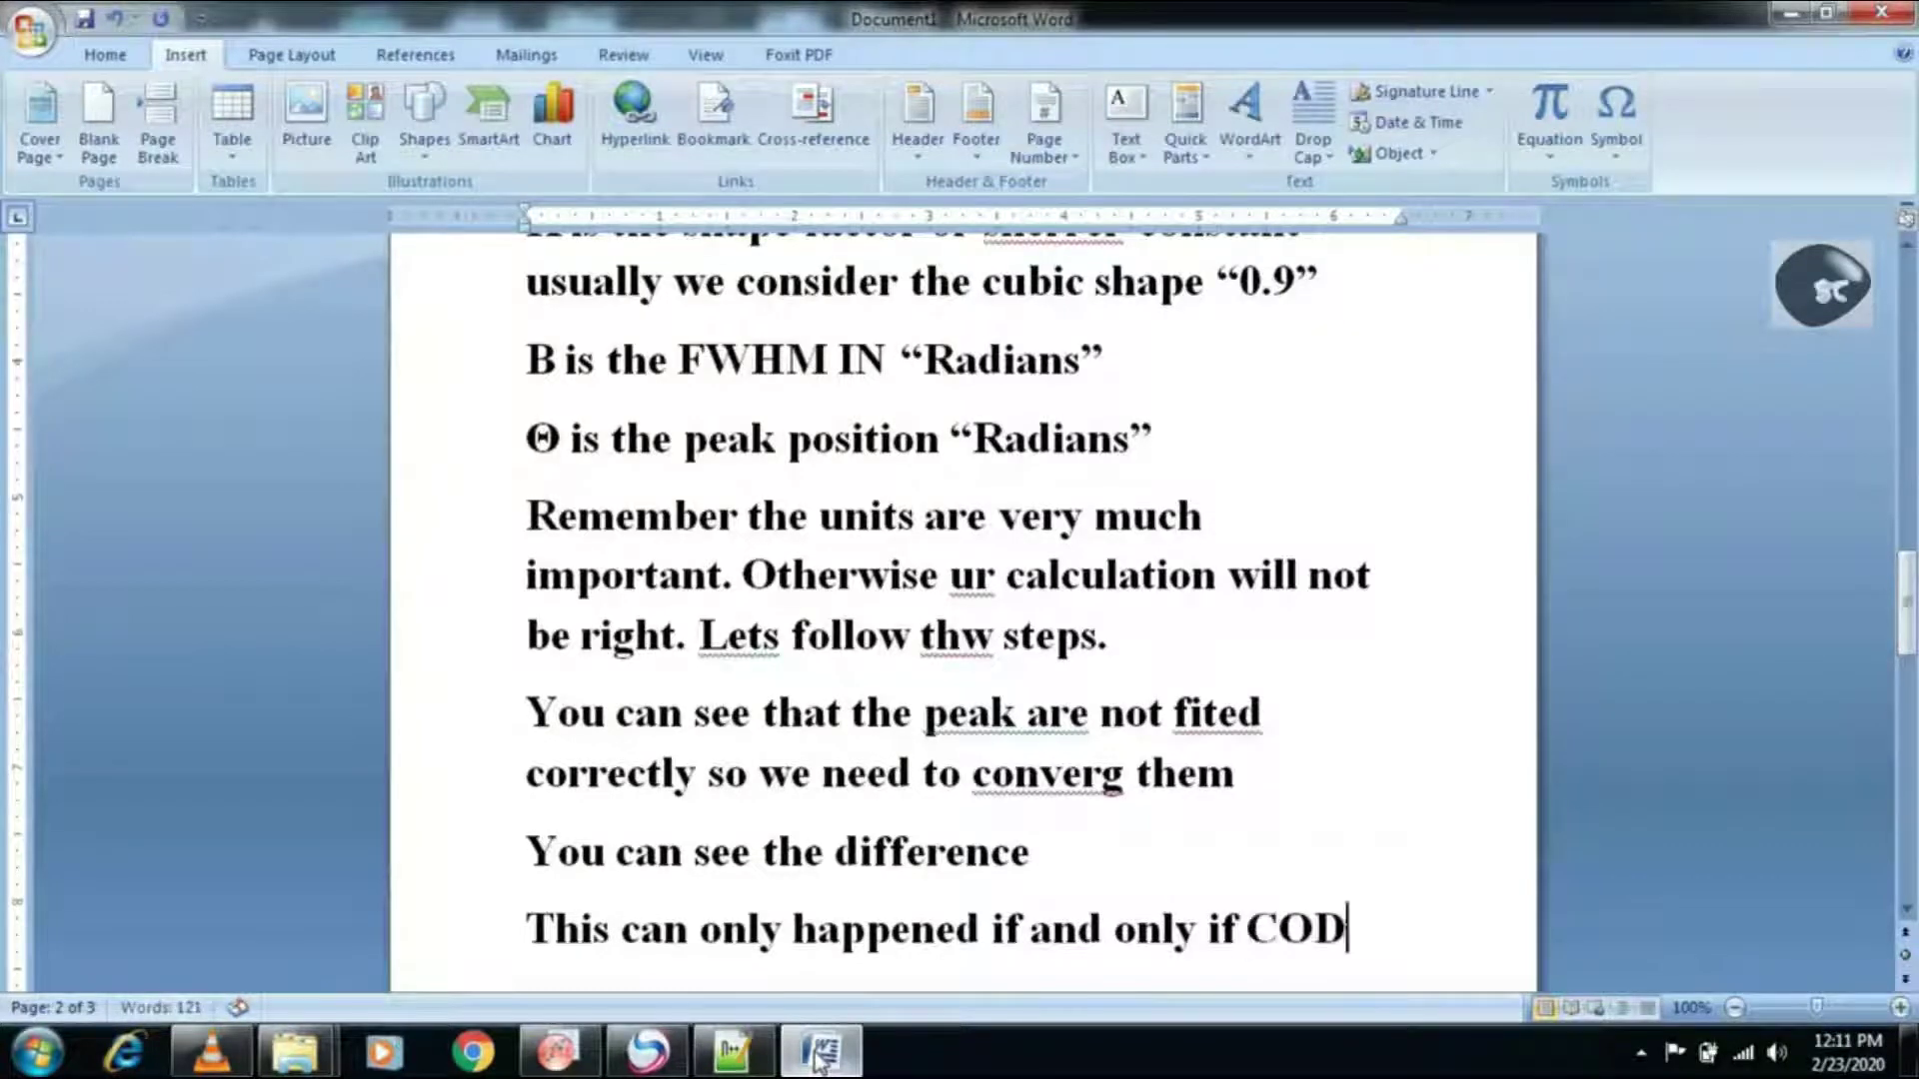
text((R)
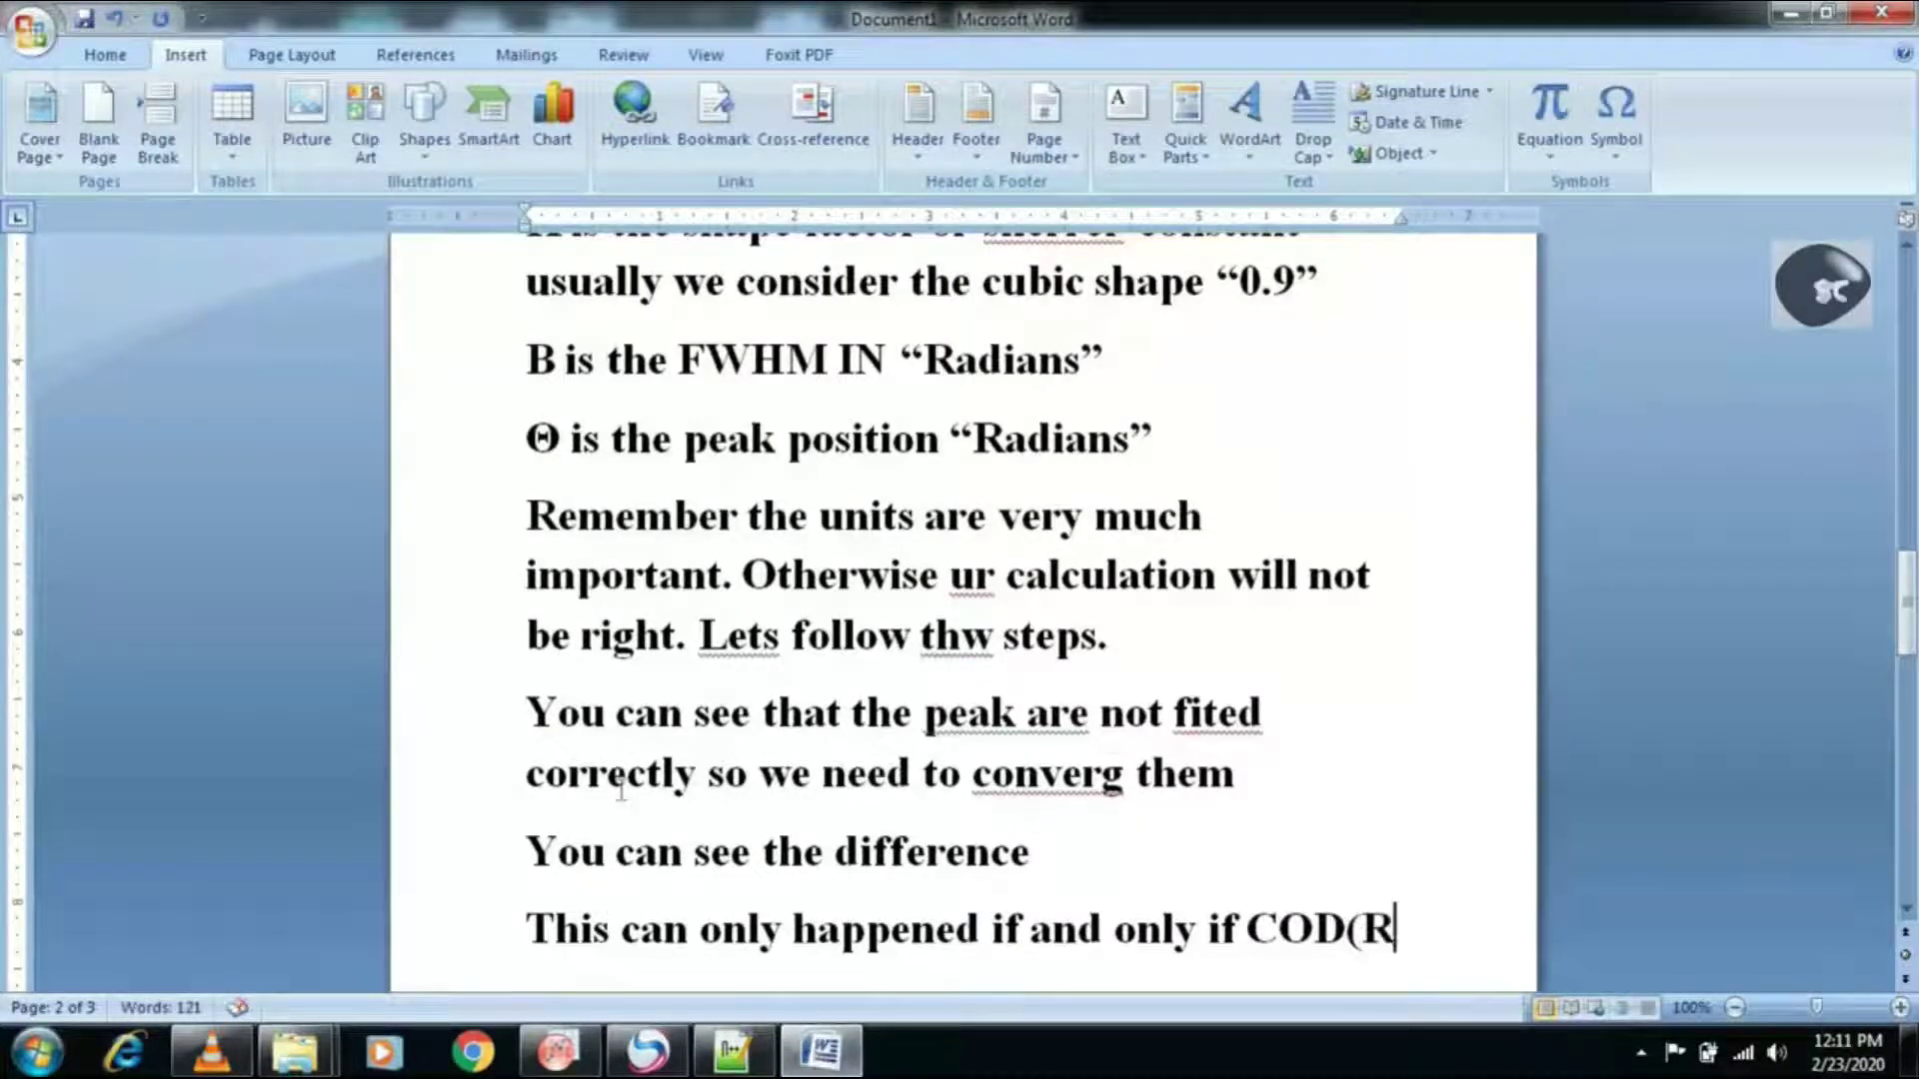
click(92, 62)
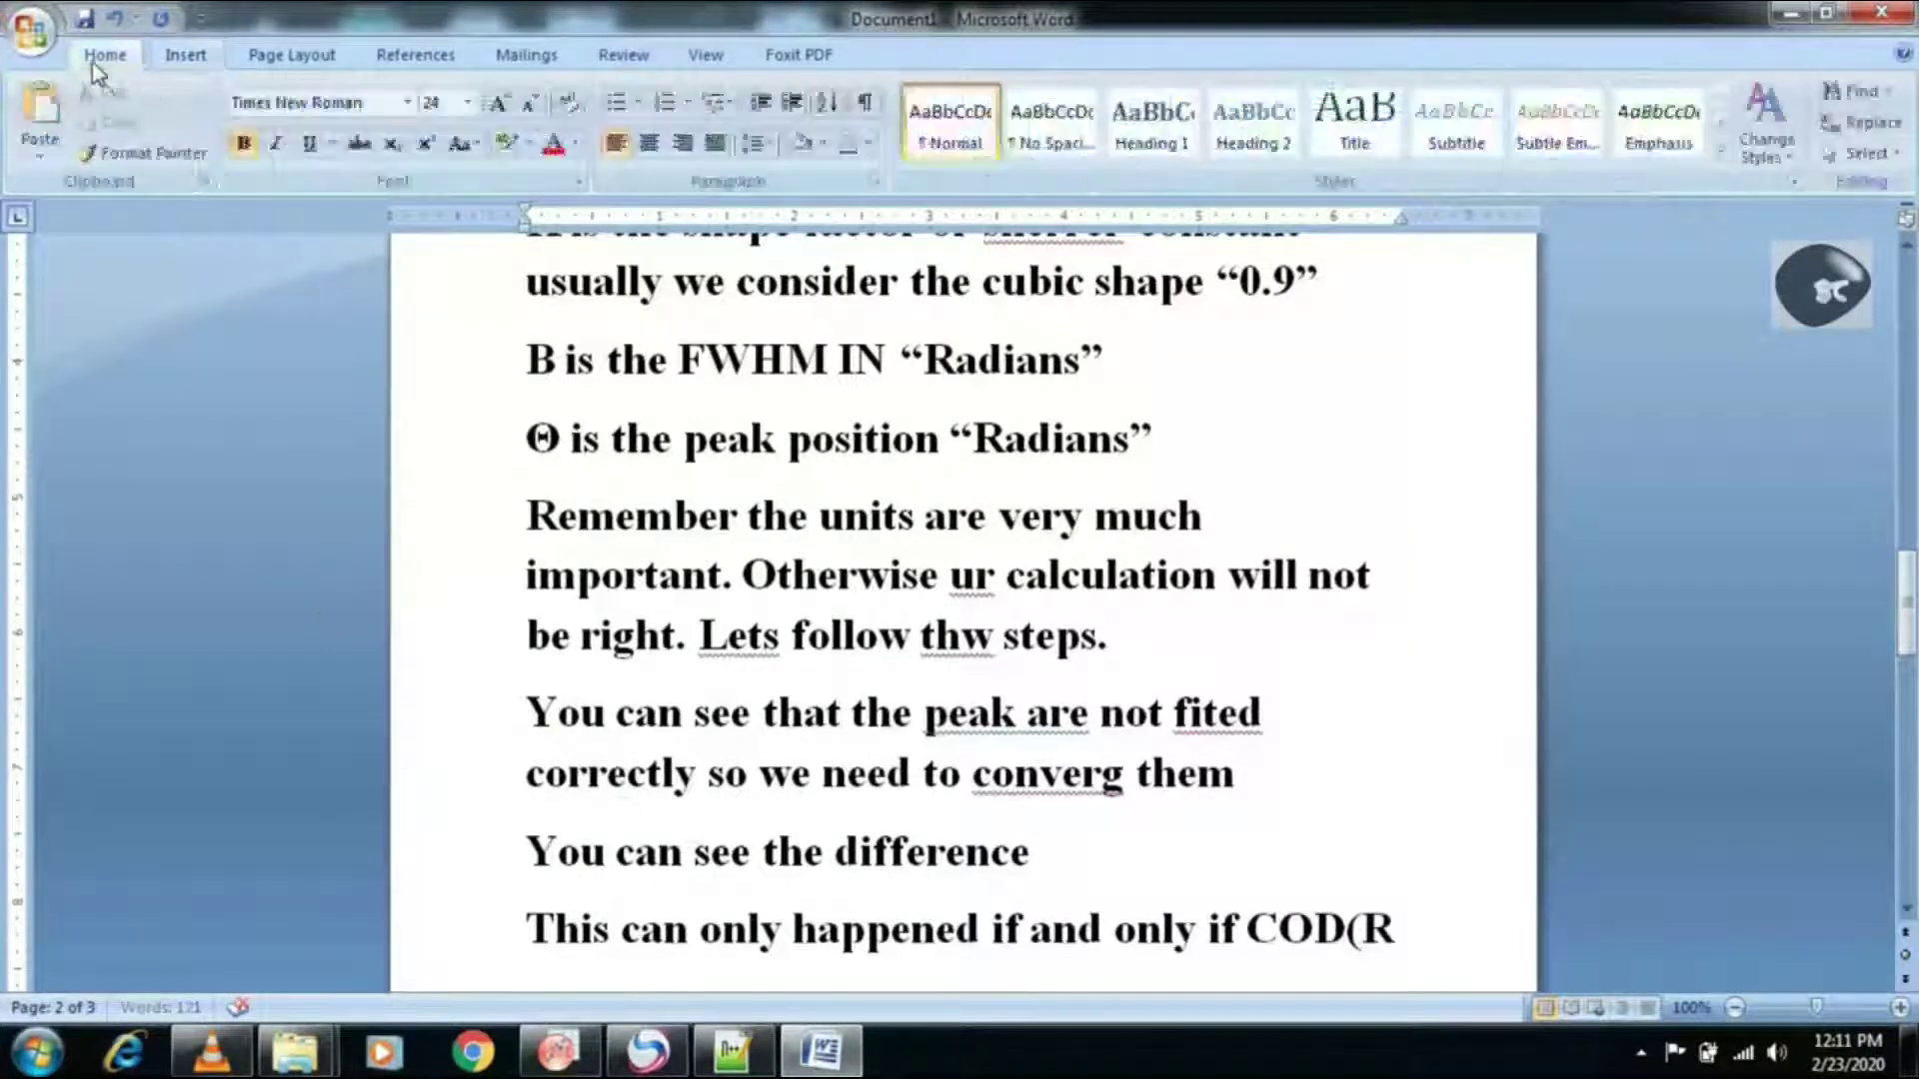
click(425, 146)
text(2) value is close)
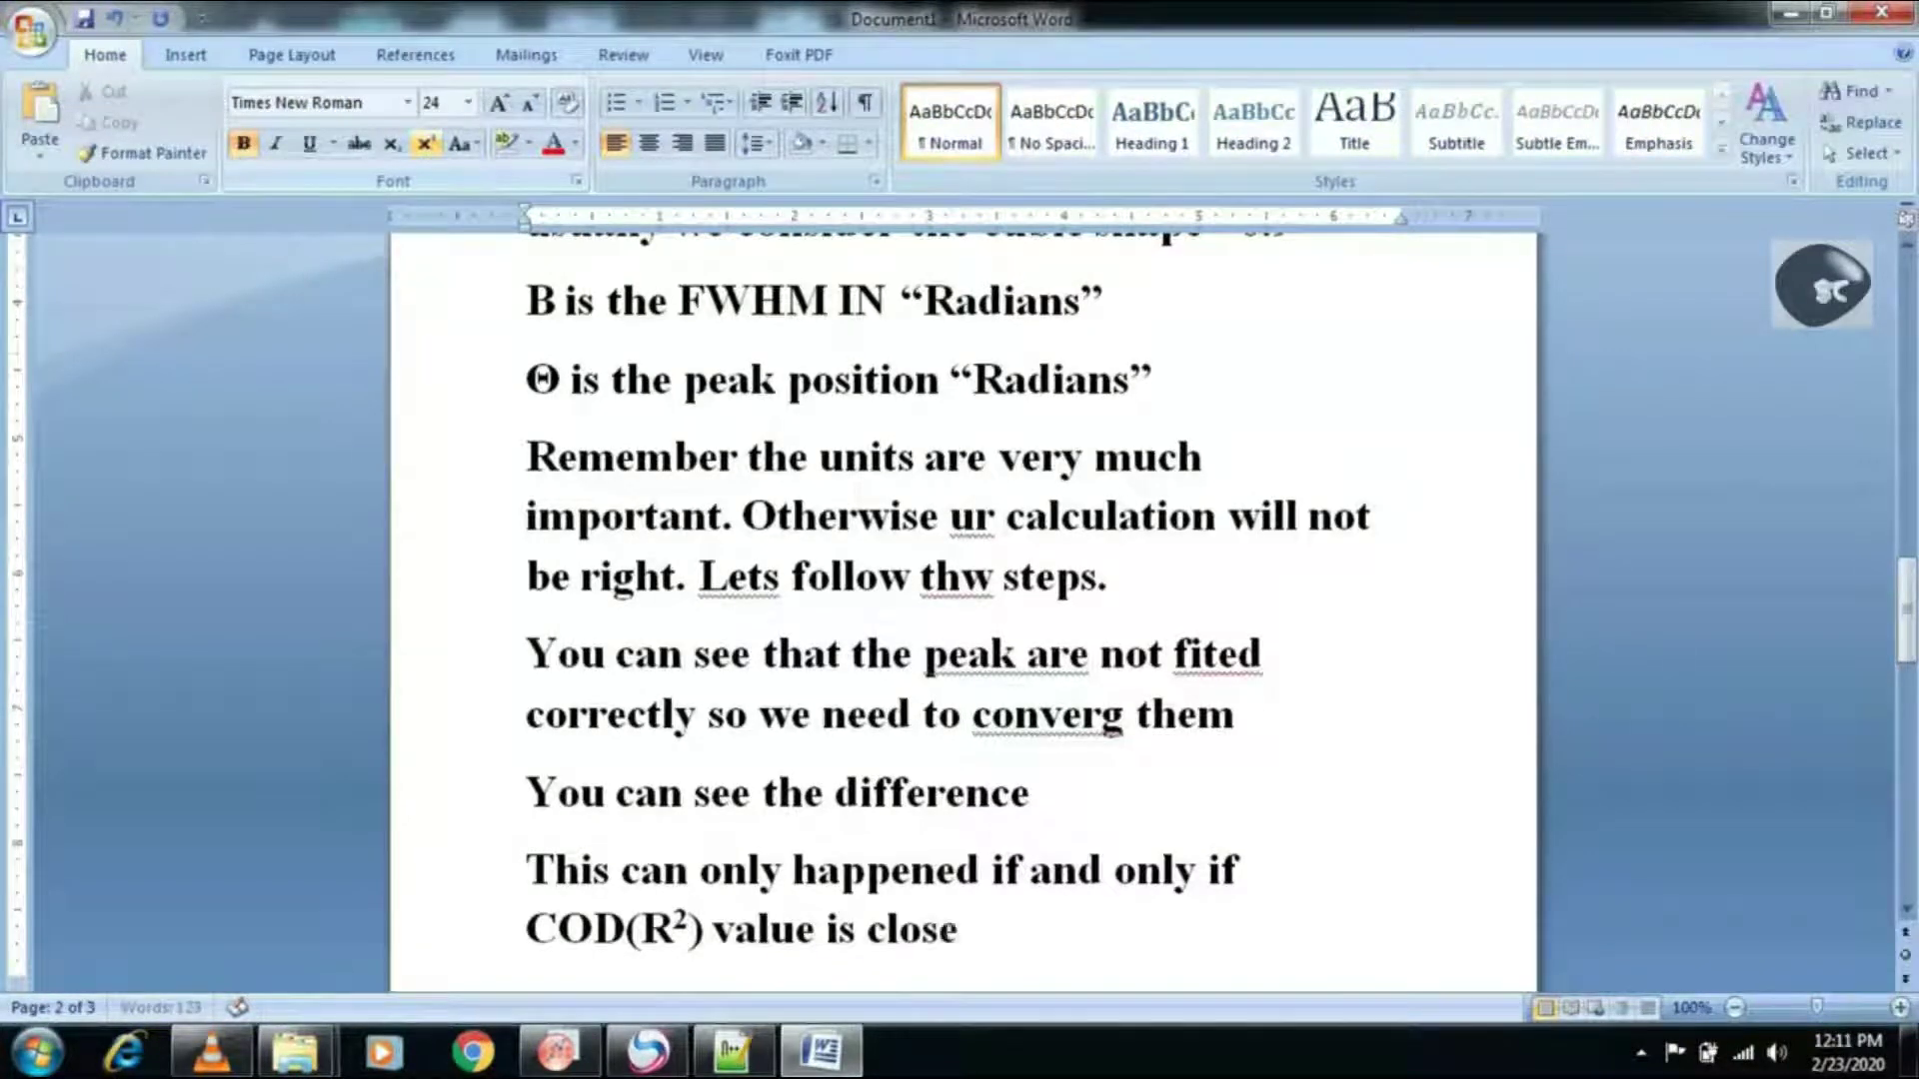
text( to 1.\)
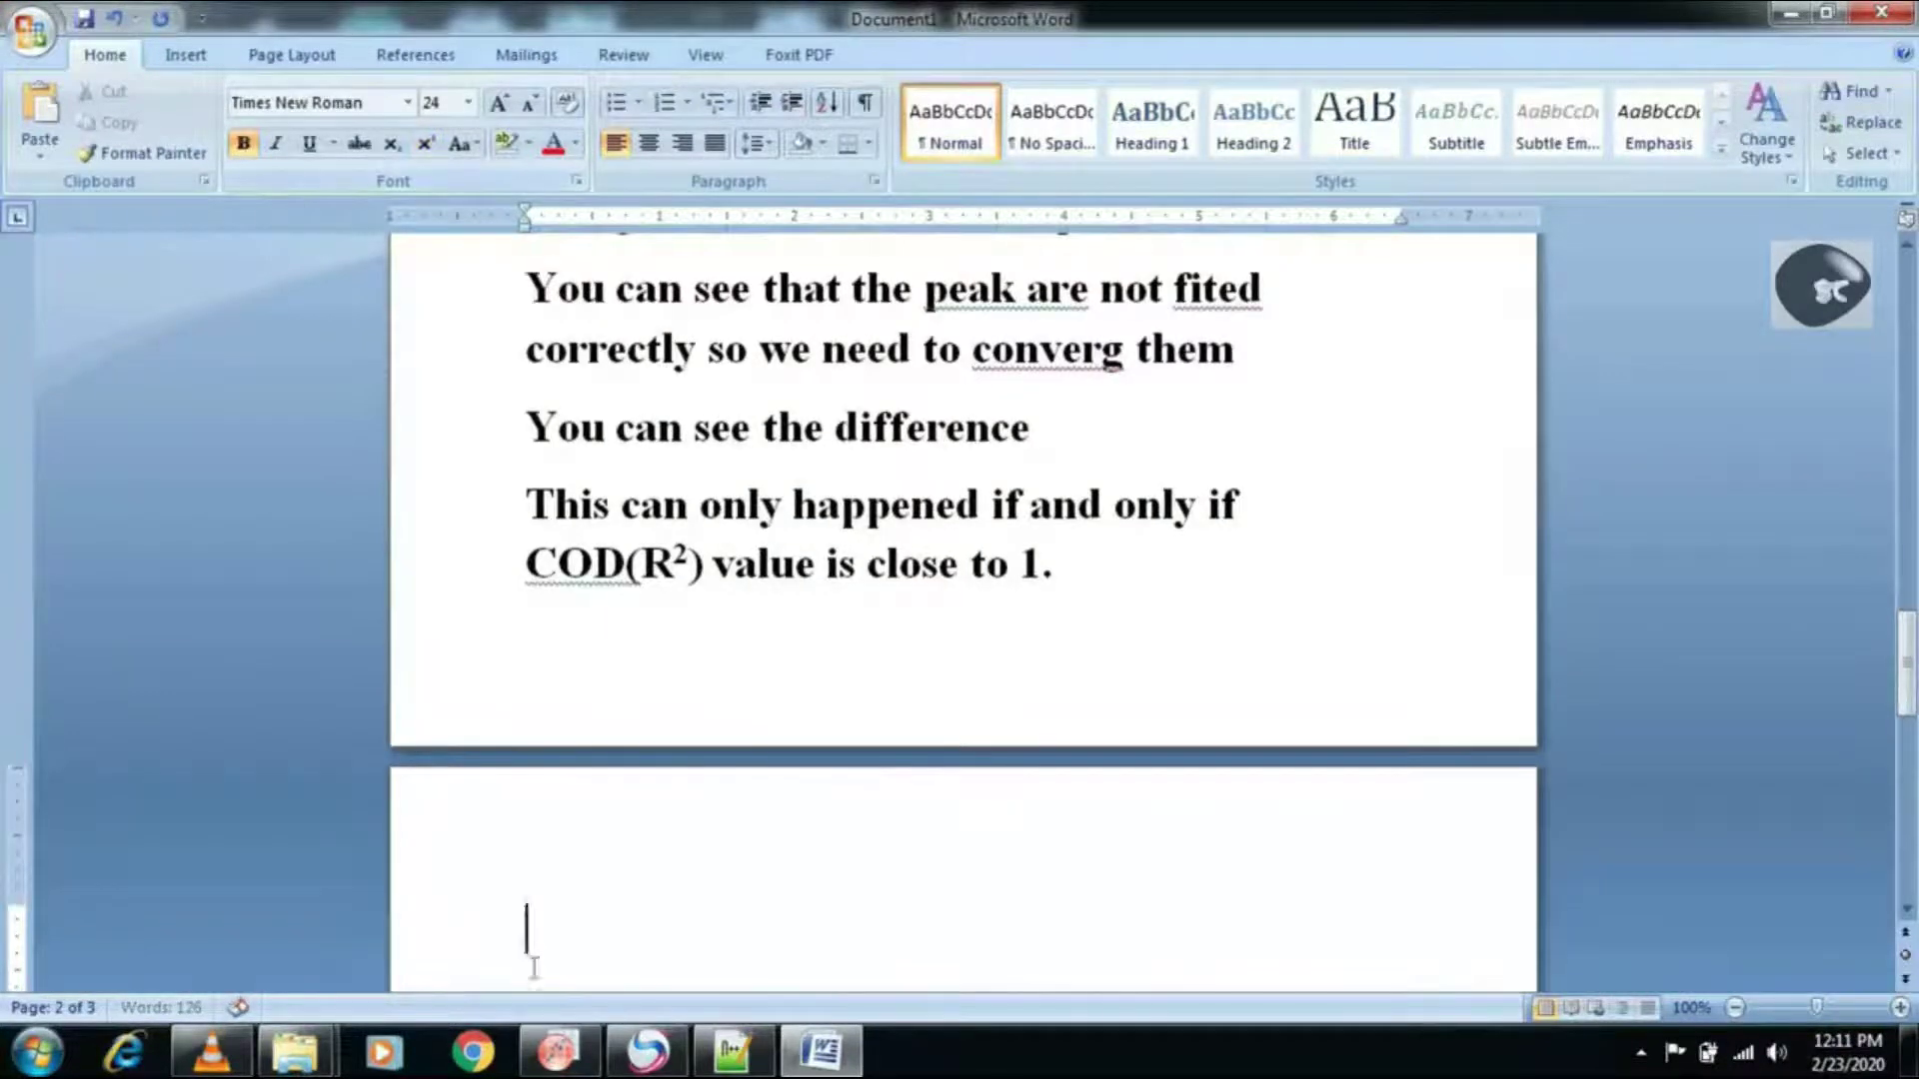
key(alt+Tab)
key(Return)
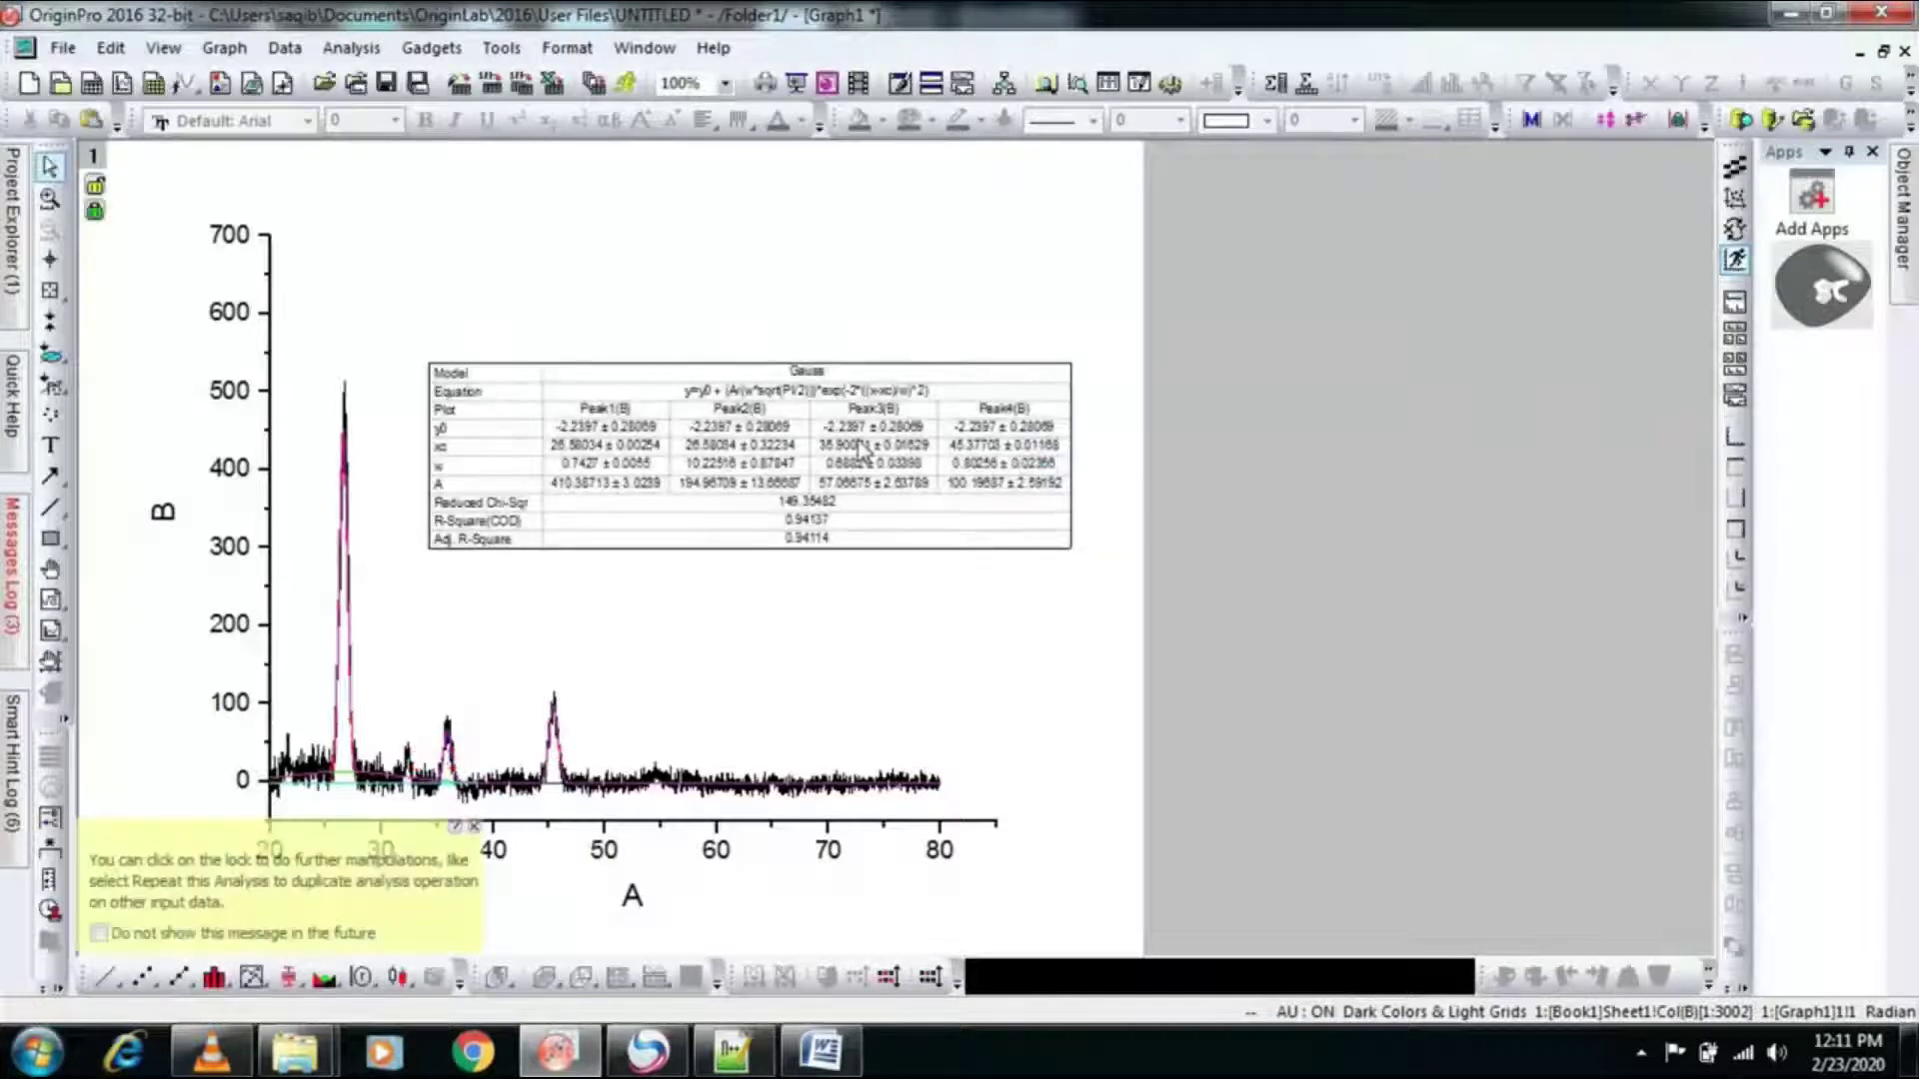
- Move the fit table right, zoom on the 26.6 peak, restore the full view, minimize the graph
drag(1067, 412, 1578, 342)
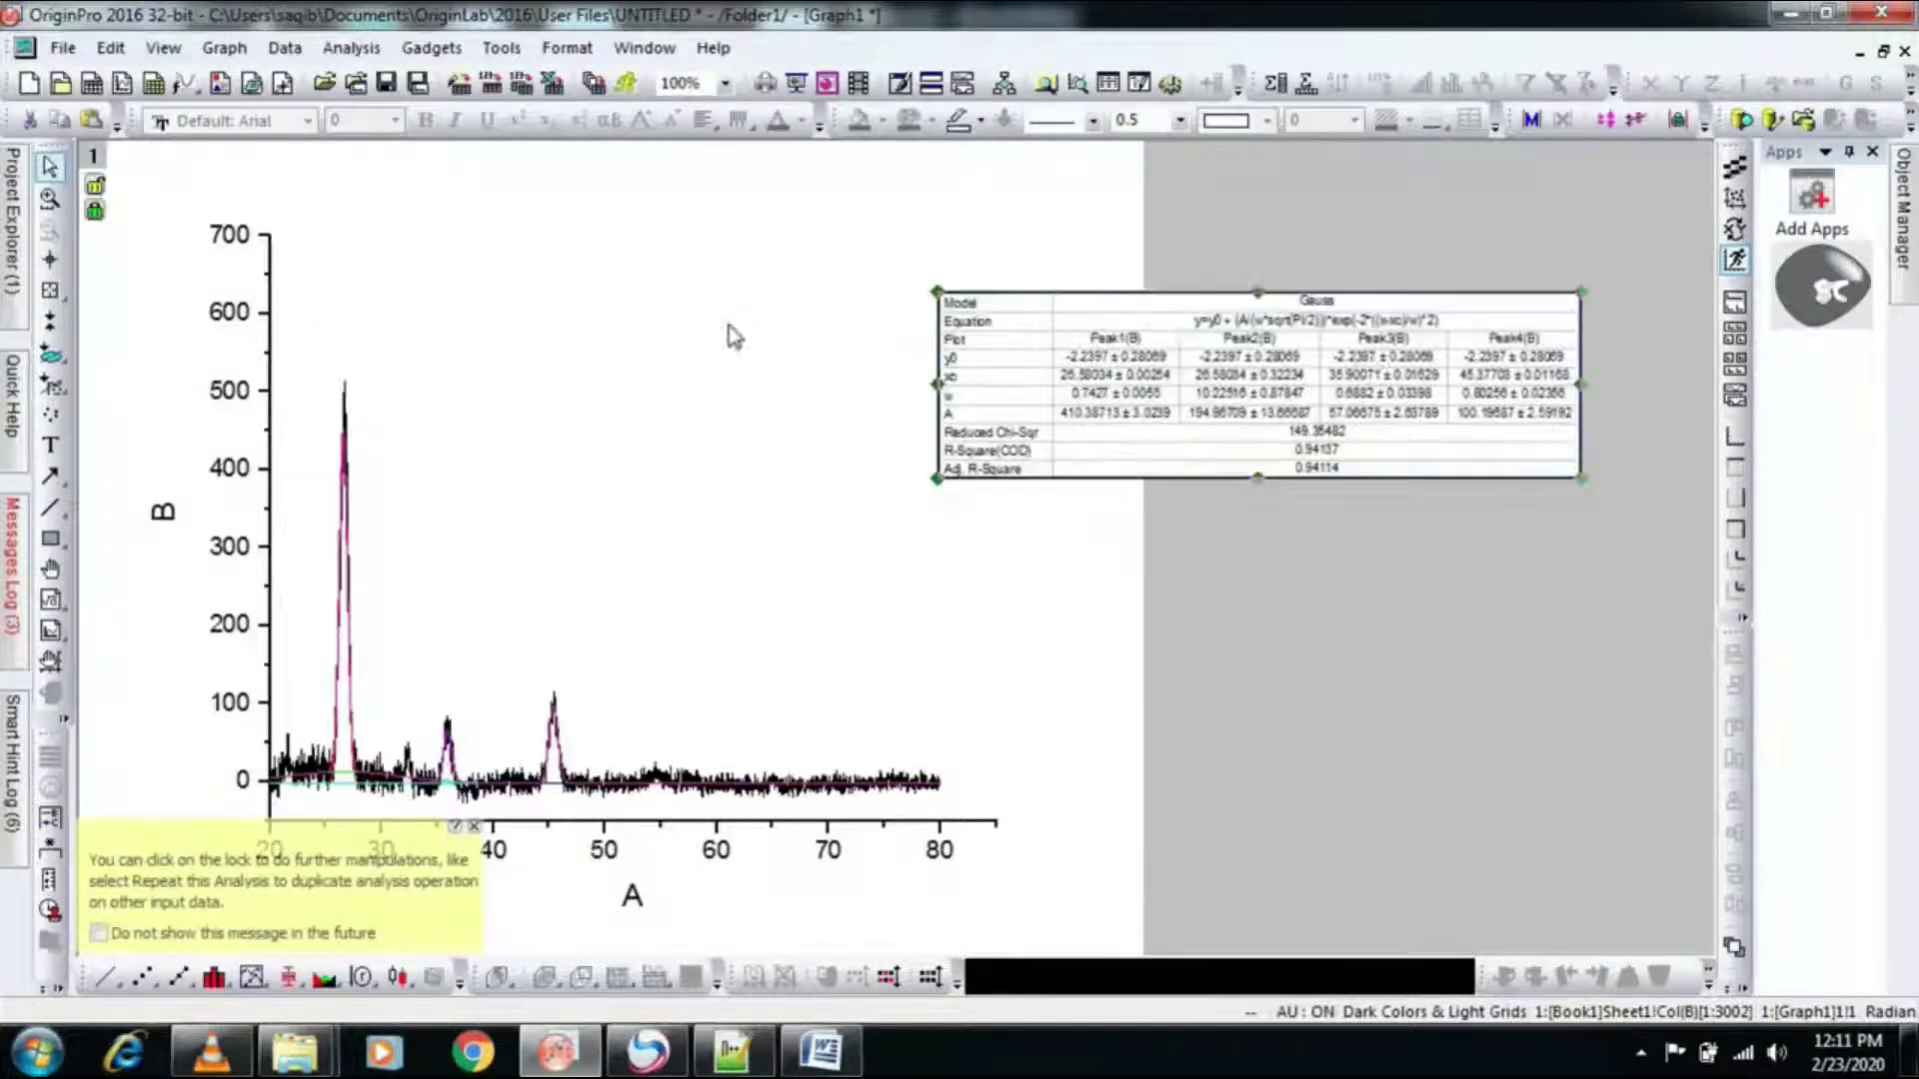
click(50, 200)
drag(300, 320, 437, 808)
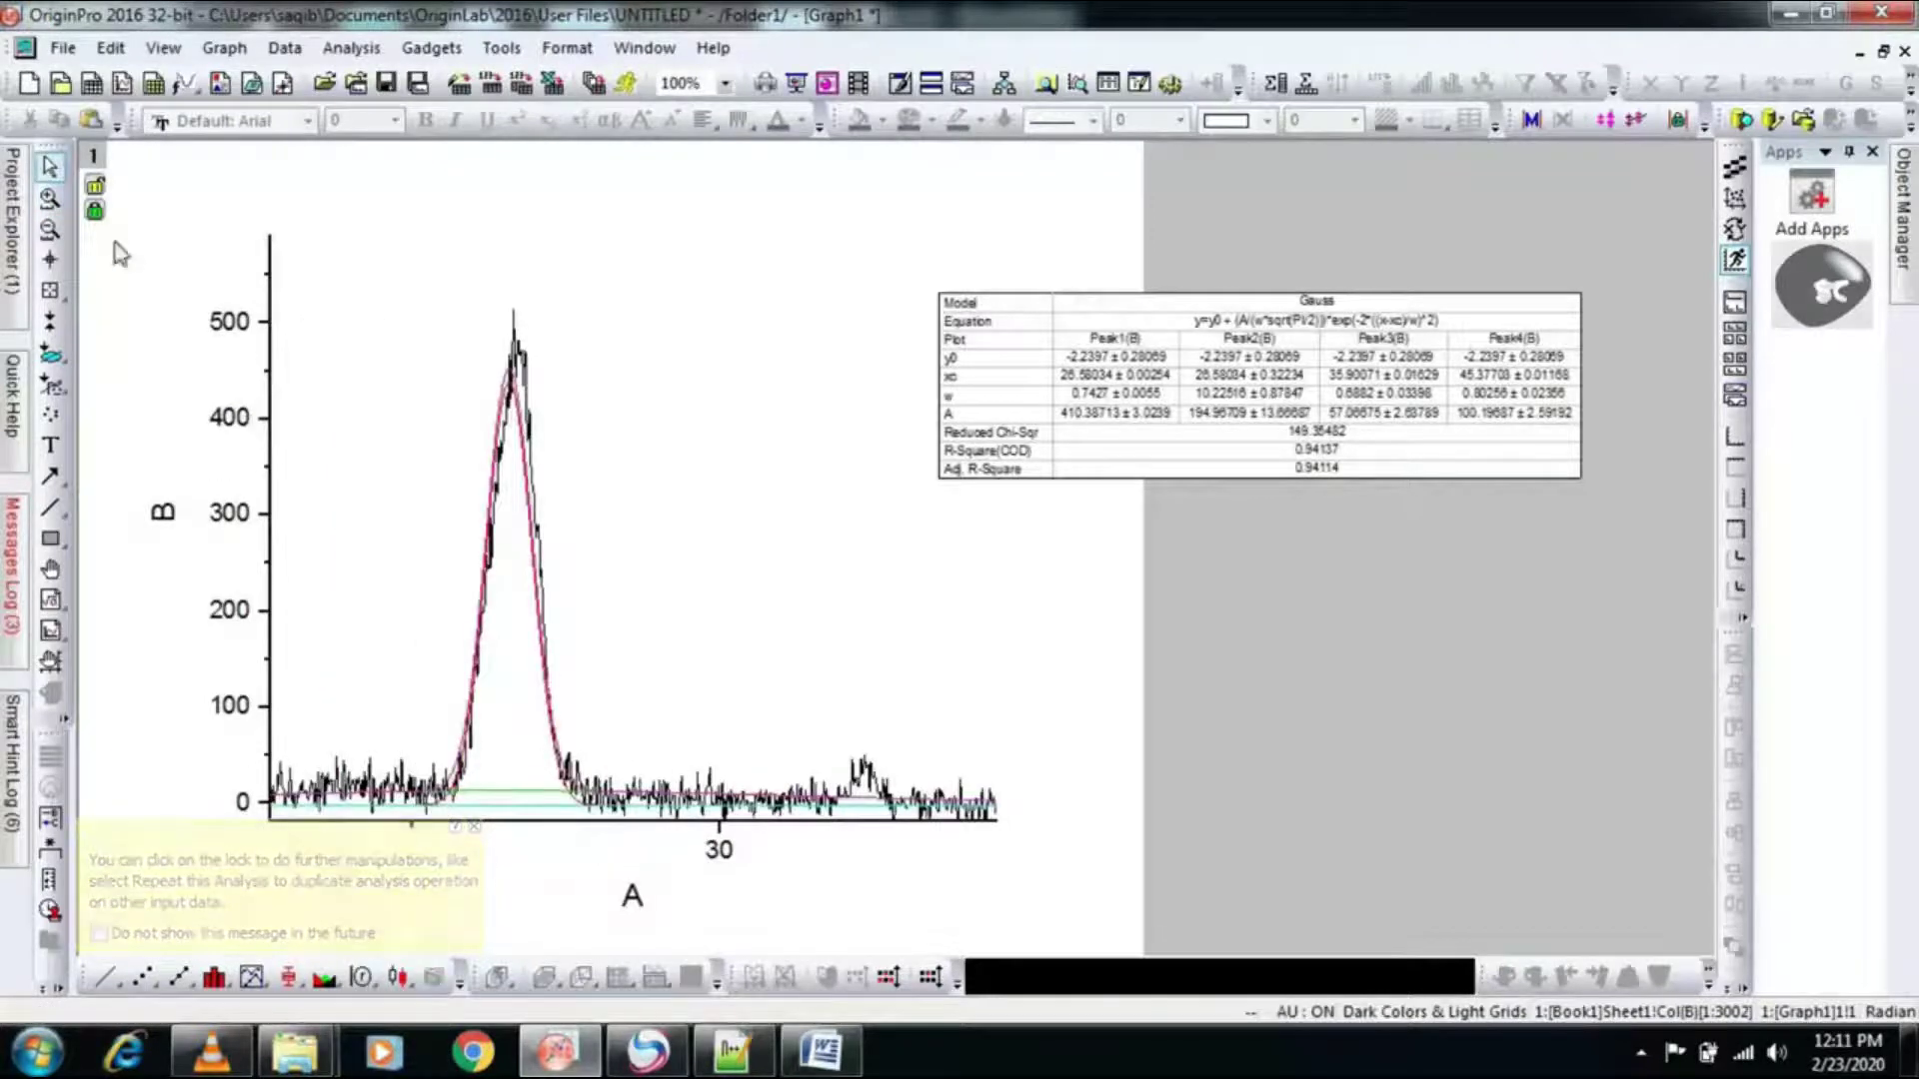
click(51, 231)
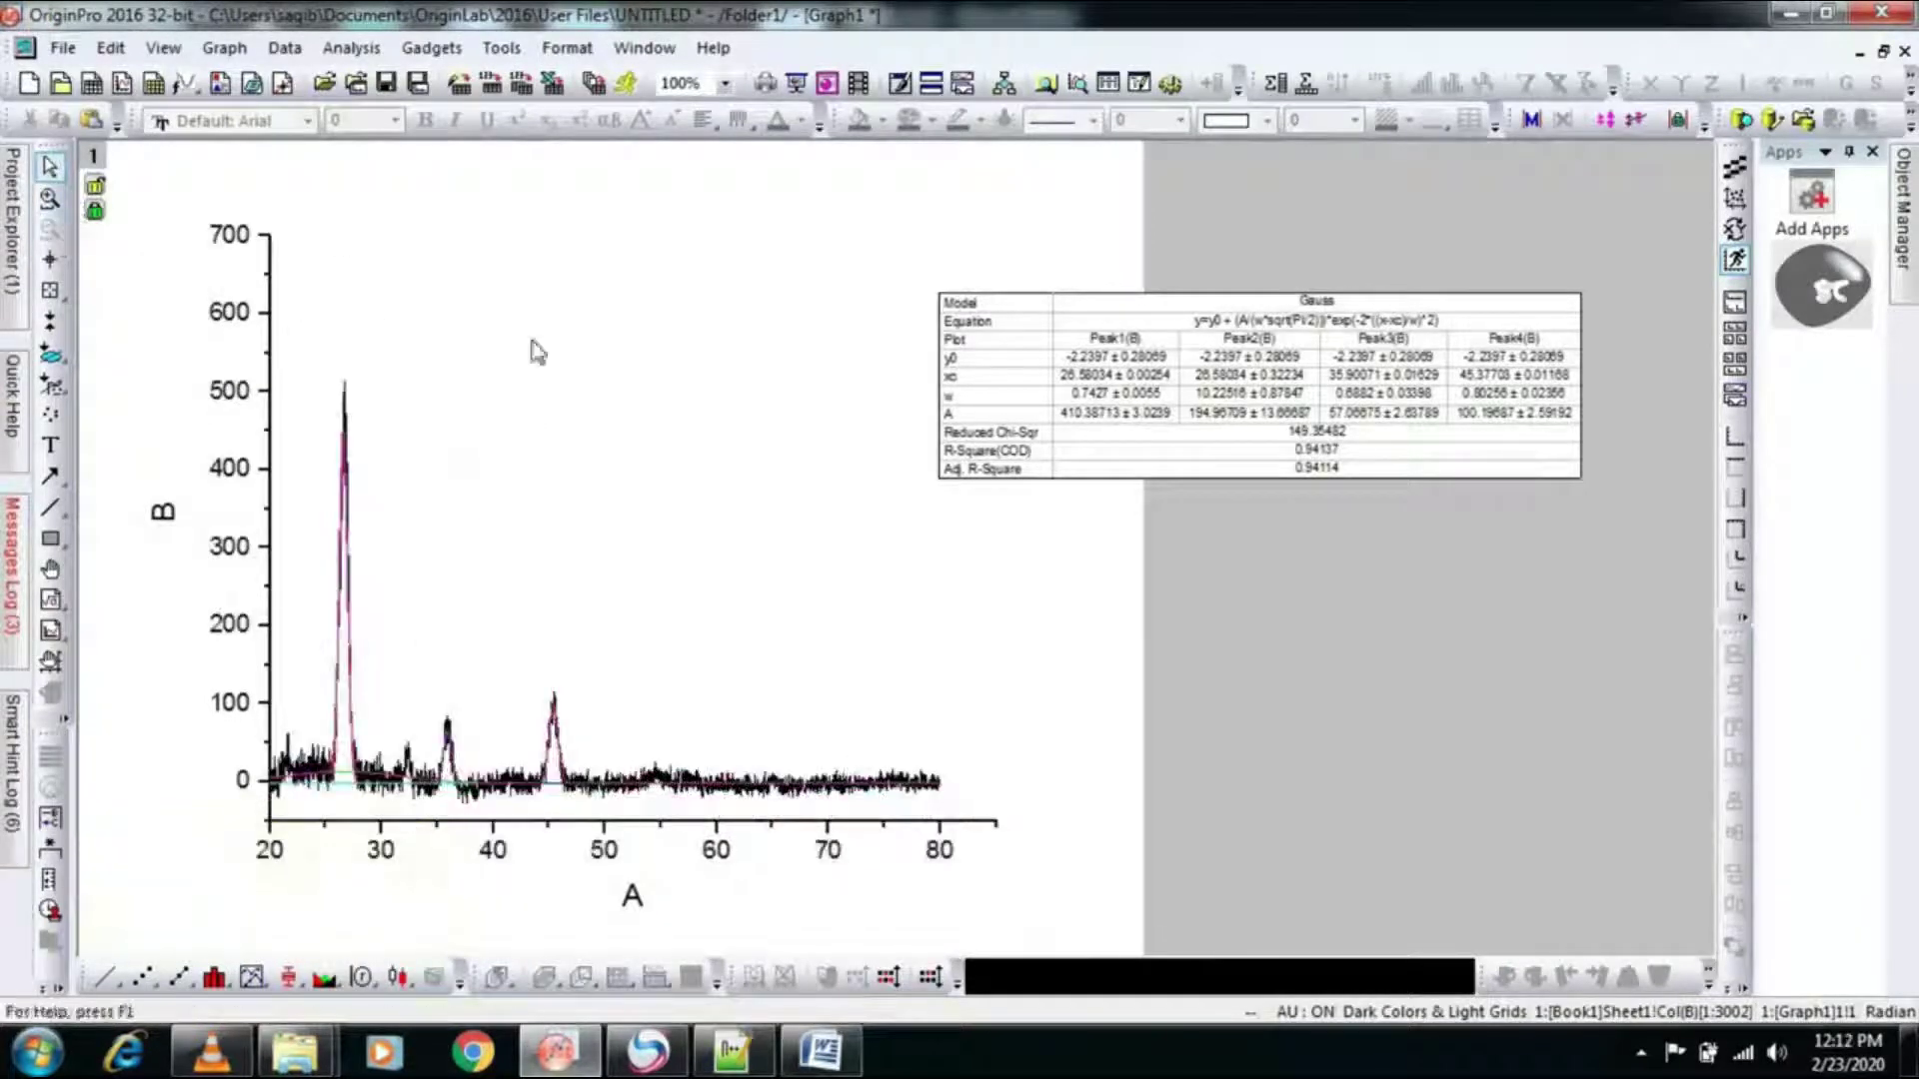
click(1859, 51)
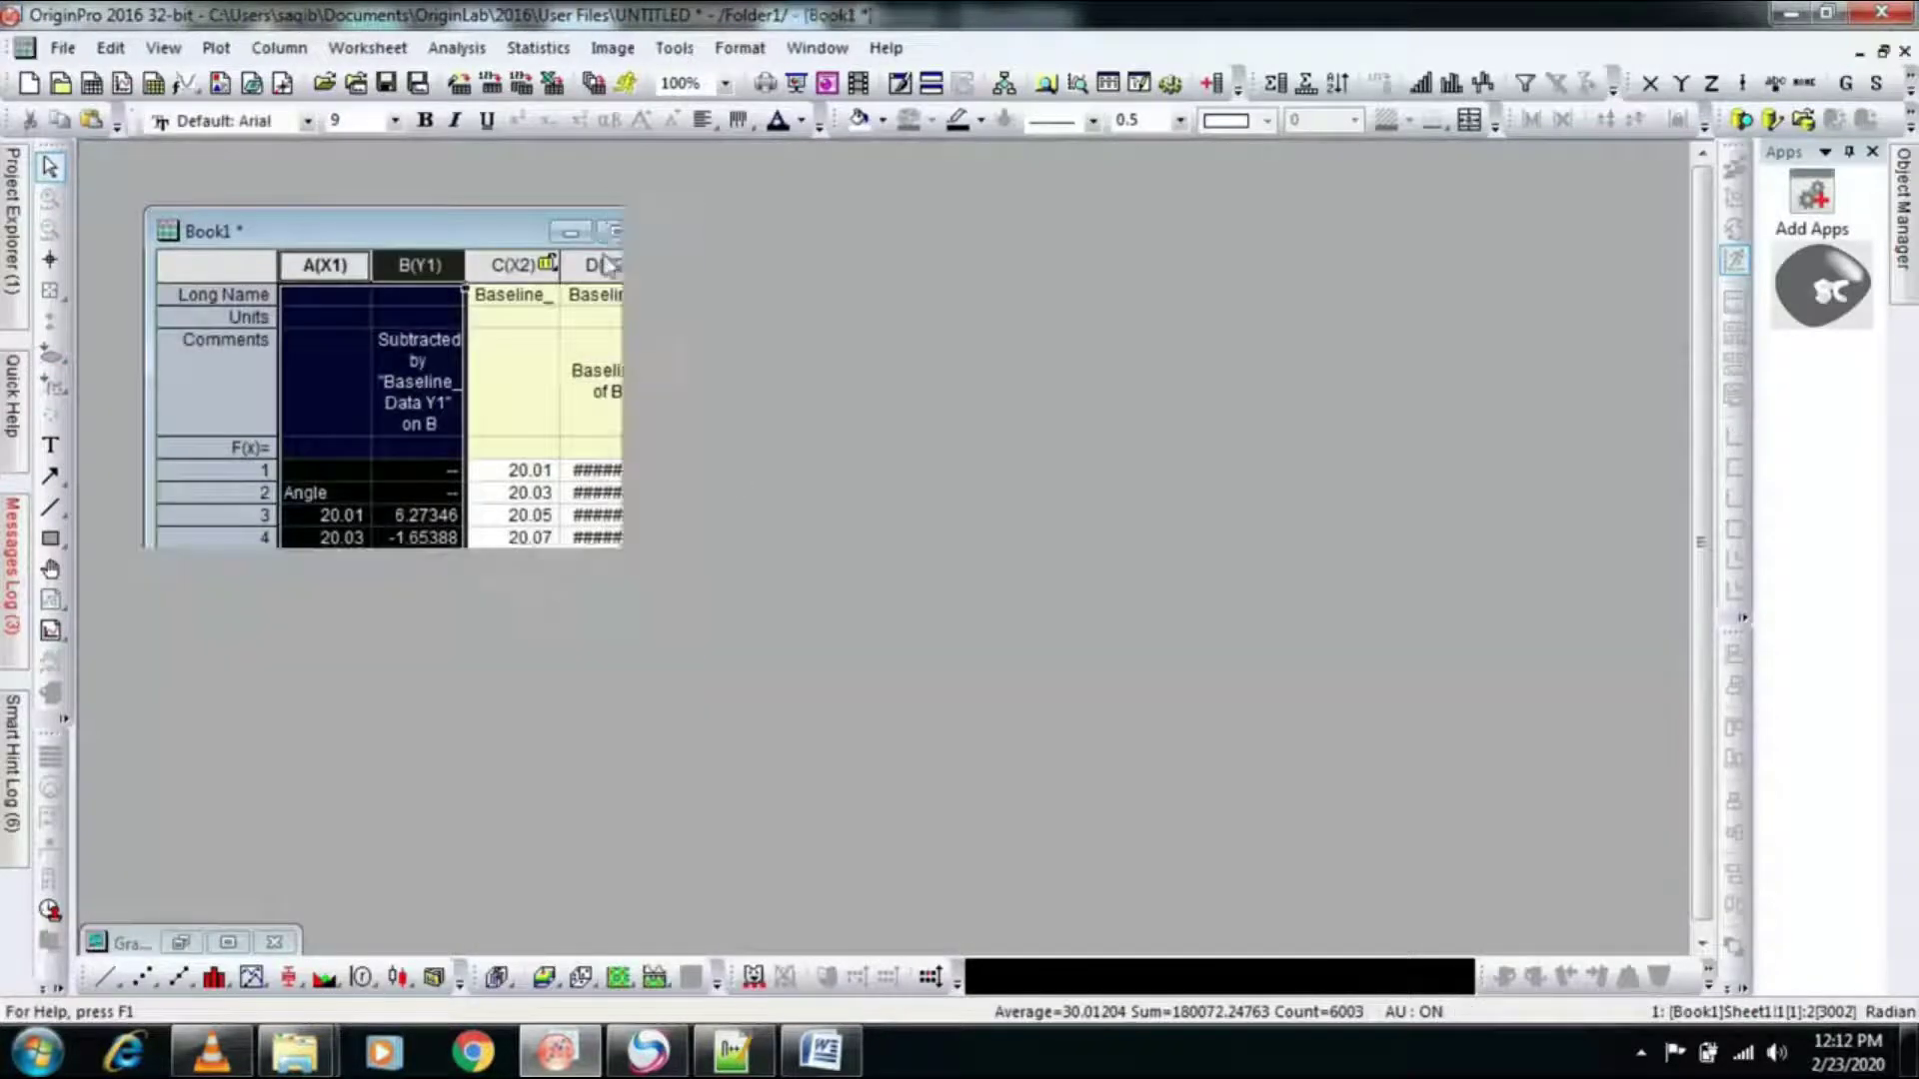
- Copy the four xc peak positions from the nlfitpeaks1 Summary table in Book1
click(614, 231)
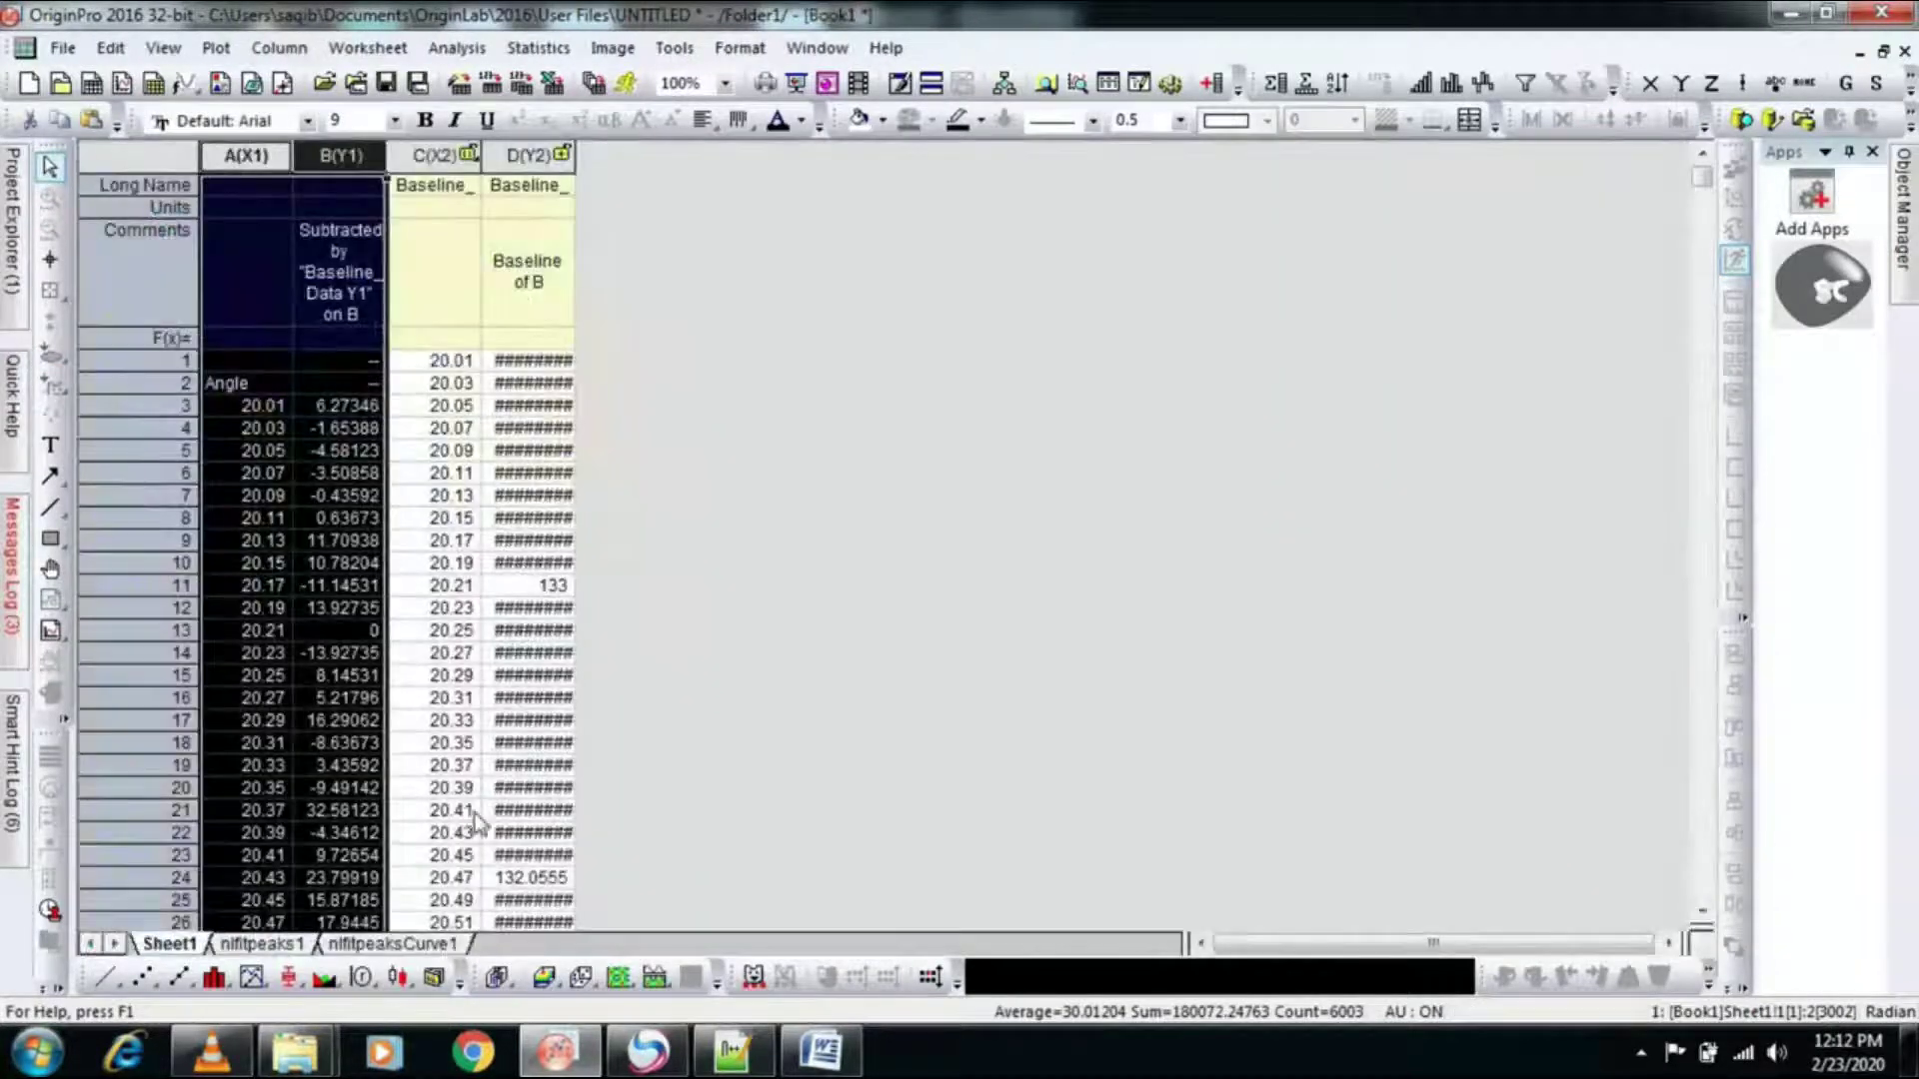
click(278, 945)
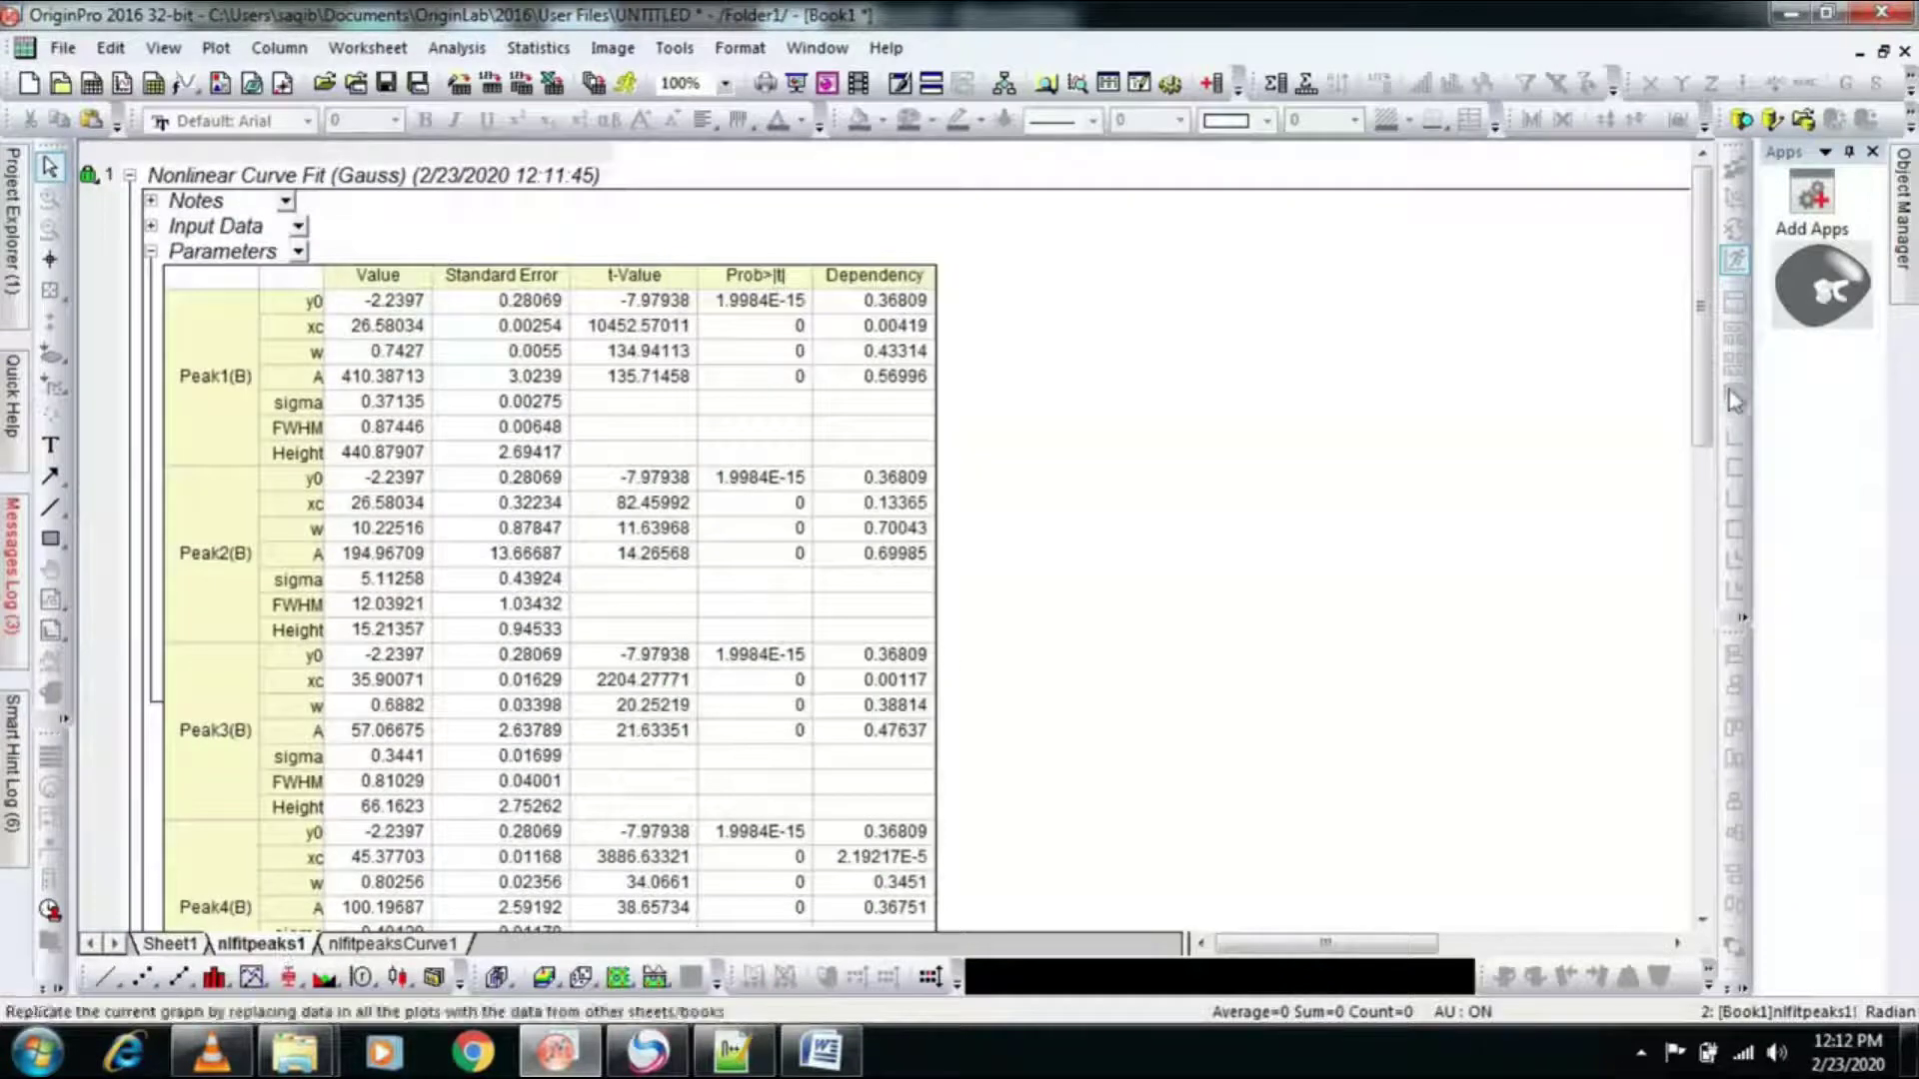
drag(1704, 388, 1715, 865)
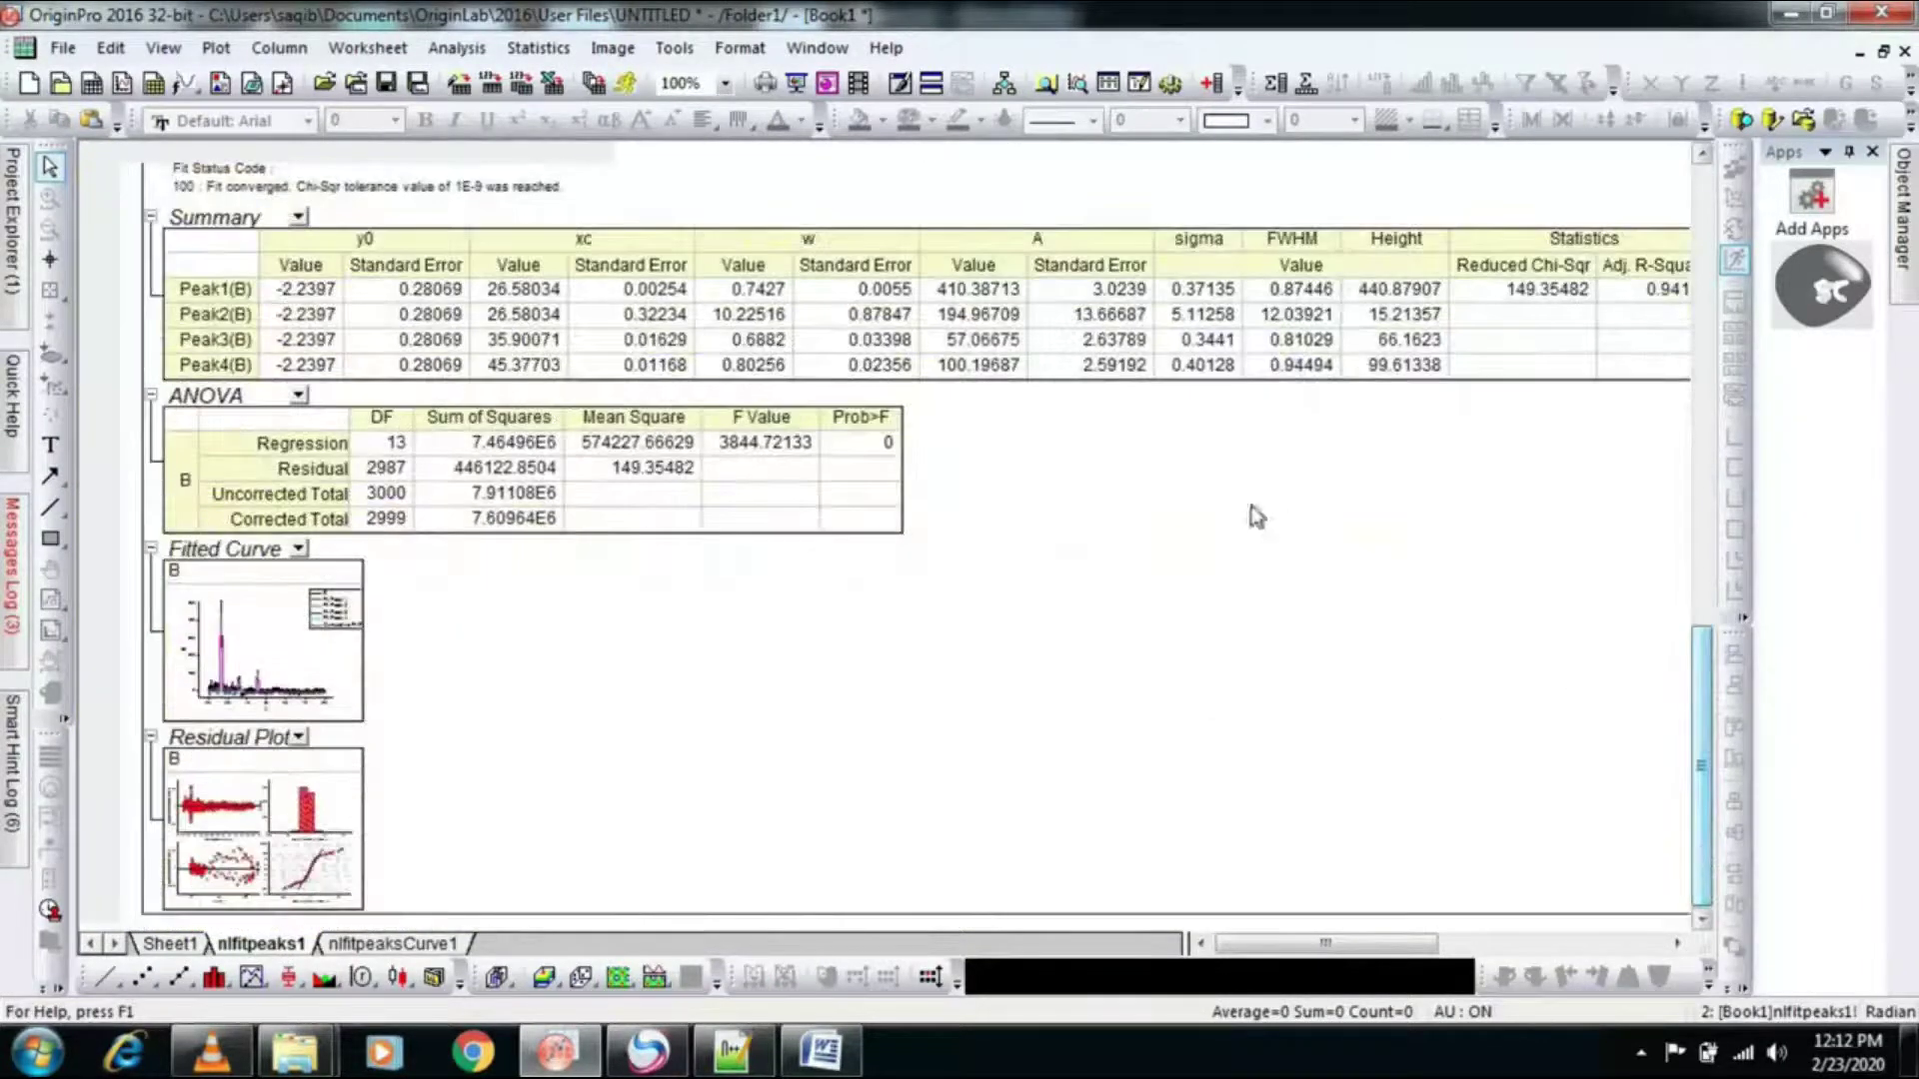
drag(534, 292, 538, 366)
right_click(527, 316)
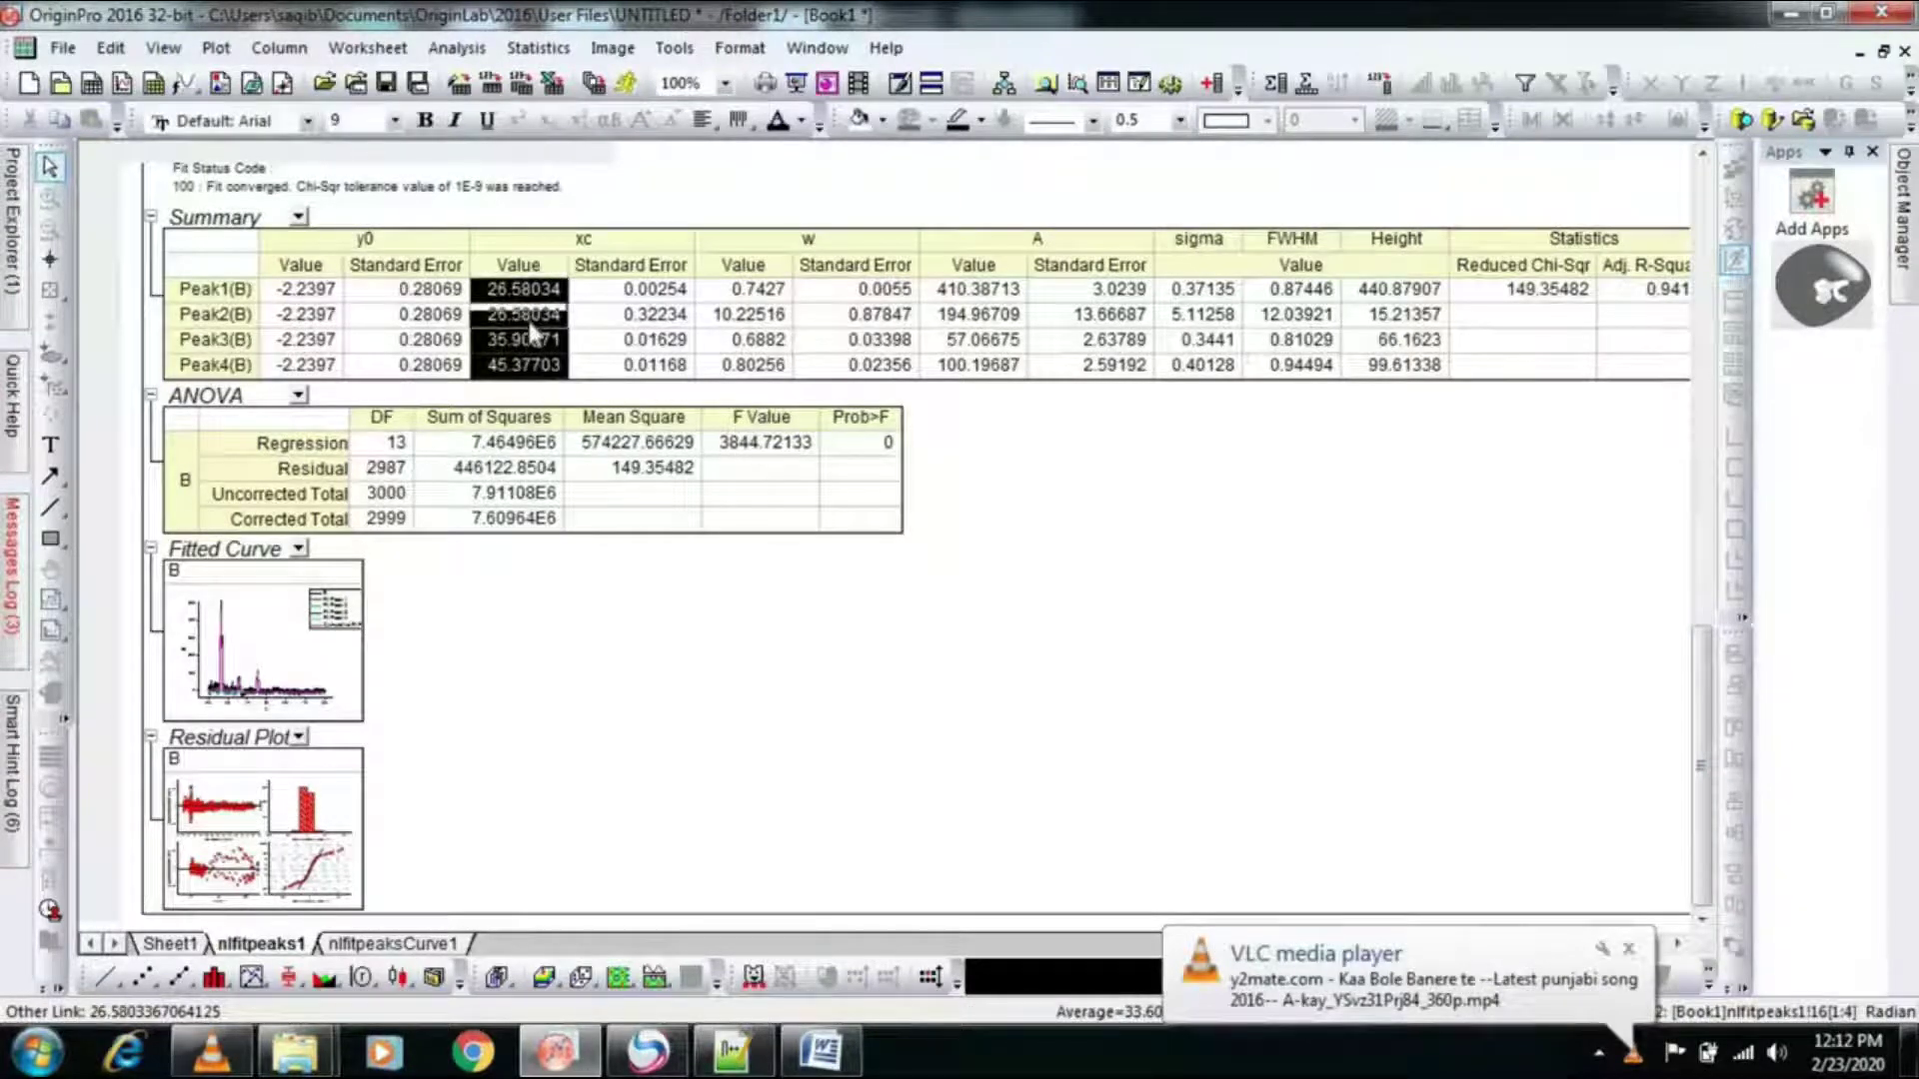
click(556, 233)
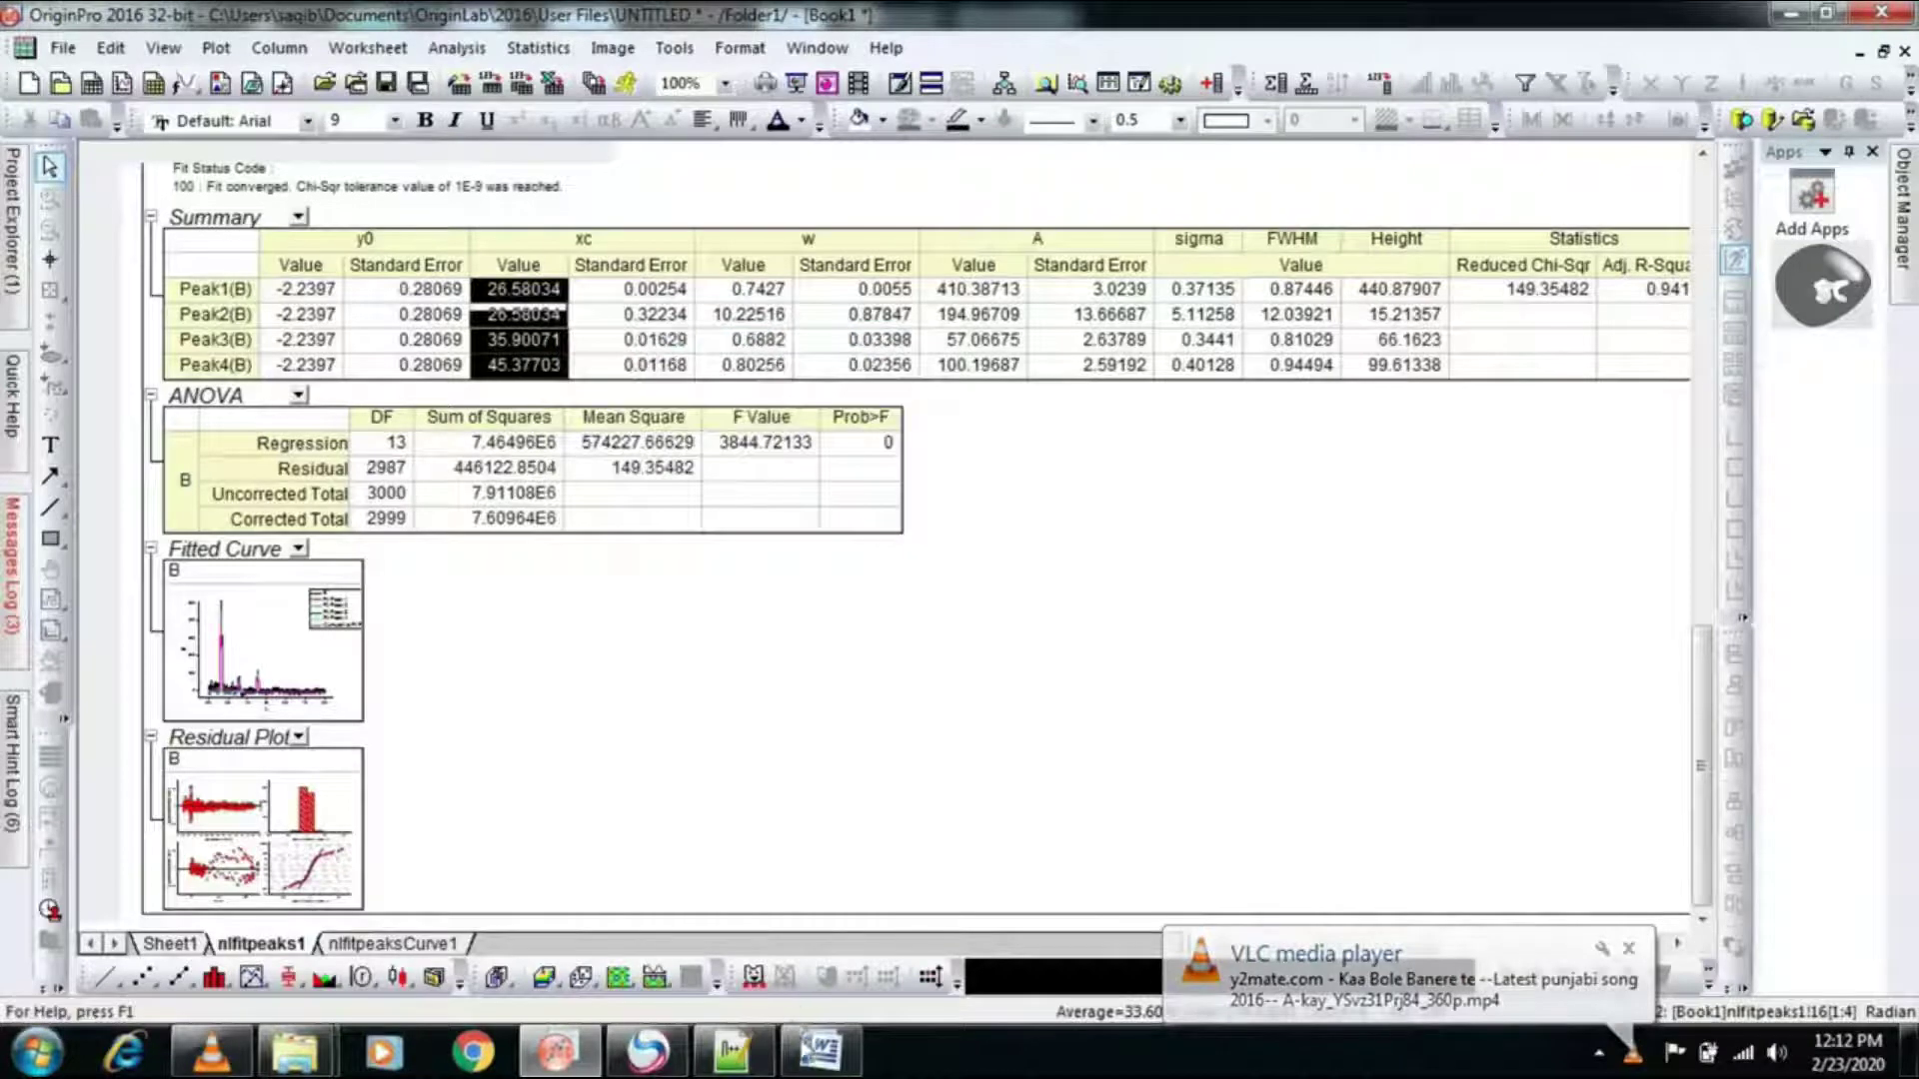
click(62, 1051)
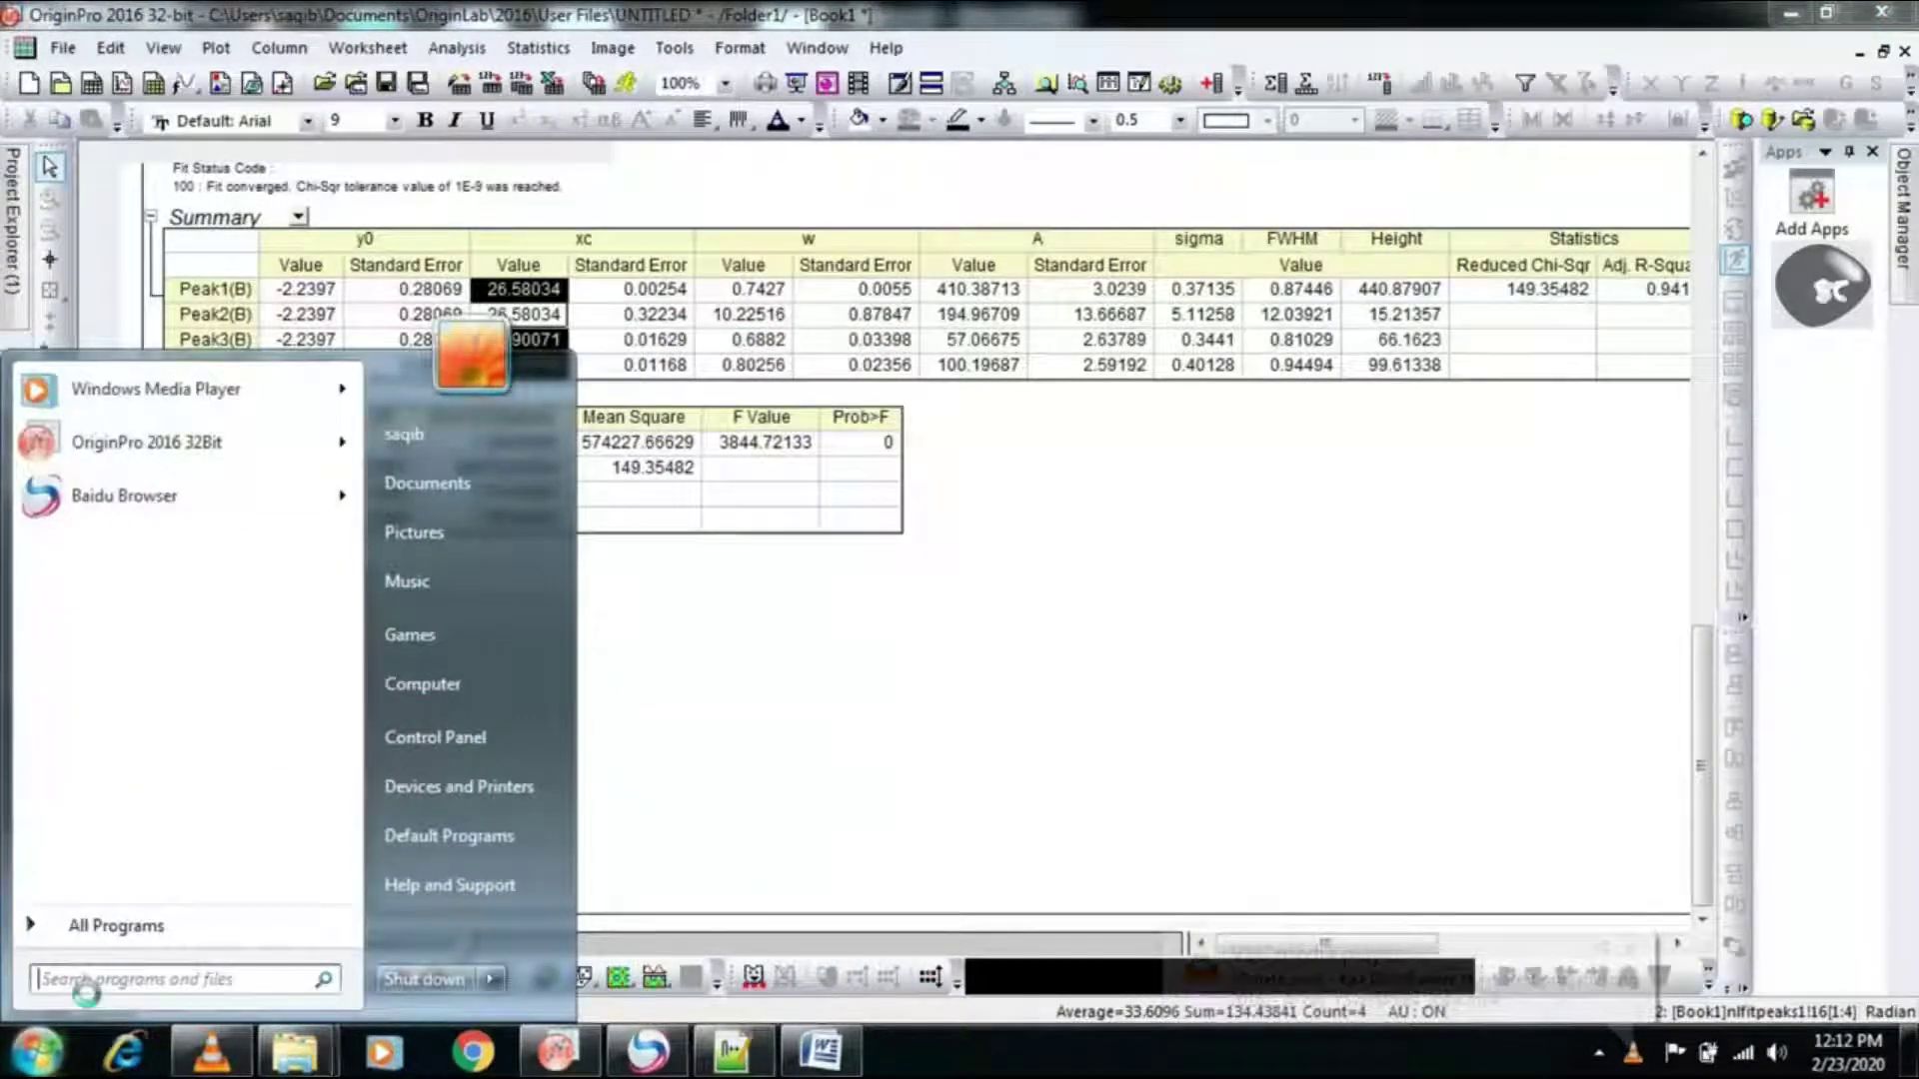
- Launch Excel and add the Word line 'will use the excel for calculation.'
text(excel)
click(150, 432)
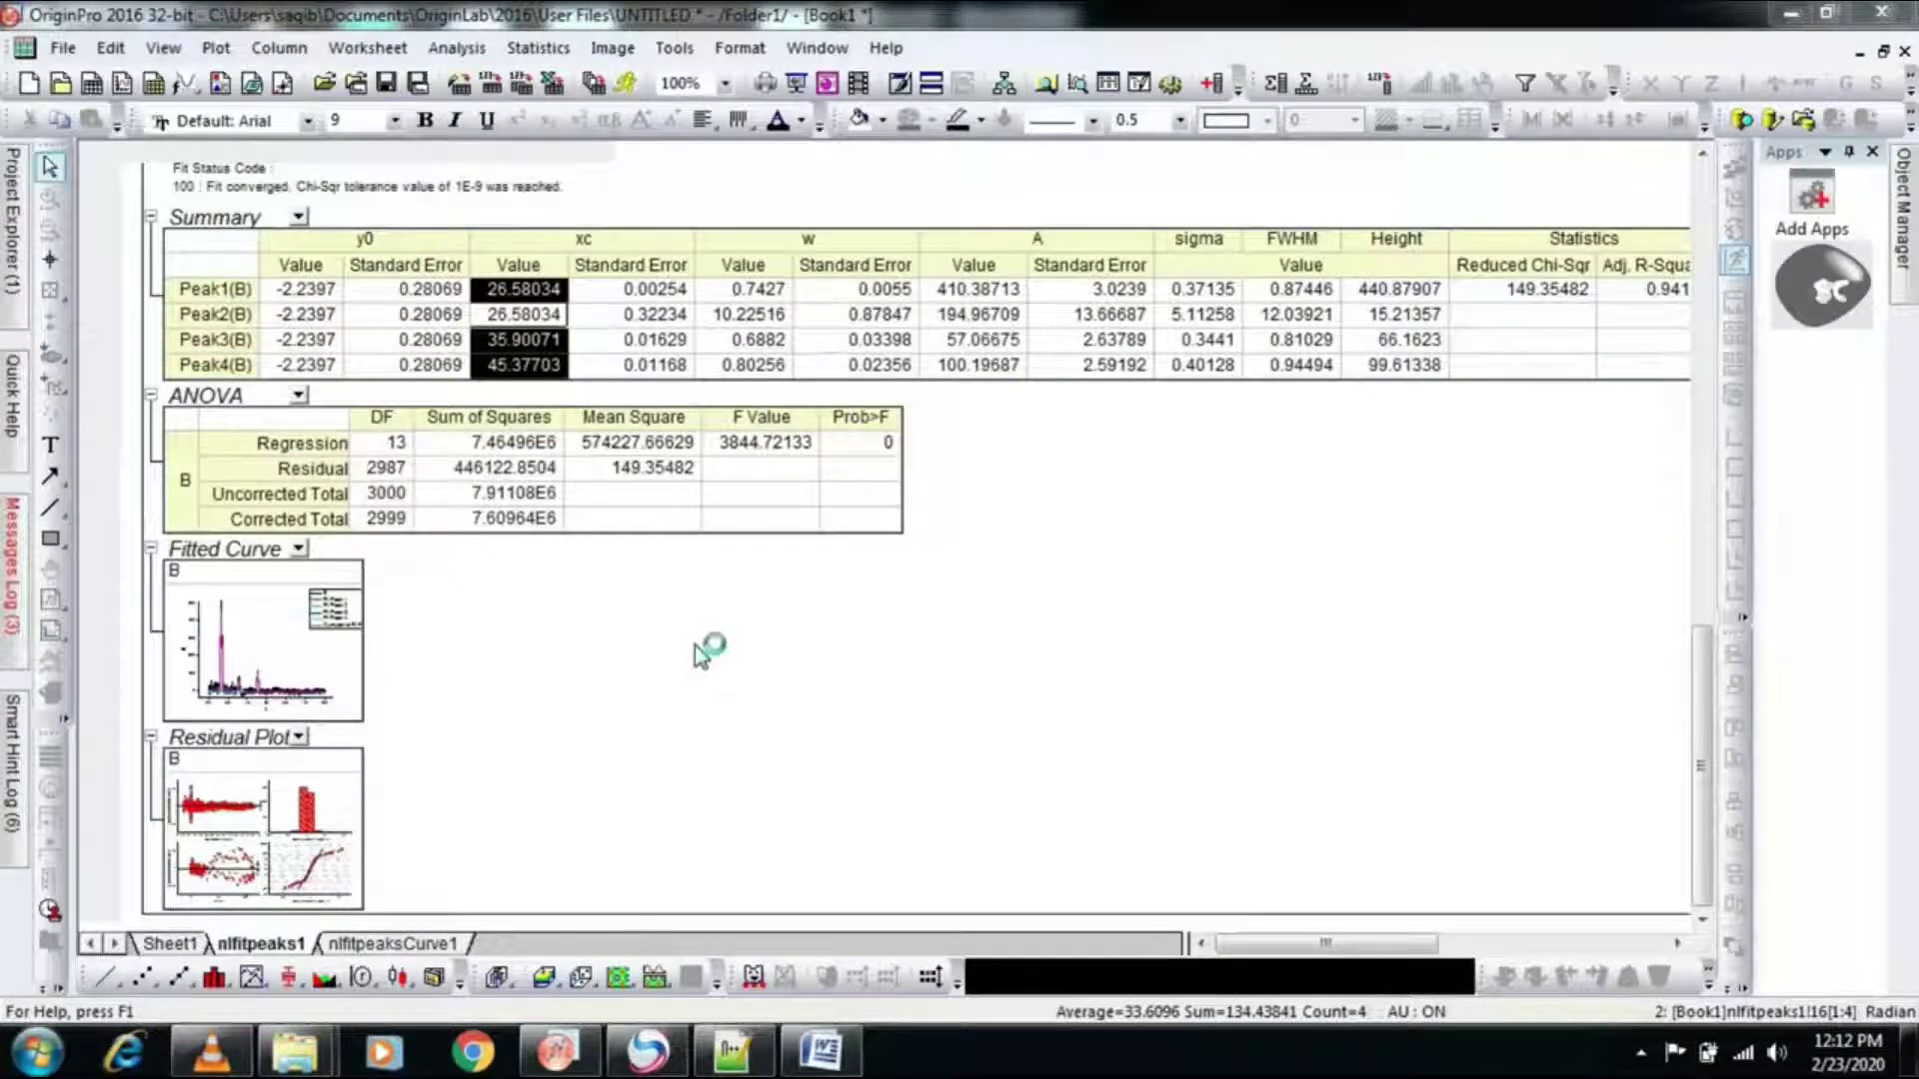
click(827, 1055)
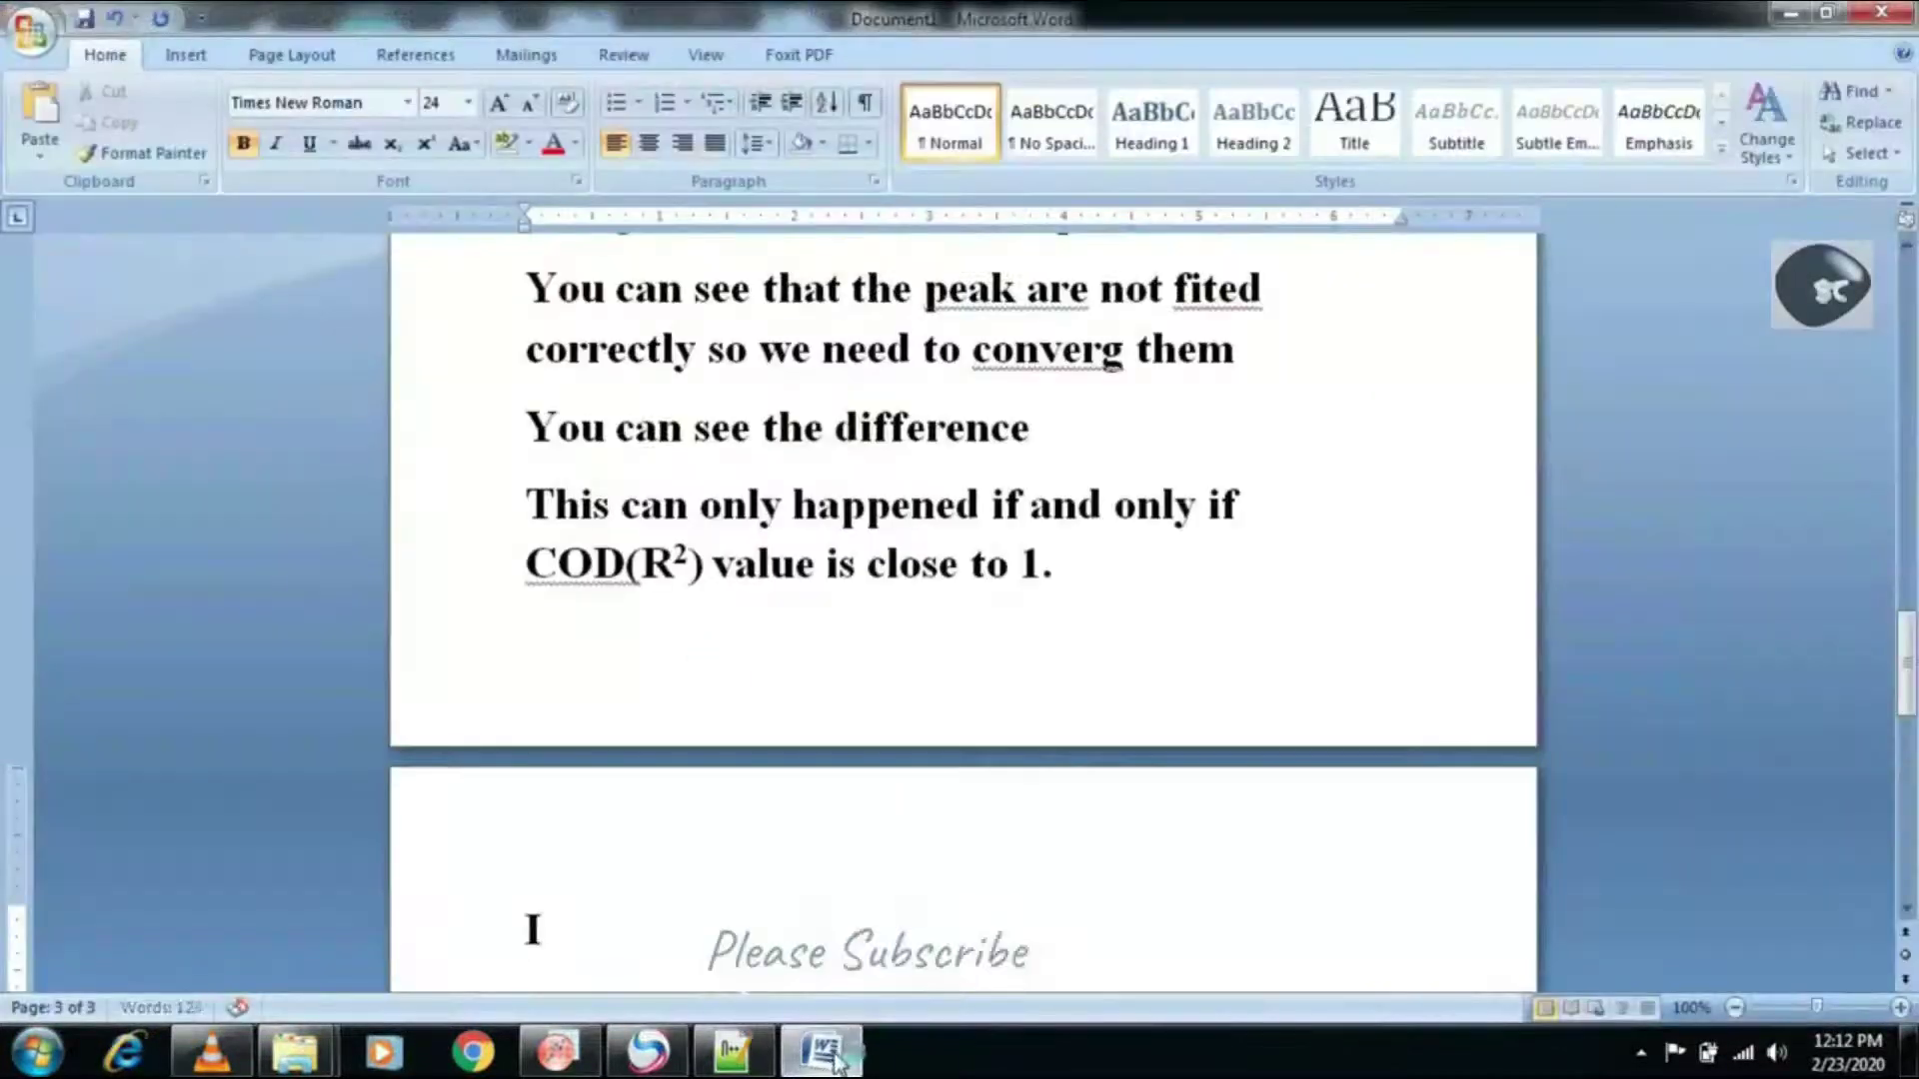
text(will use the excel for calculation.)
key(Return)
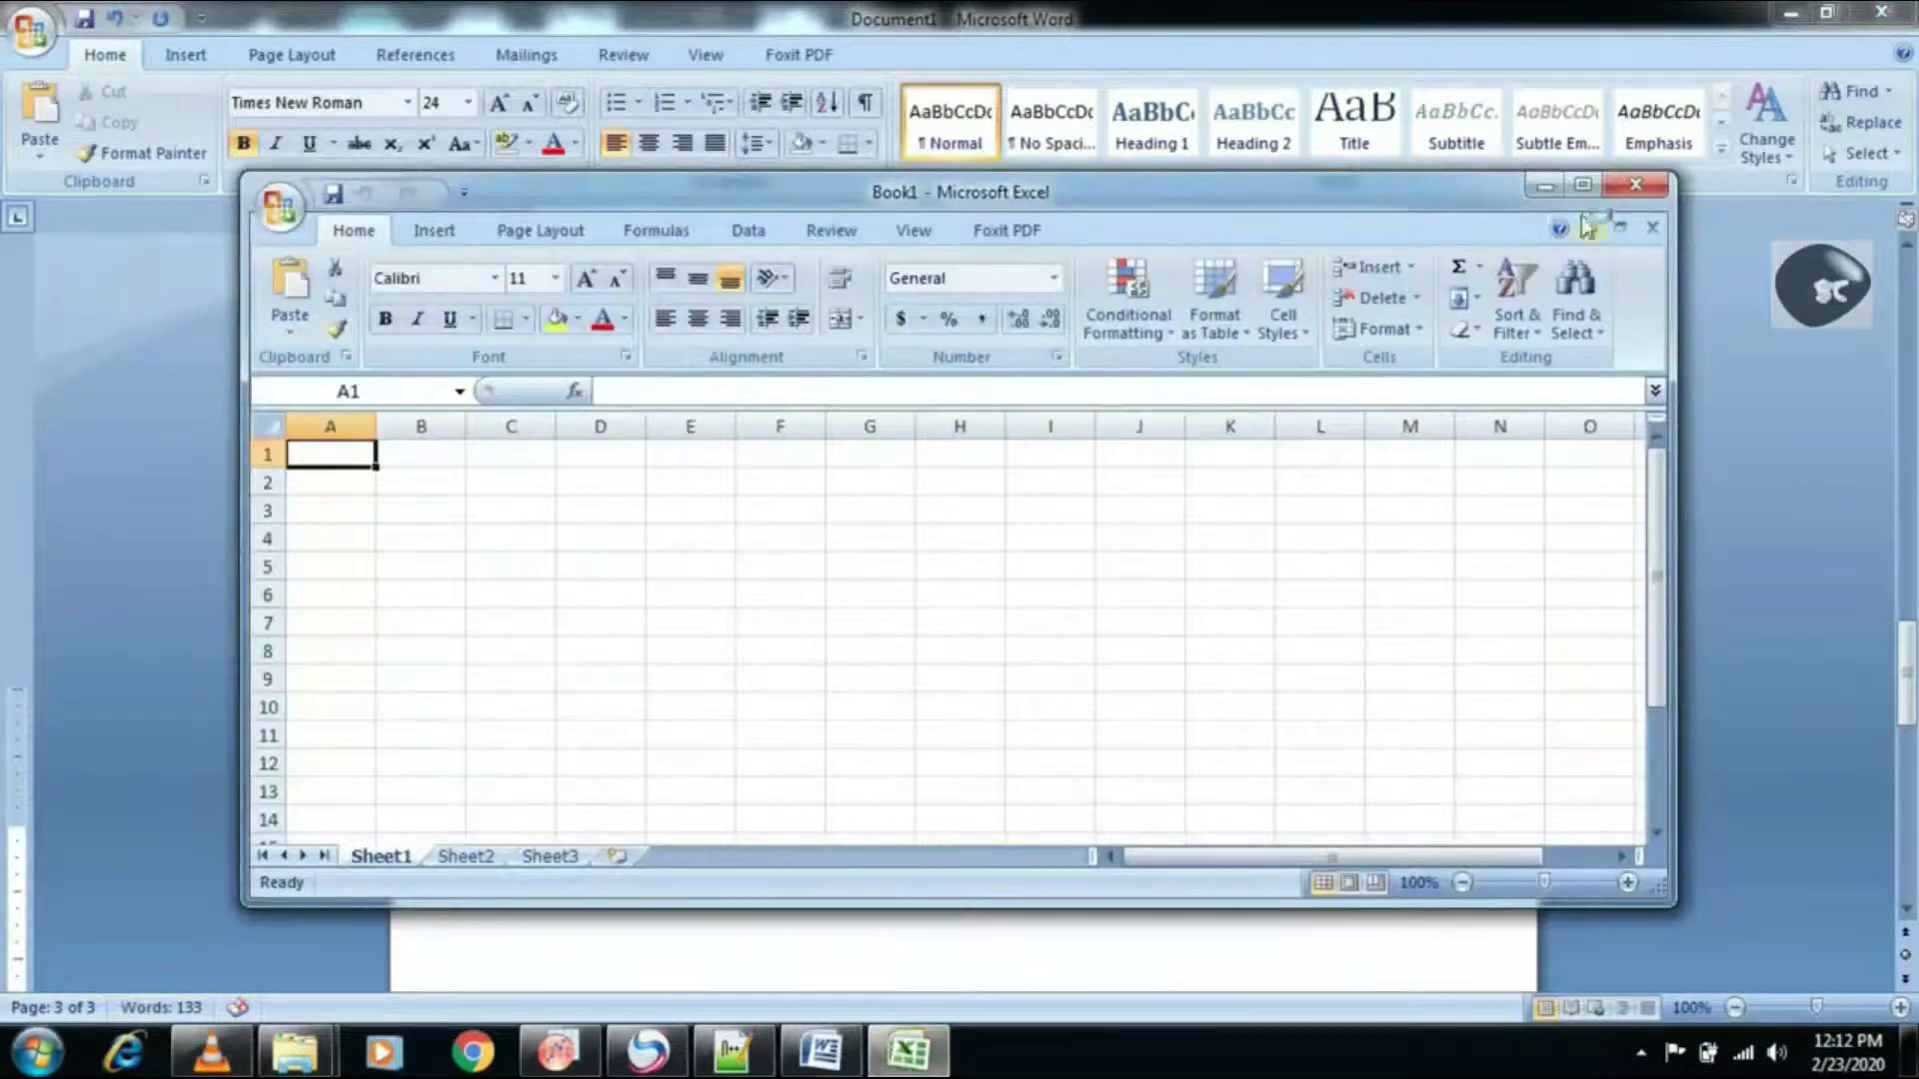
- Head E8 '2-theta' and paste the four peak positions into E9:E12
click(1582, 184)
click(433, 470)
text(2-theta)
click(523, 483)
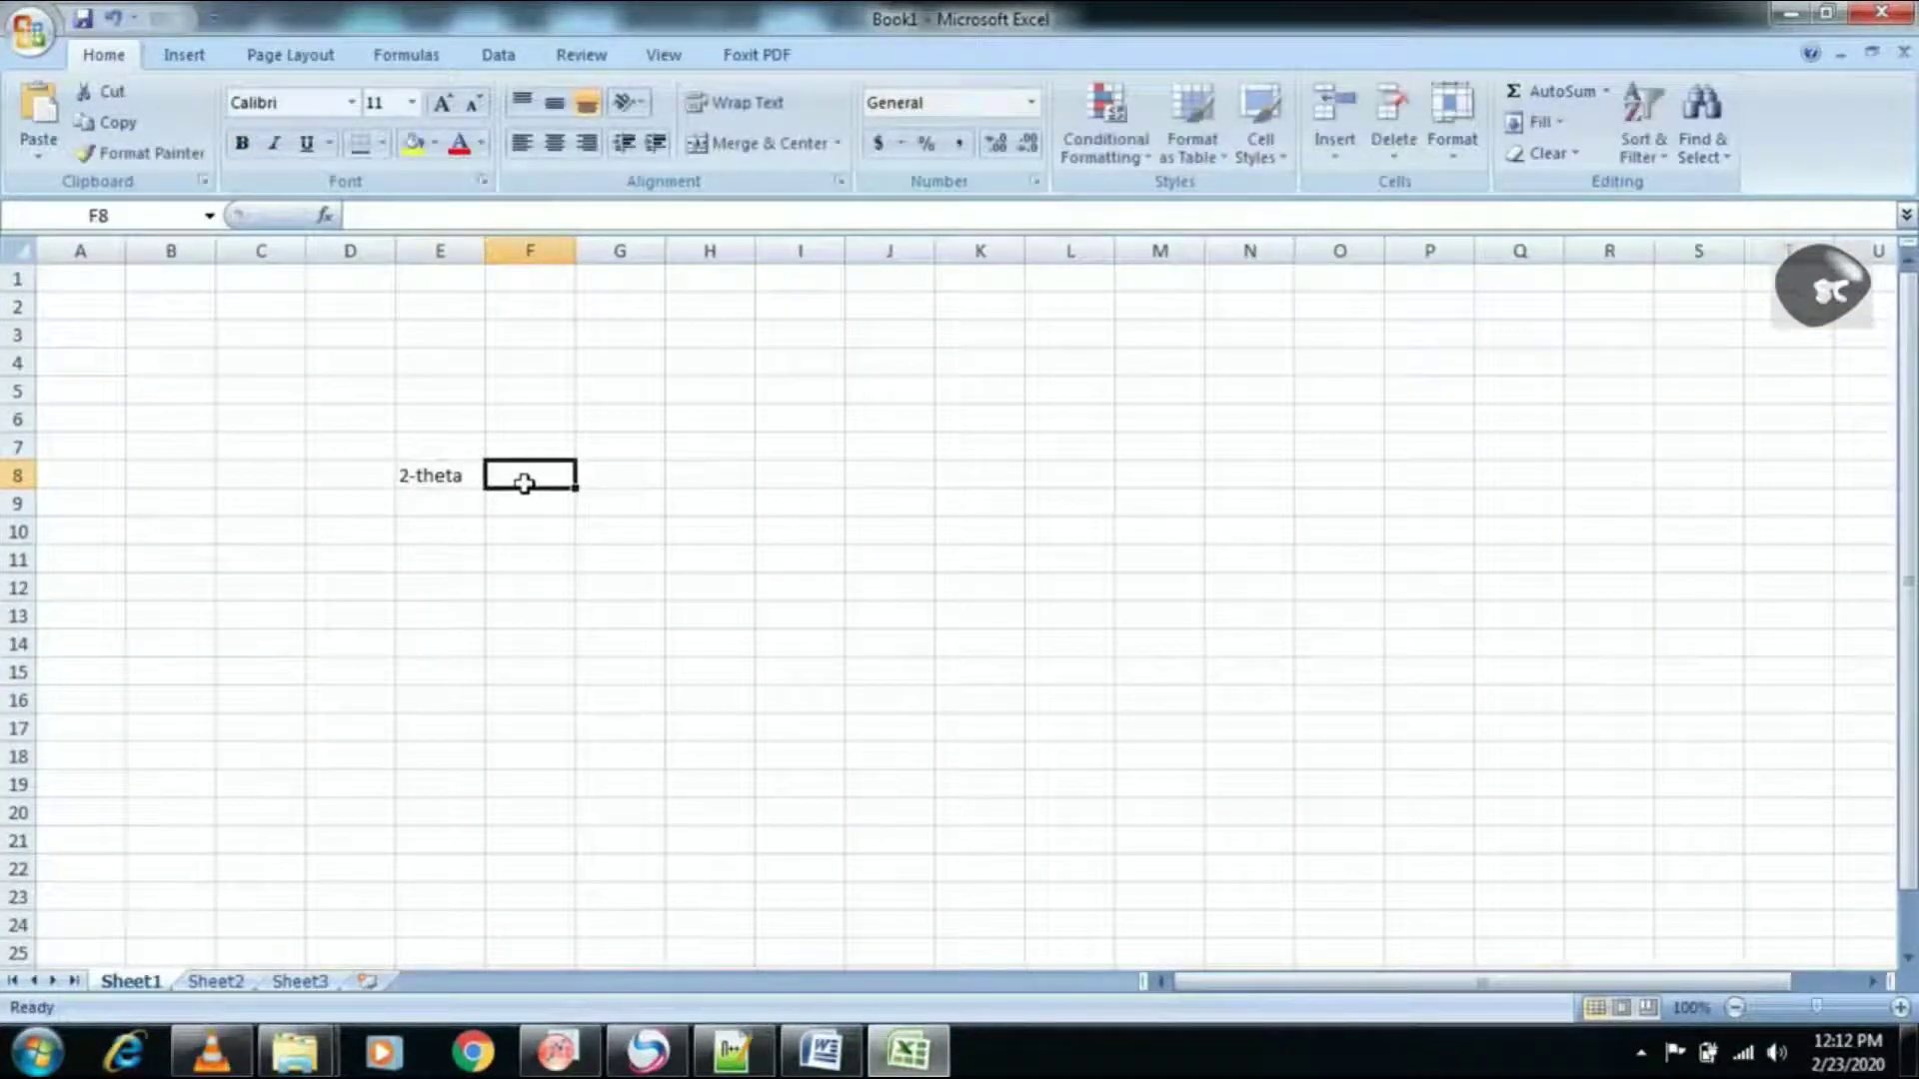
click(451, 500)
text(26.58034 26.58034 35.90071 45.37703)
- Head F8 'FWHM' and copy the four w widths from Origin's fit report
click(511, 473)
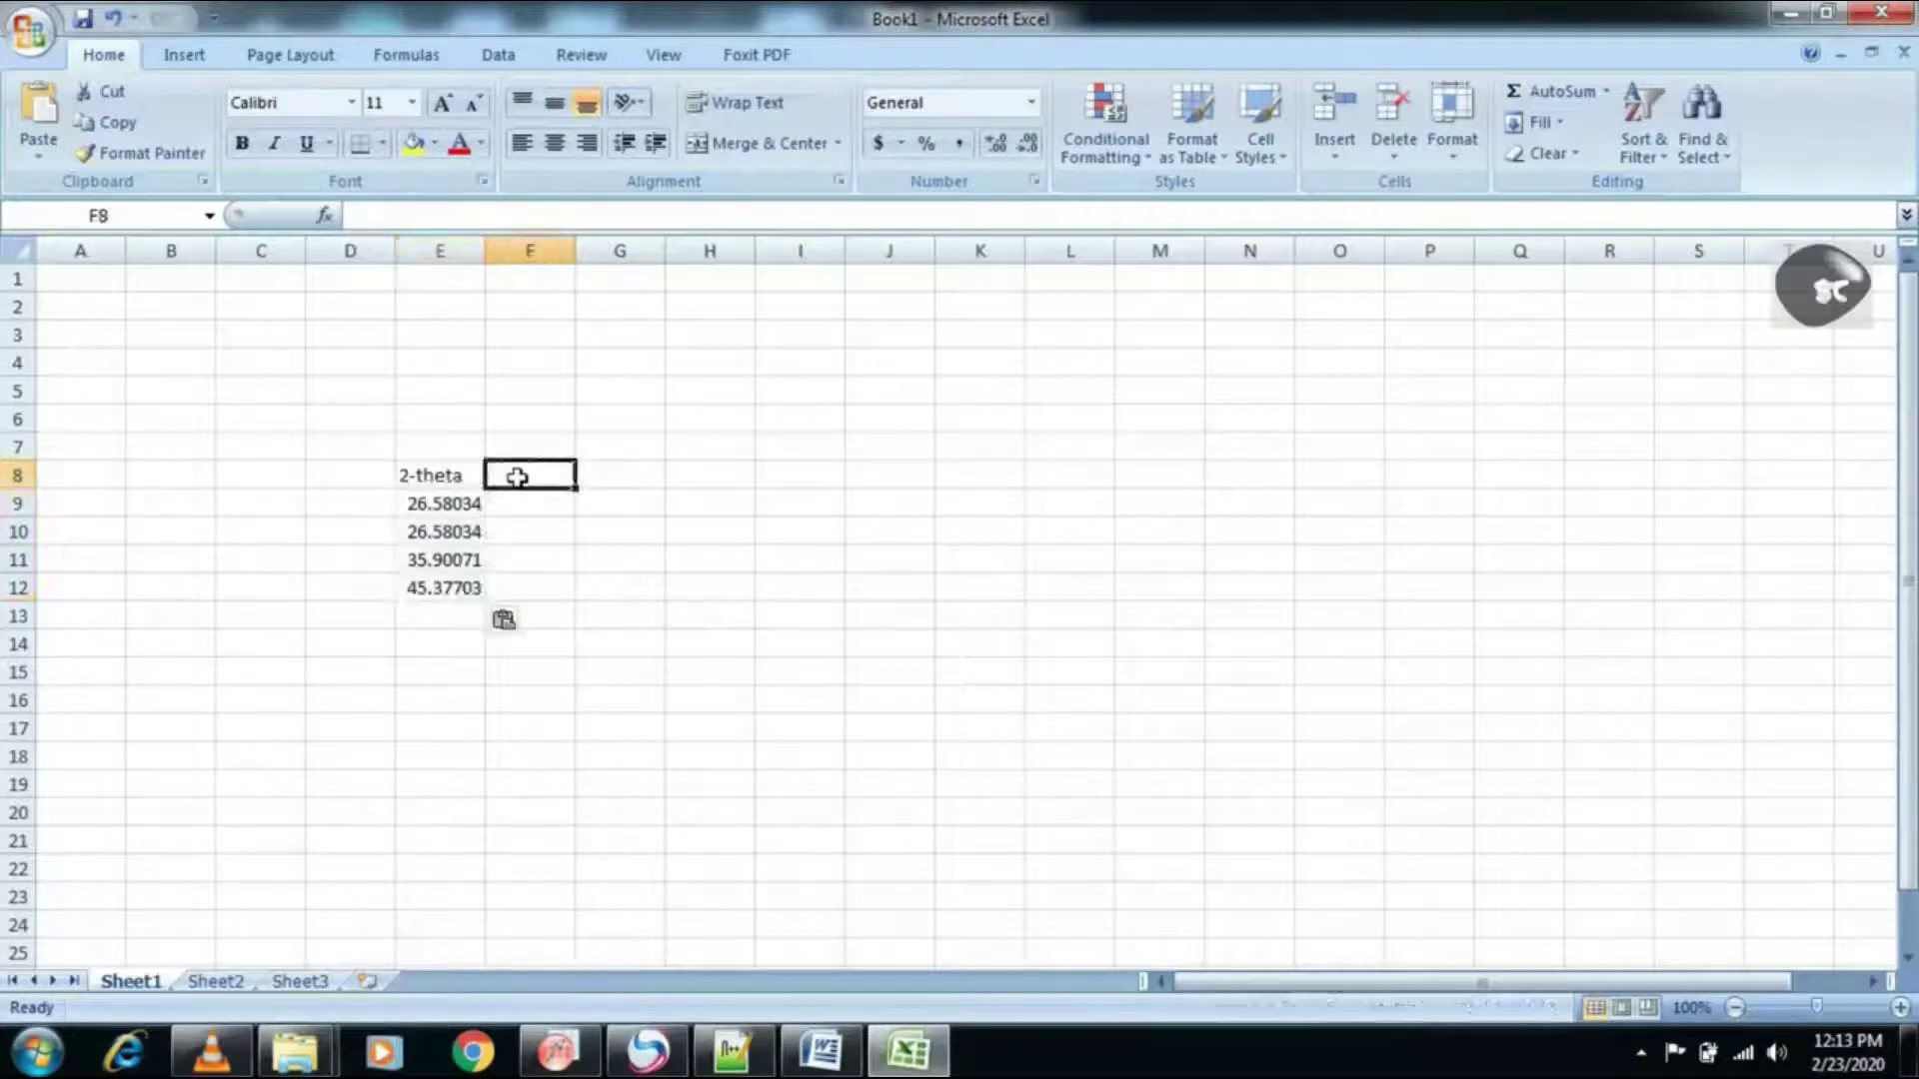
text(FWHM)
click(522, 506)
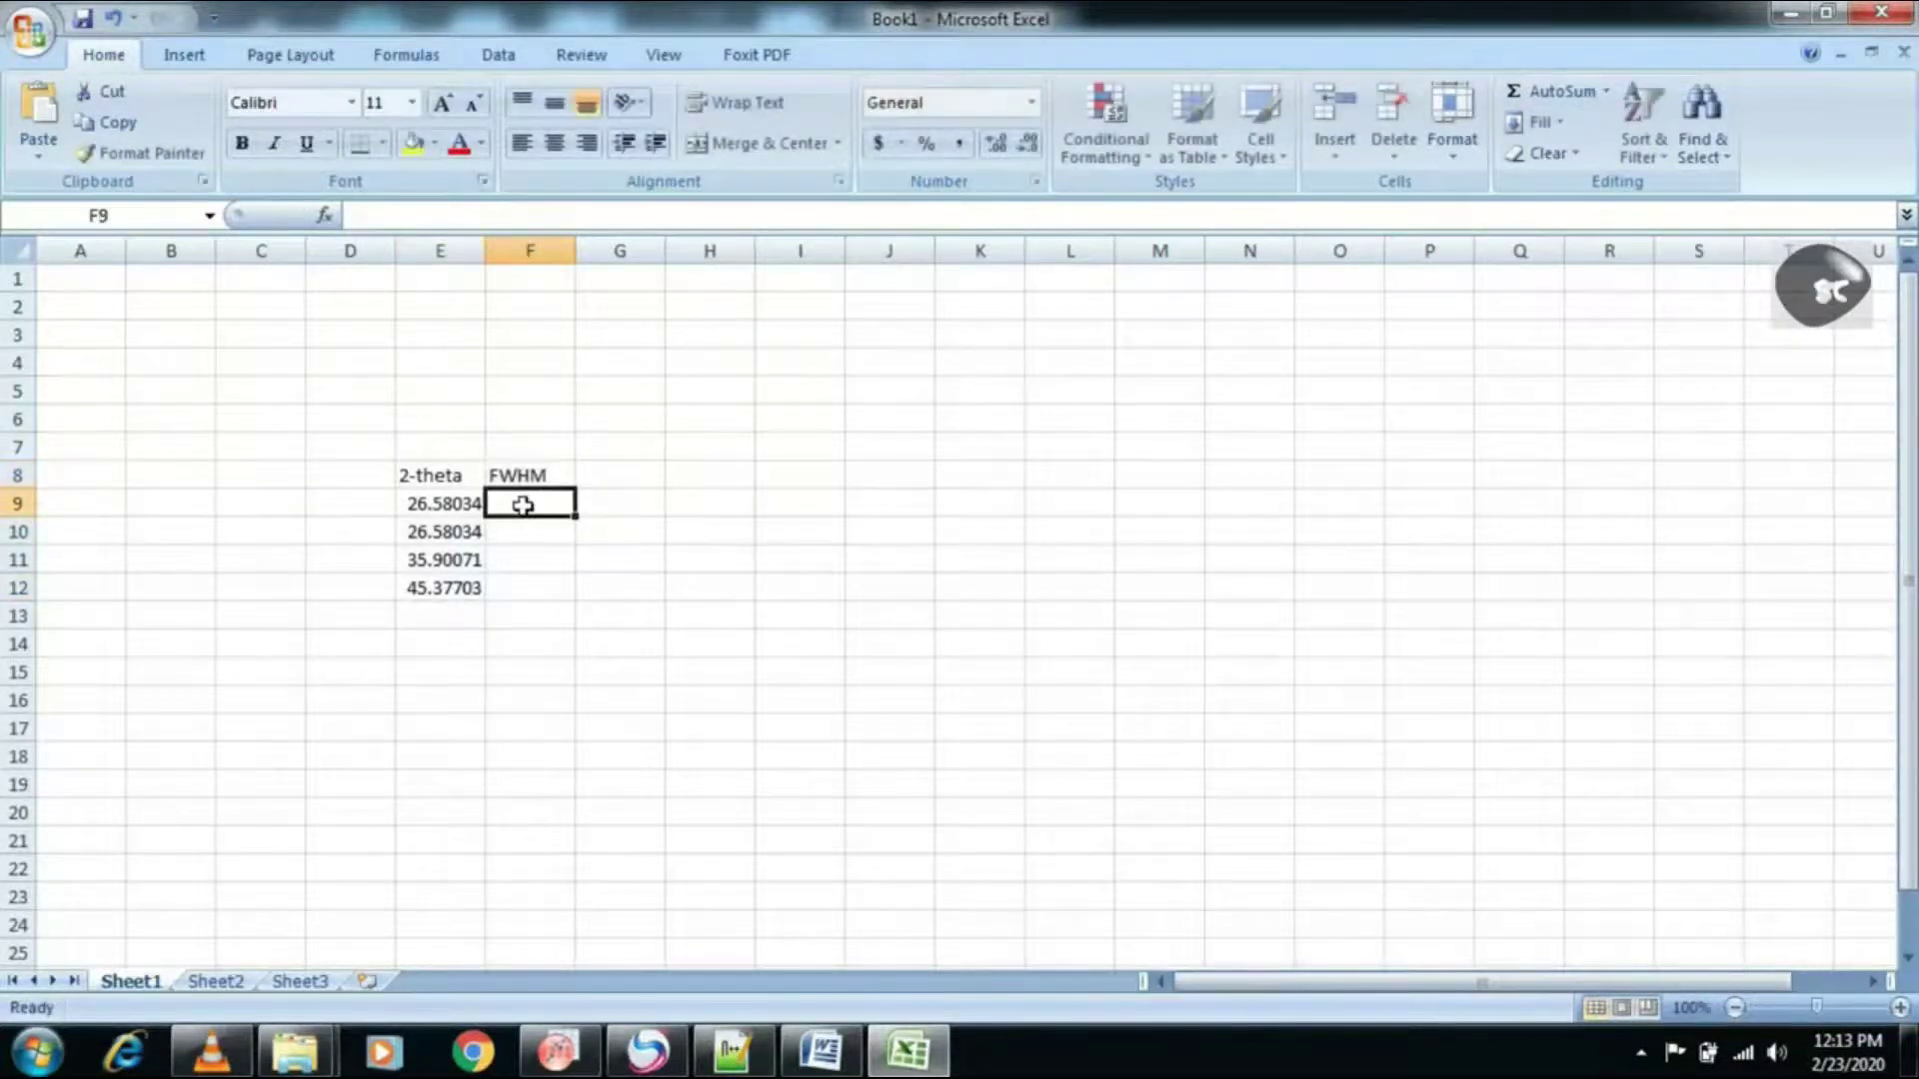
click(556, 1051)
drag(765, 289, 765, 368)
right_click(764, 368)
click(799, 379)
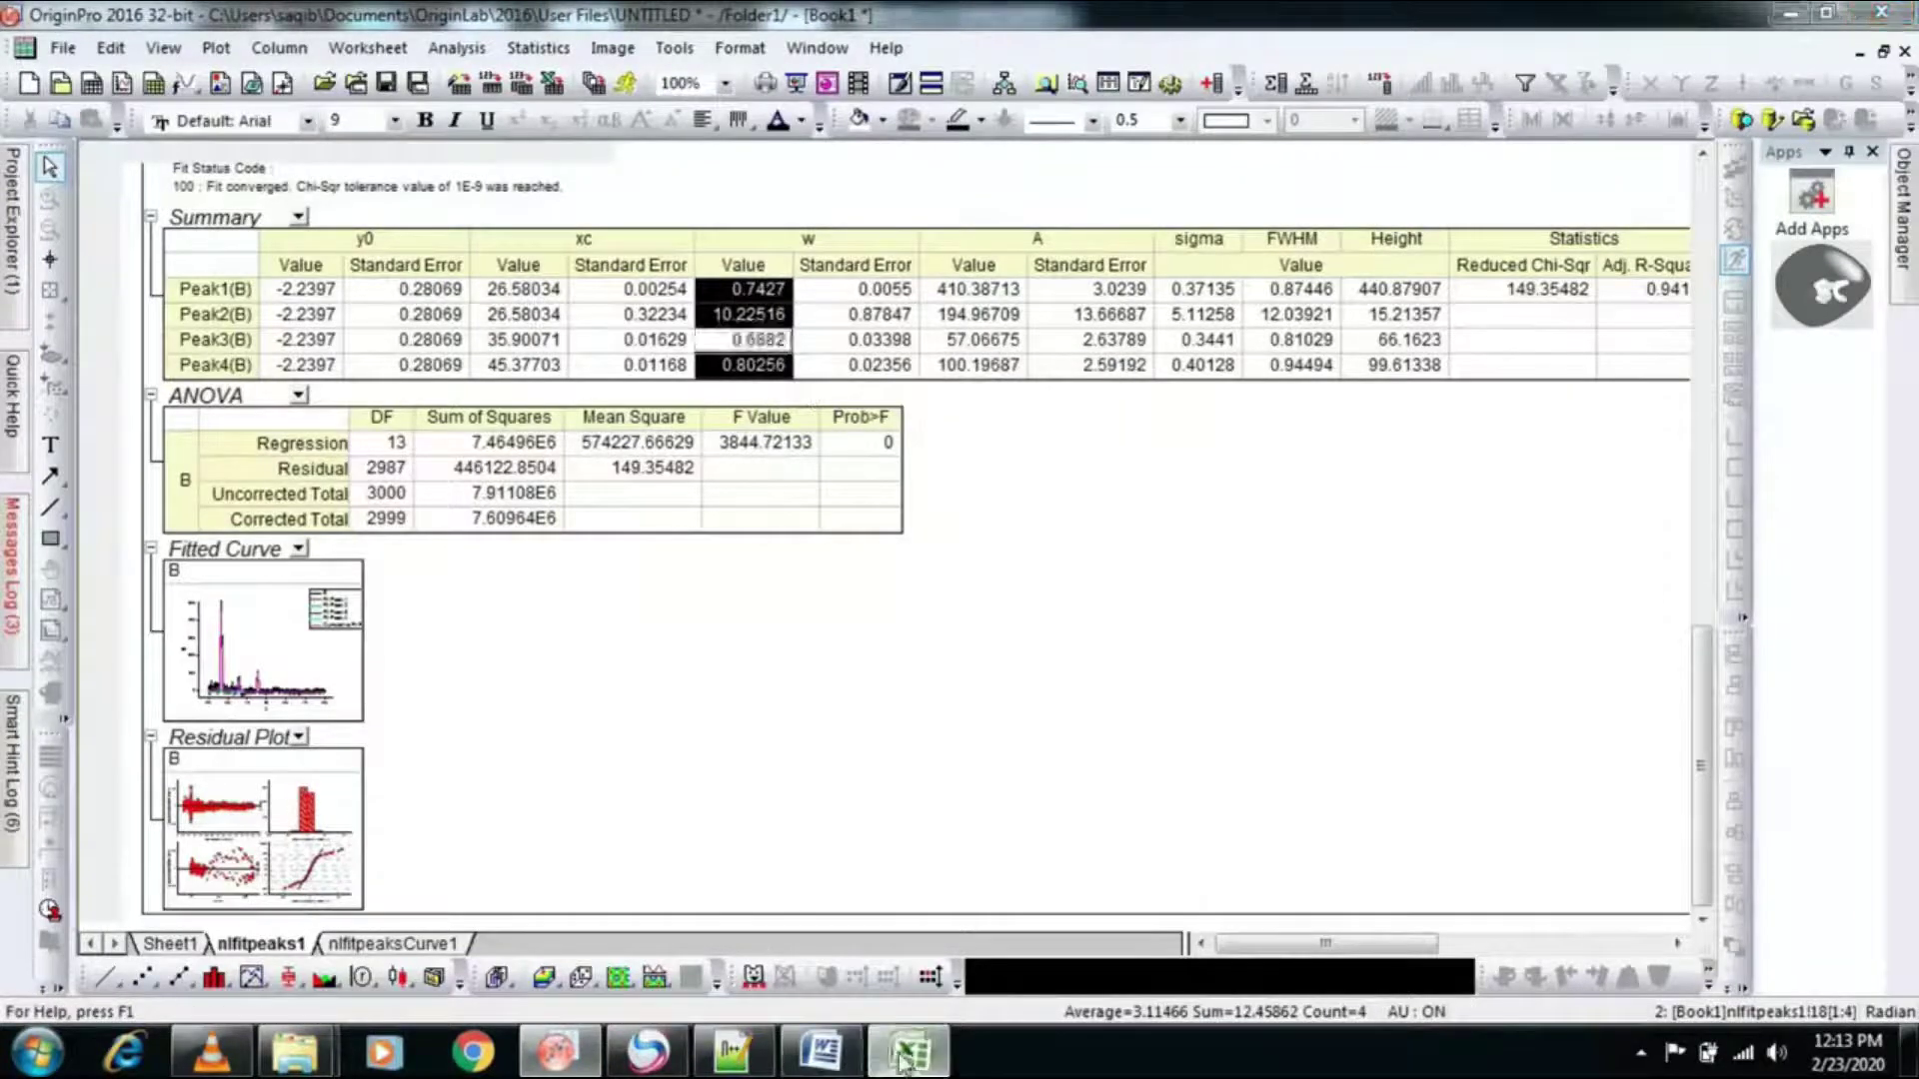
click(907, 1052)
right_click(558, 511)
click(612, 584)
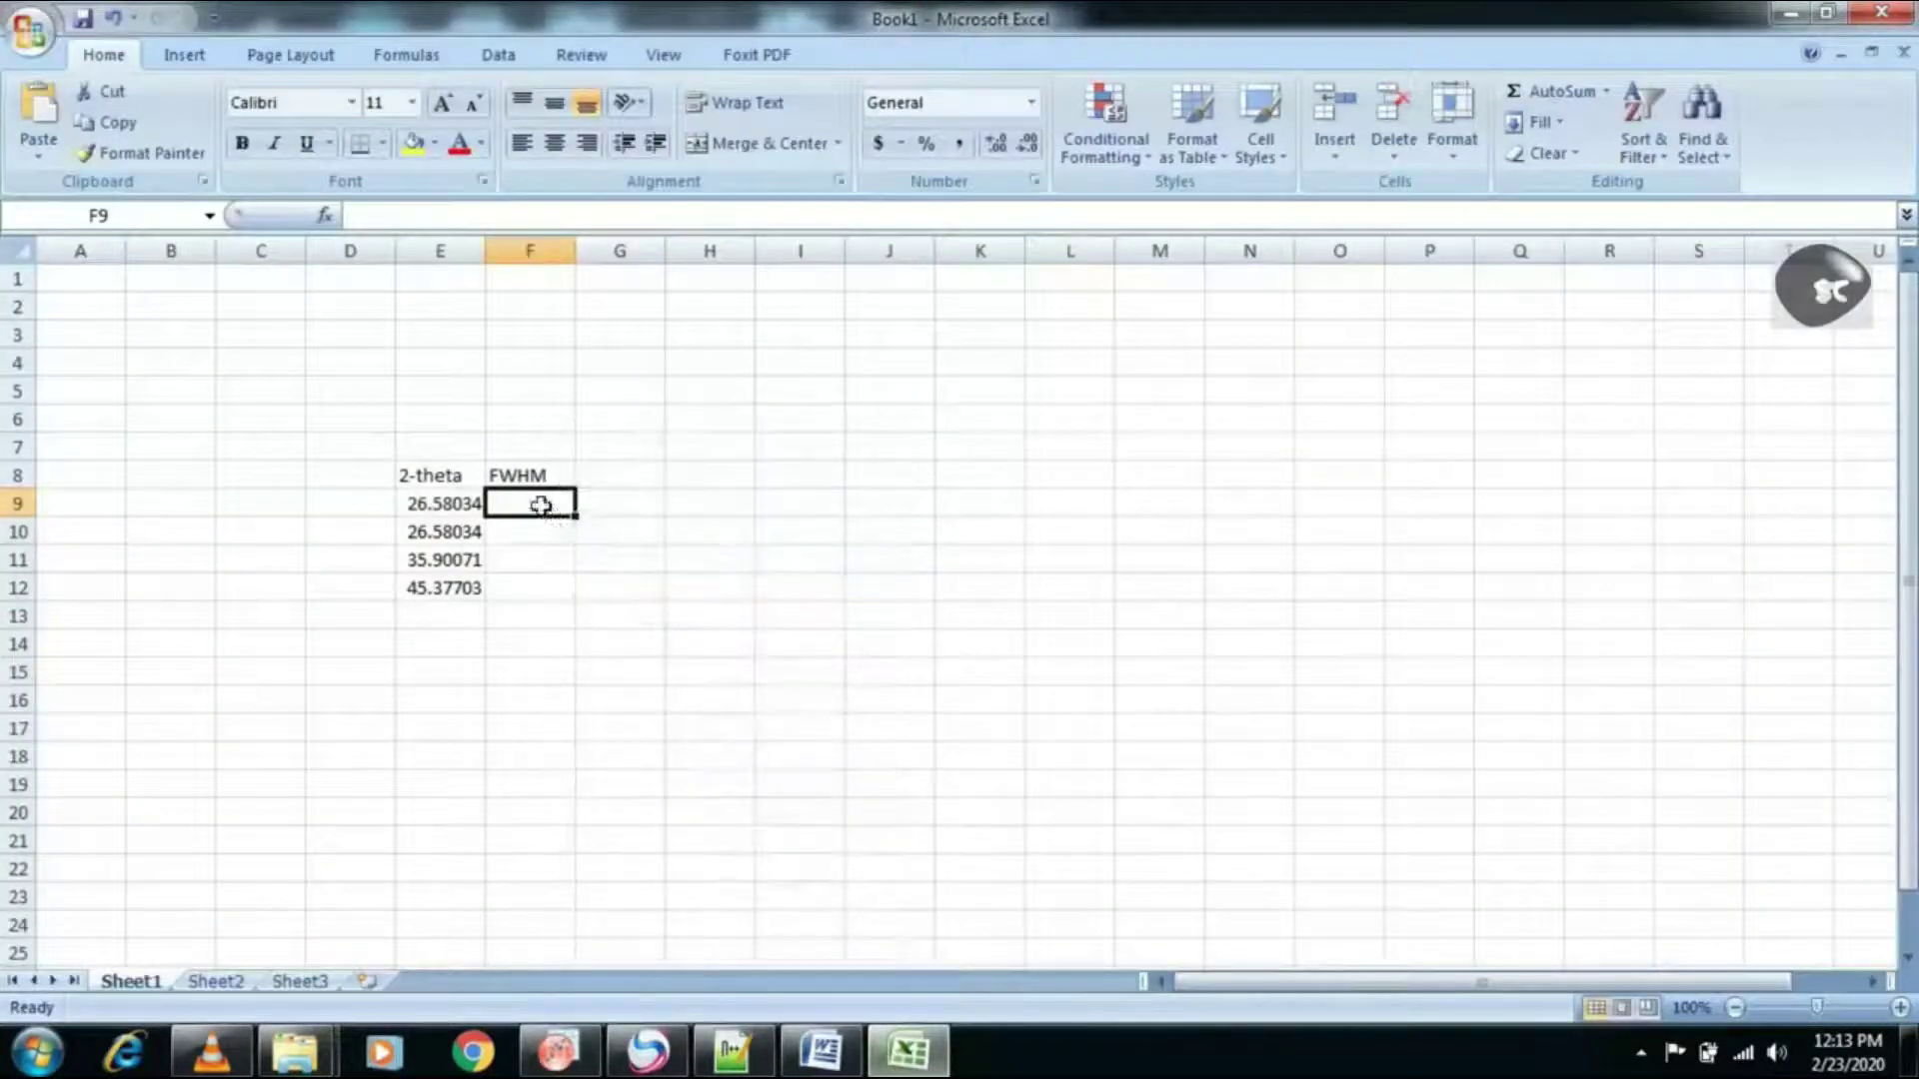
right_click(541, 505)
click(575, 588)
- Recopy the w values and paste them into F9:F12 (0.7427, 10.22516, 0.6882, 0.80256)
click(557, 1052)
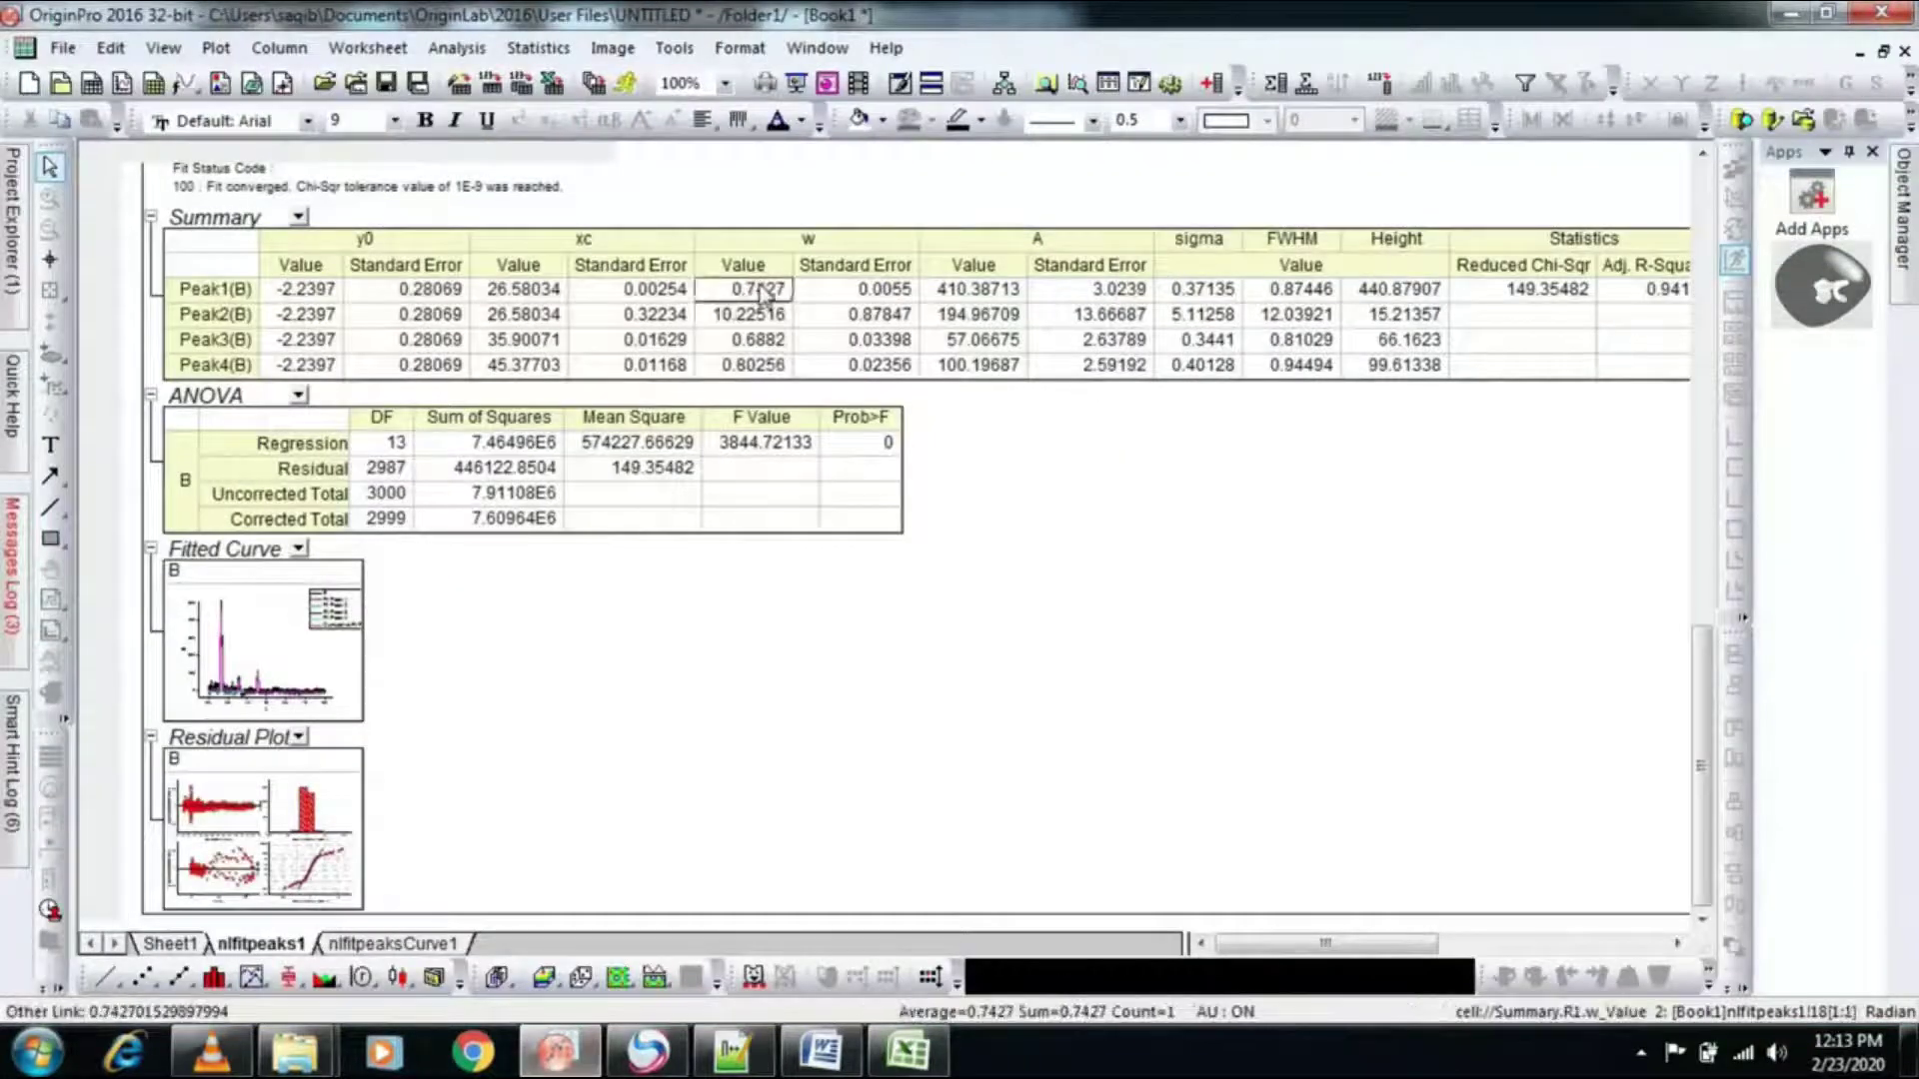
drag(744, 289, 765, 370)
right_click(761, 368)
click(814, 377)
click(907, 1051)
right_click(547, 509)
click(611, 588)
click(617, 477)
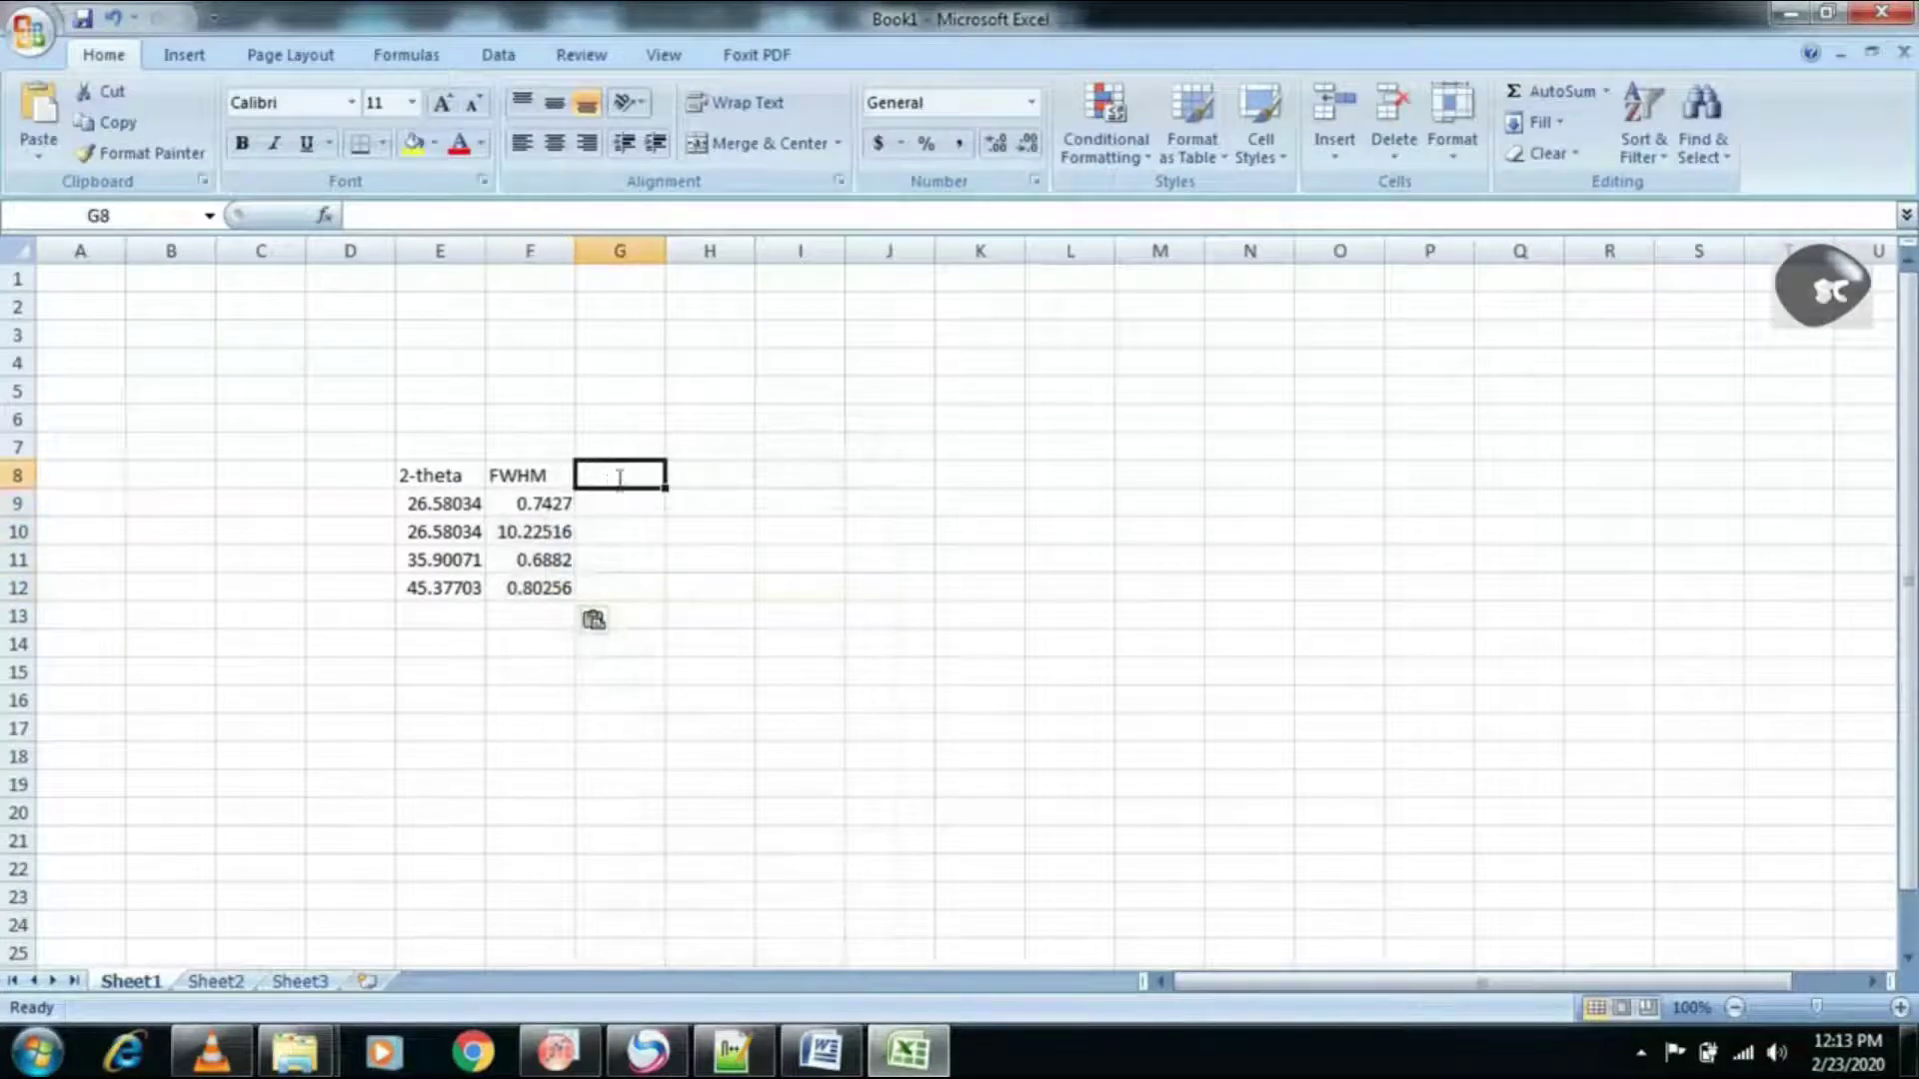
- Head cell G8 'D (nm)', widen column G, and select G9
text(D (nm))
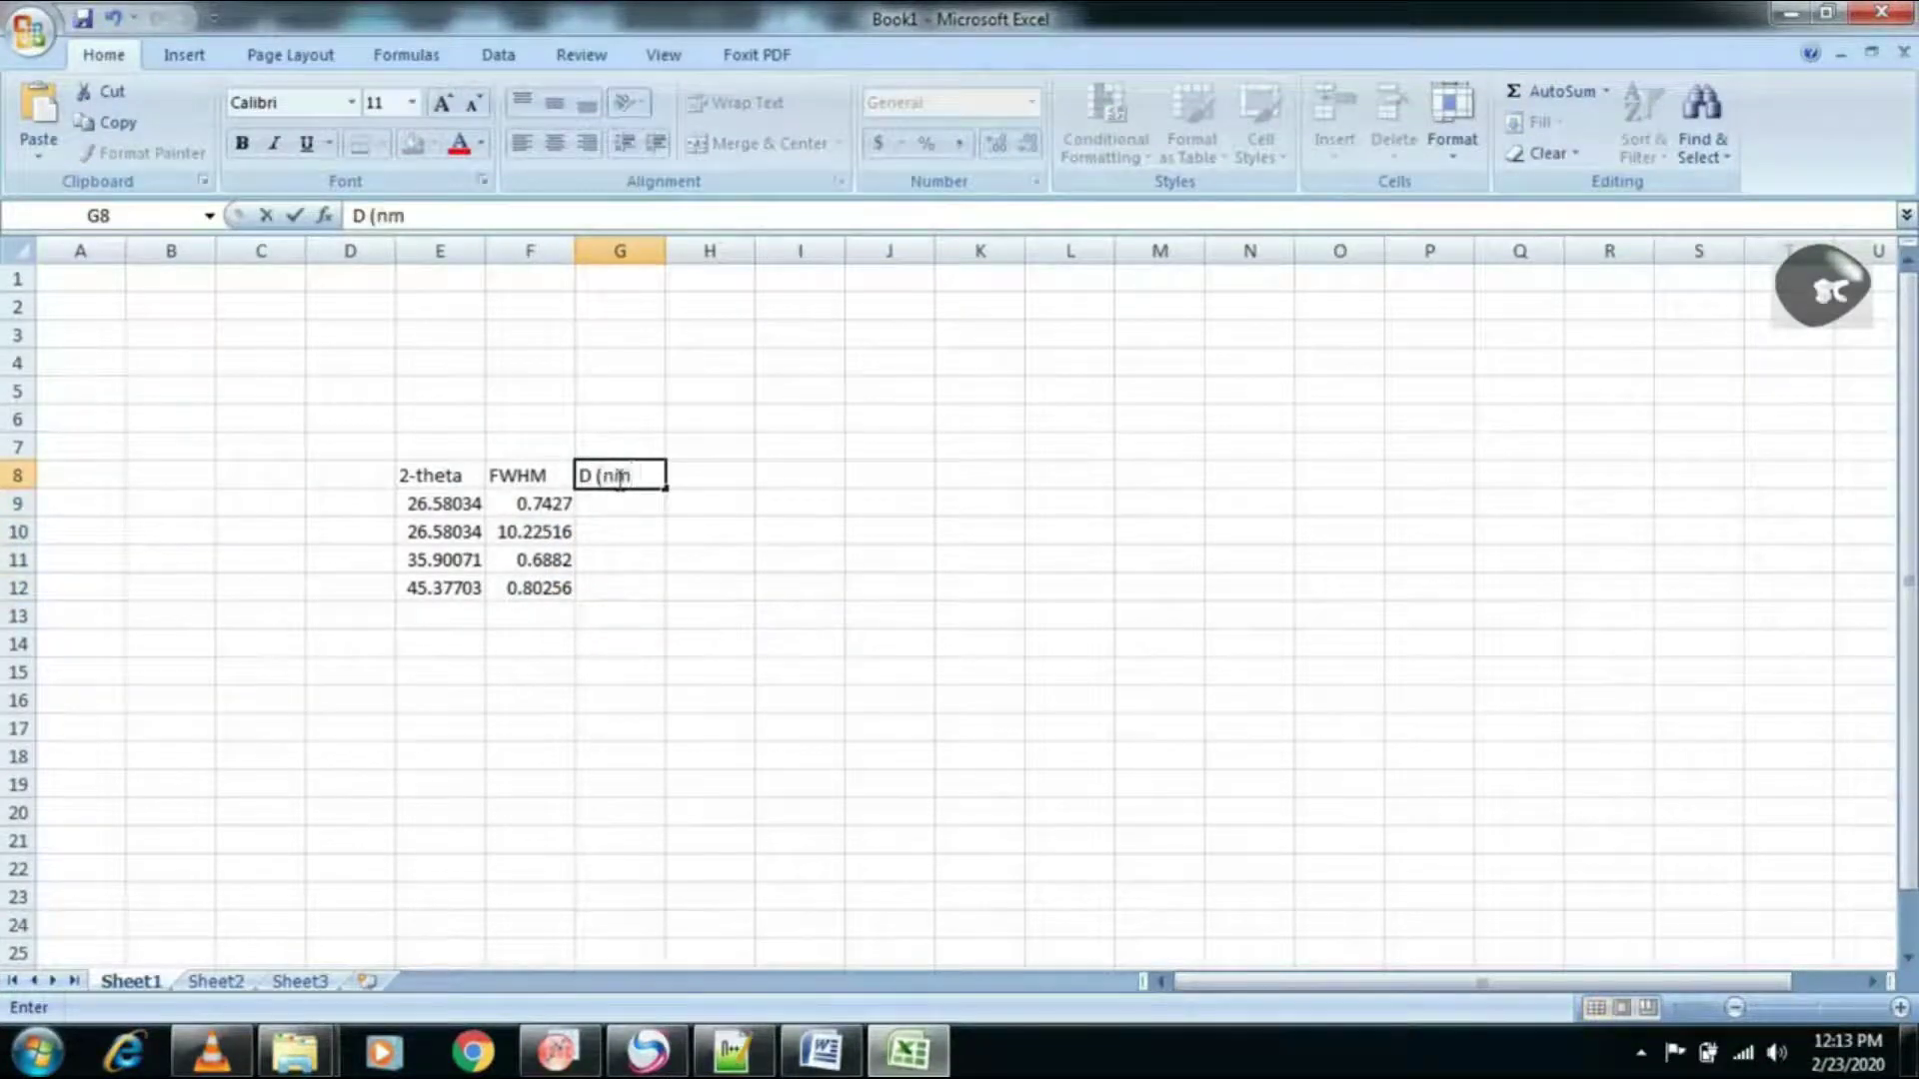
click(660, 272)
drag(666, 262, 898, 261)
click(617, 502)
- Add a note in Word saying to enter the formula in Excel
click(824, 1054)
text(let enet)
key(BackSpace)
key(BackSpace)
text(ter the formu)
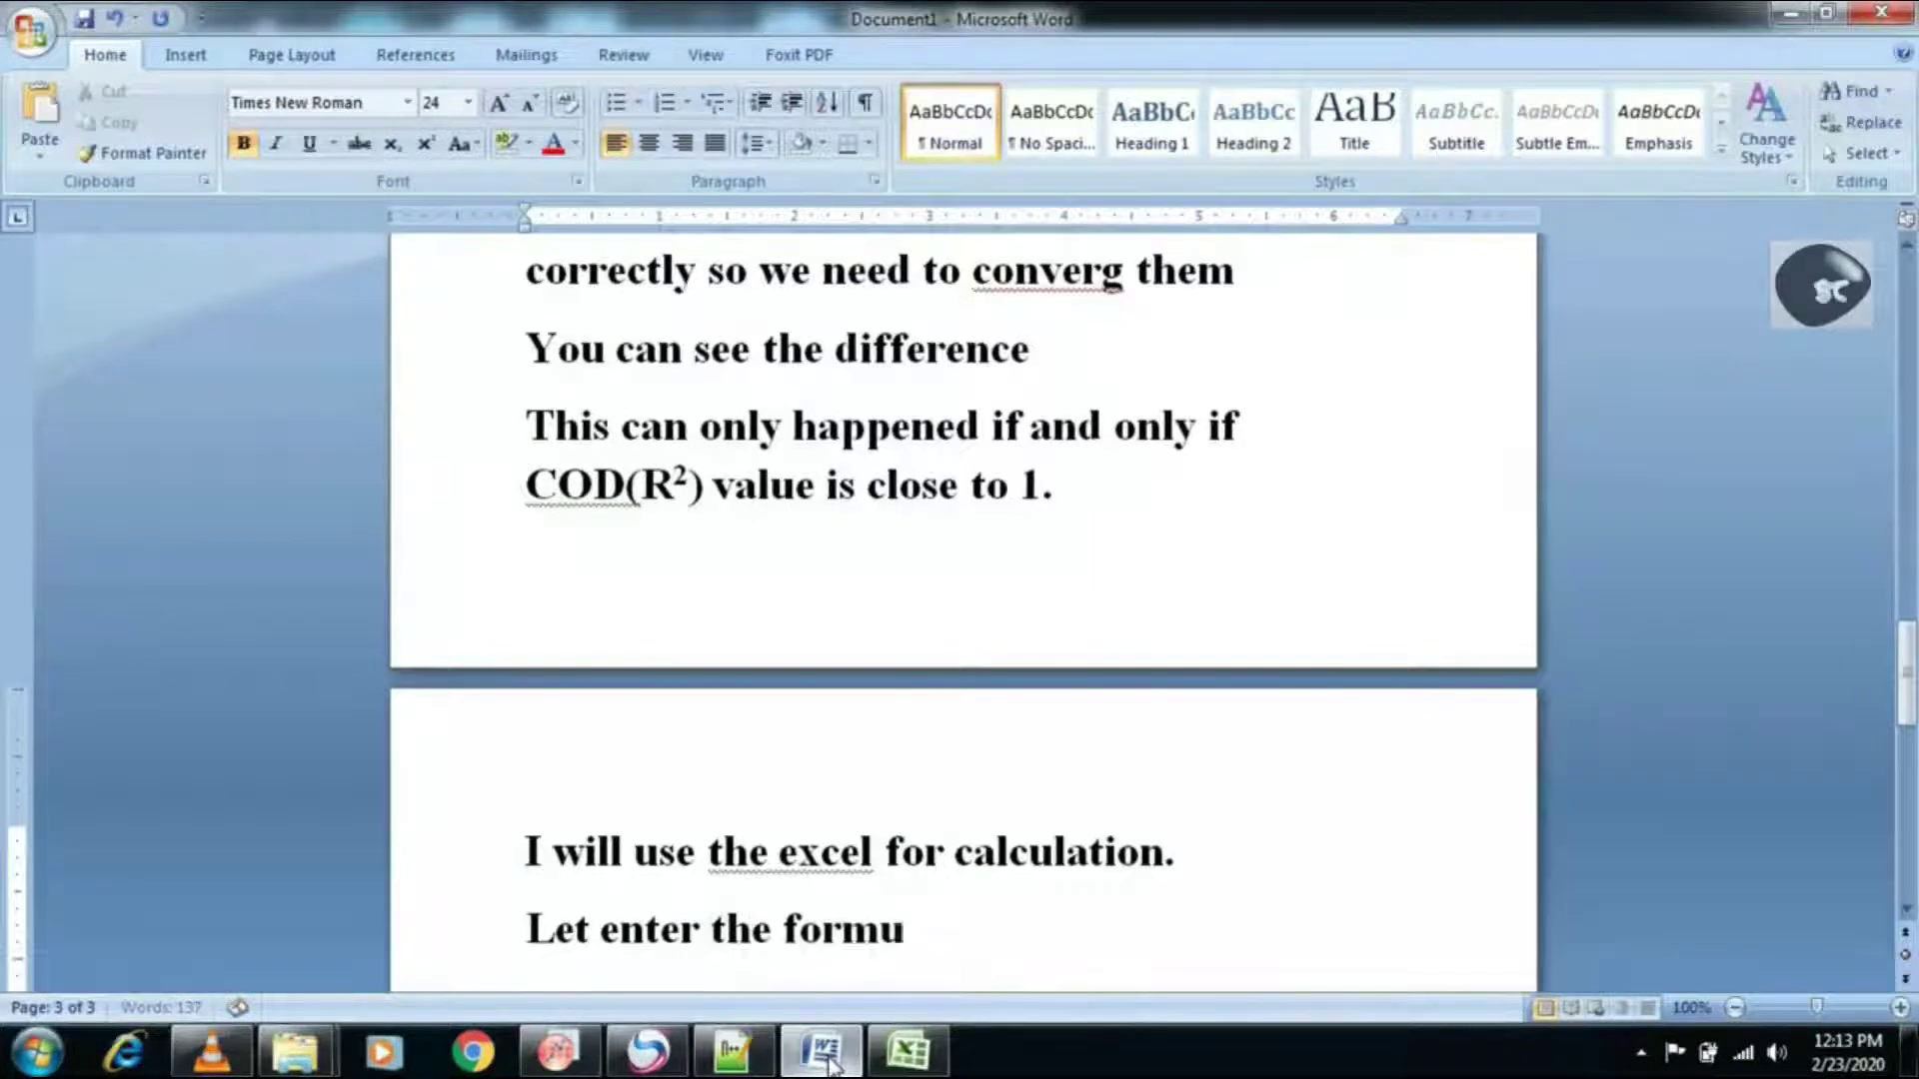
text(la in excel.)
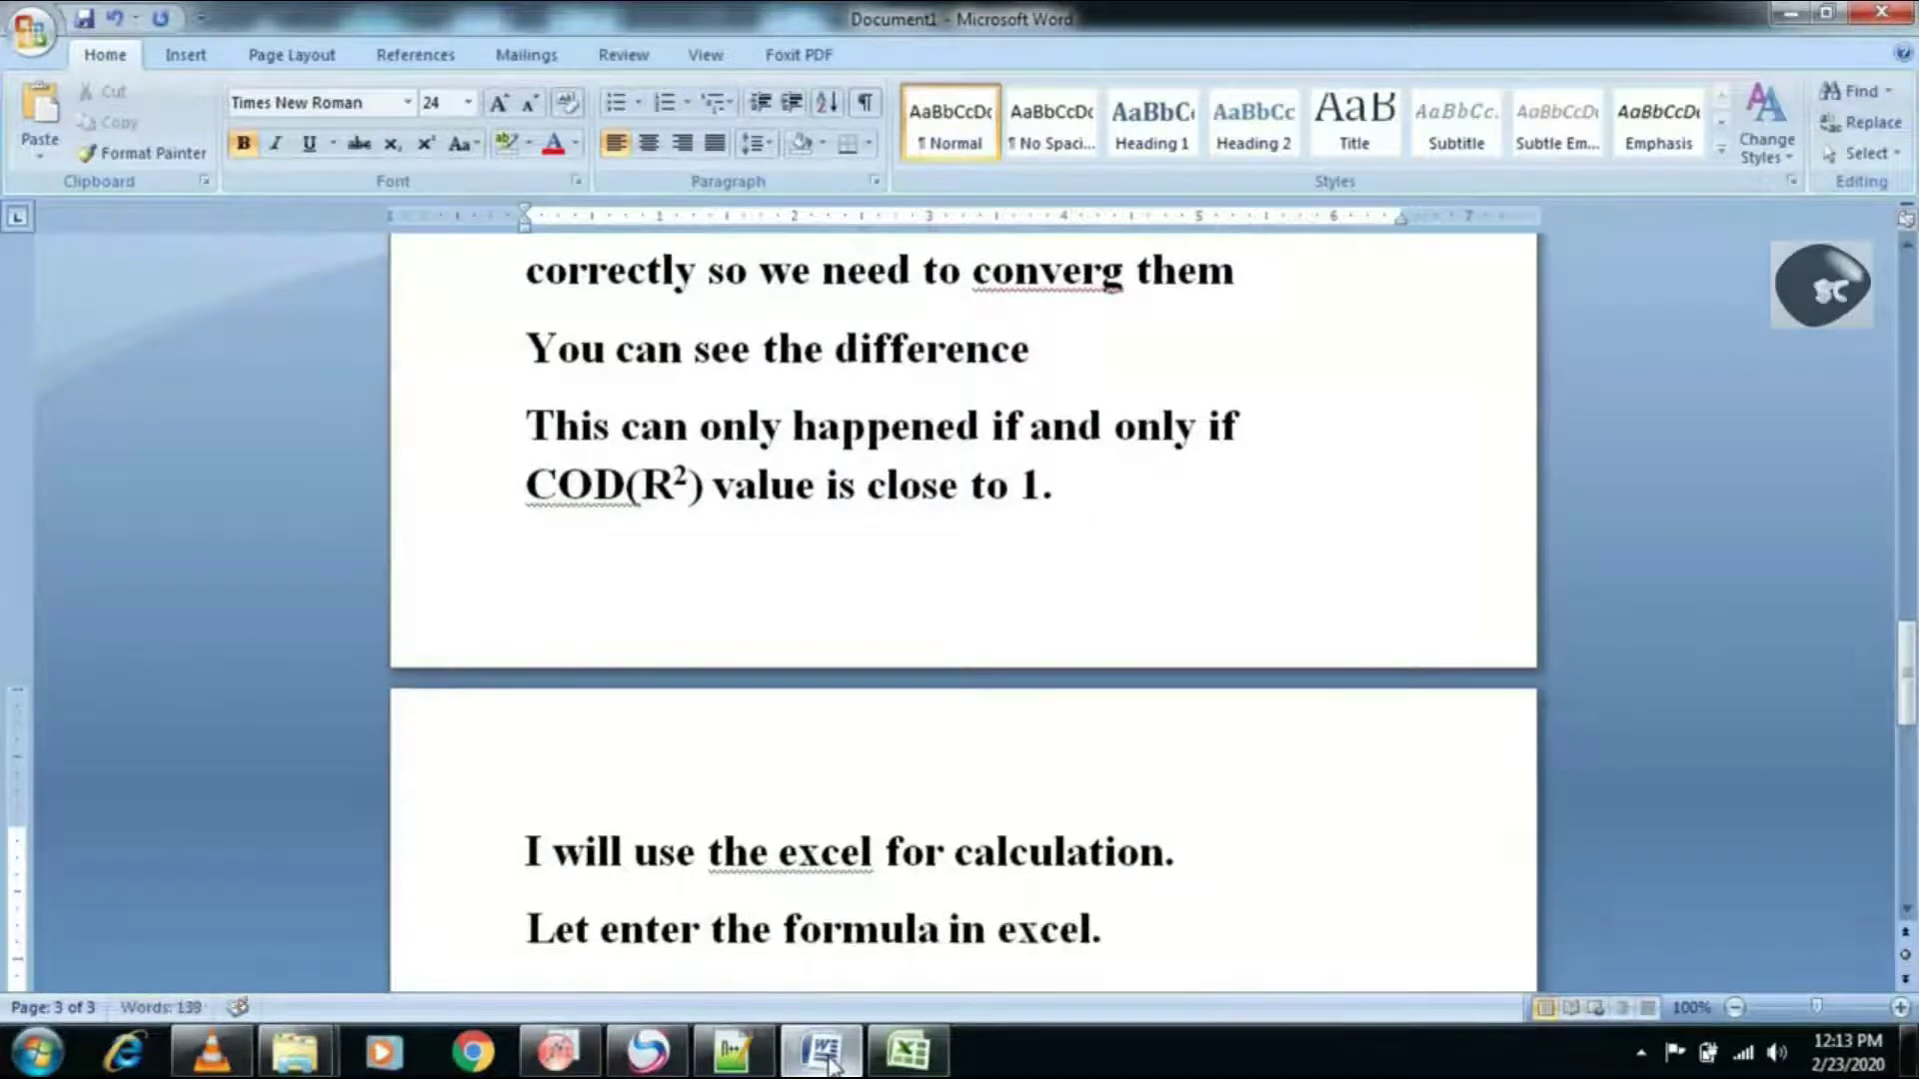
- Begin the Scherrer formula in G9 as =(0.9*0.15406)/(rad…
click(927, 1061)
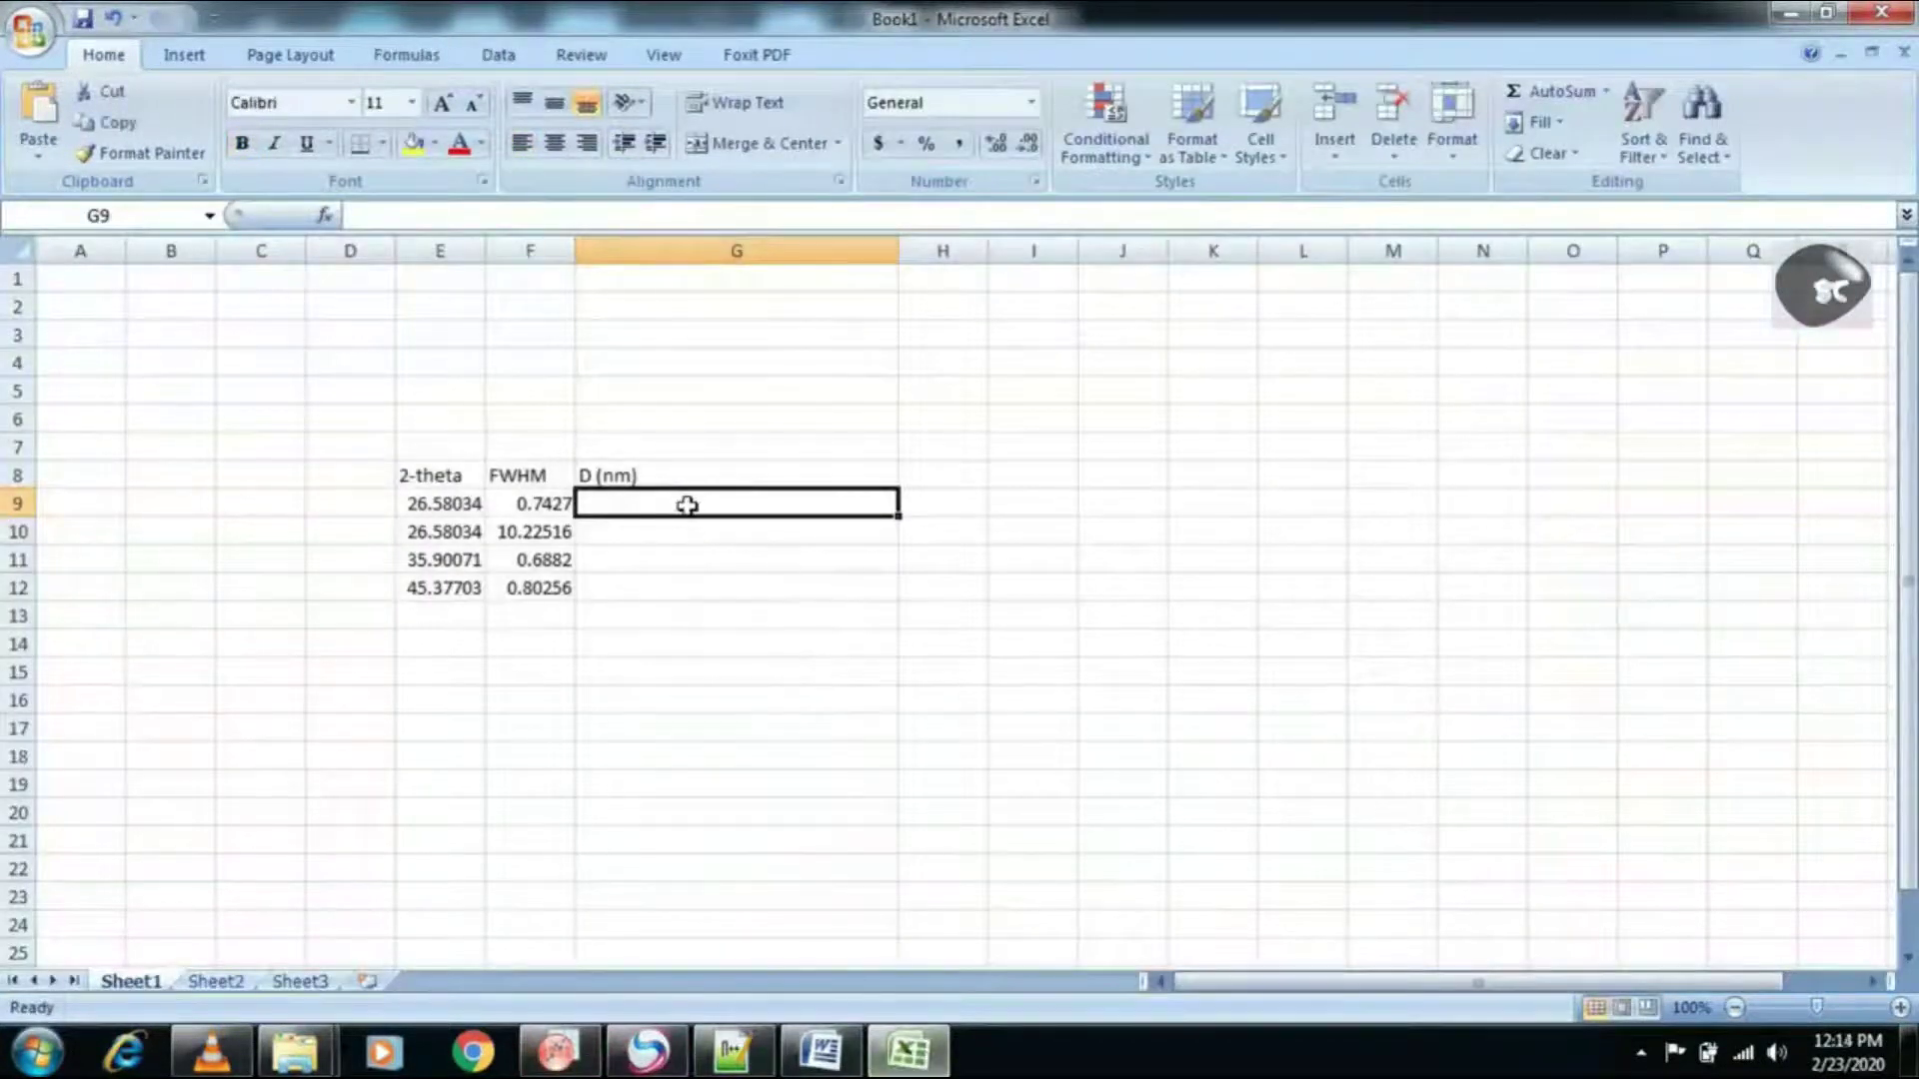
text(=(0.9*0.15406)/()
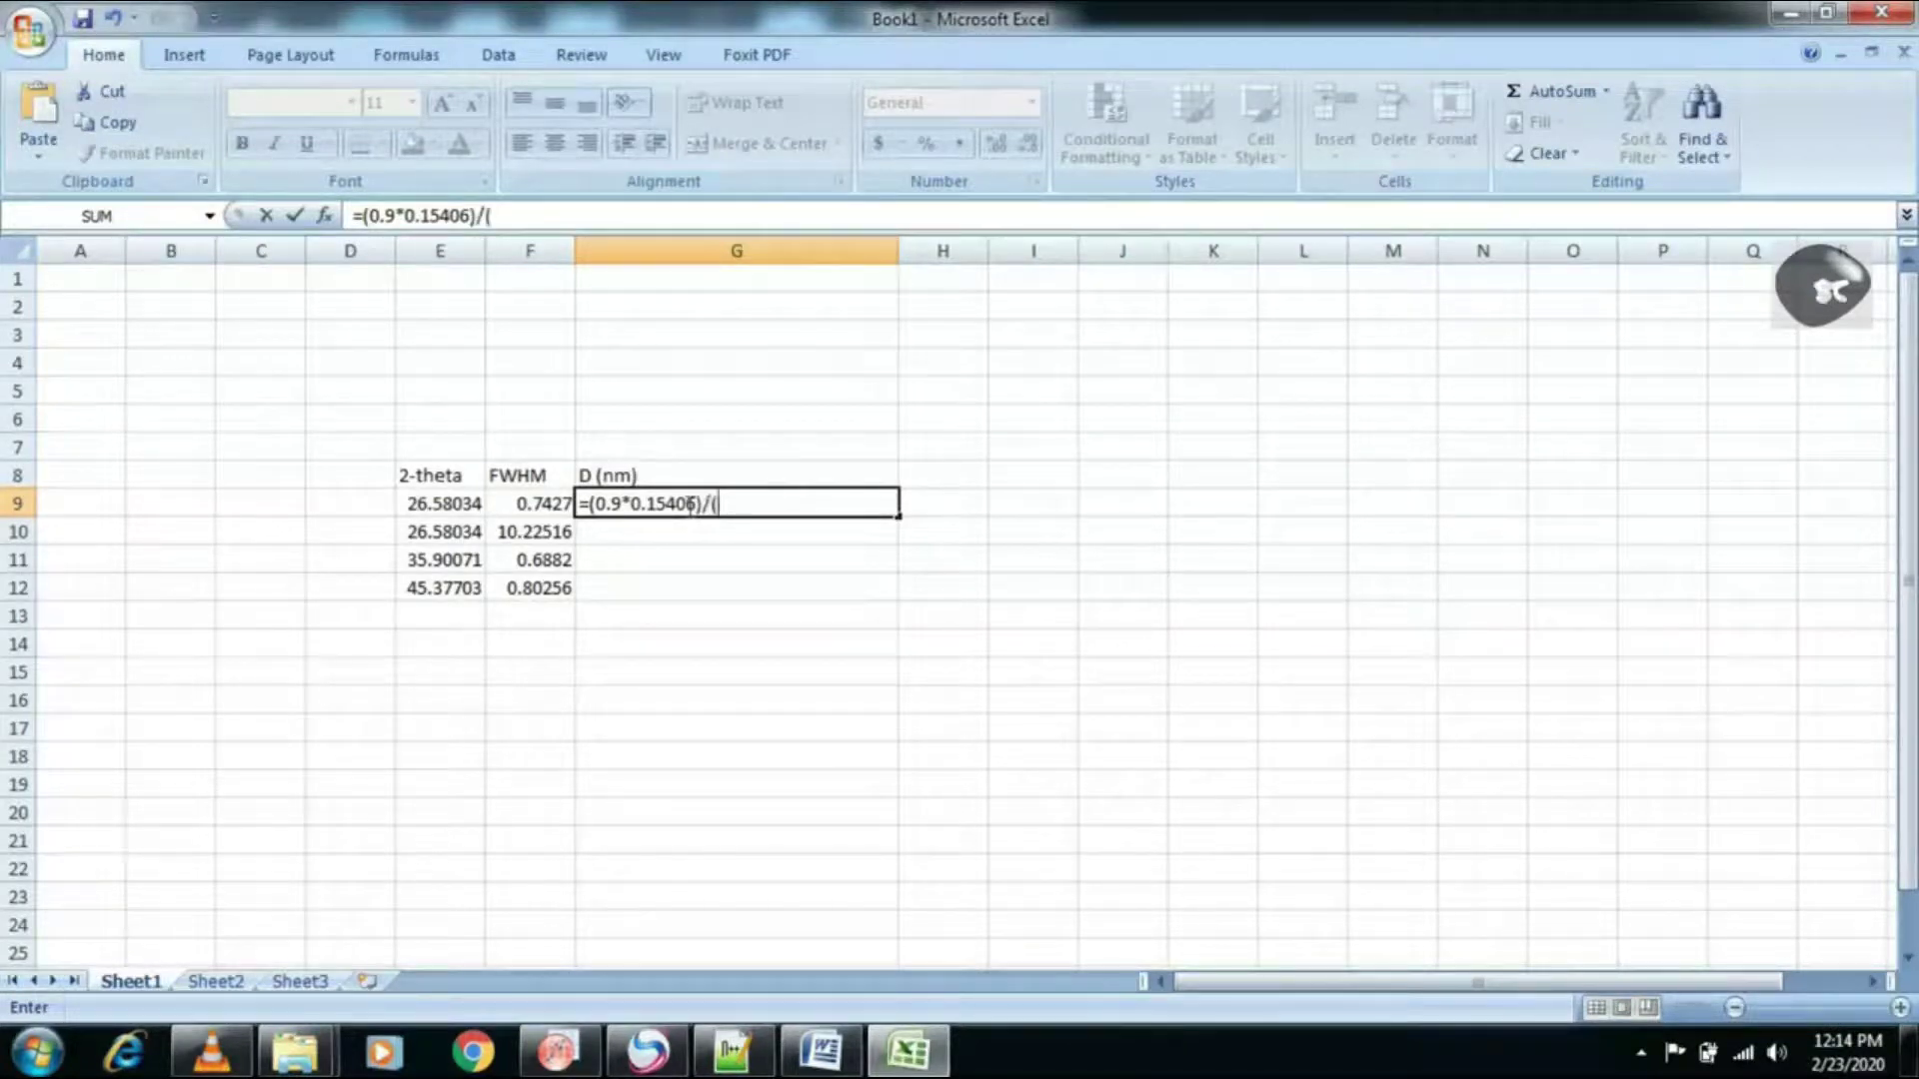
text(rad)
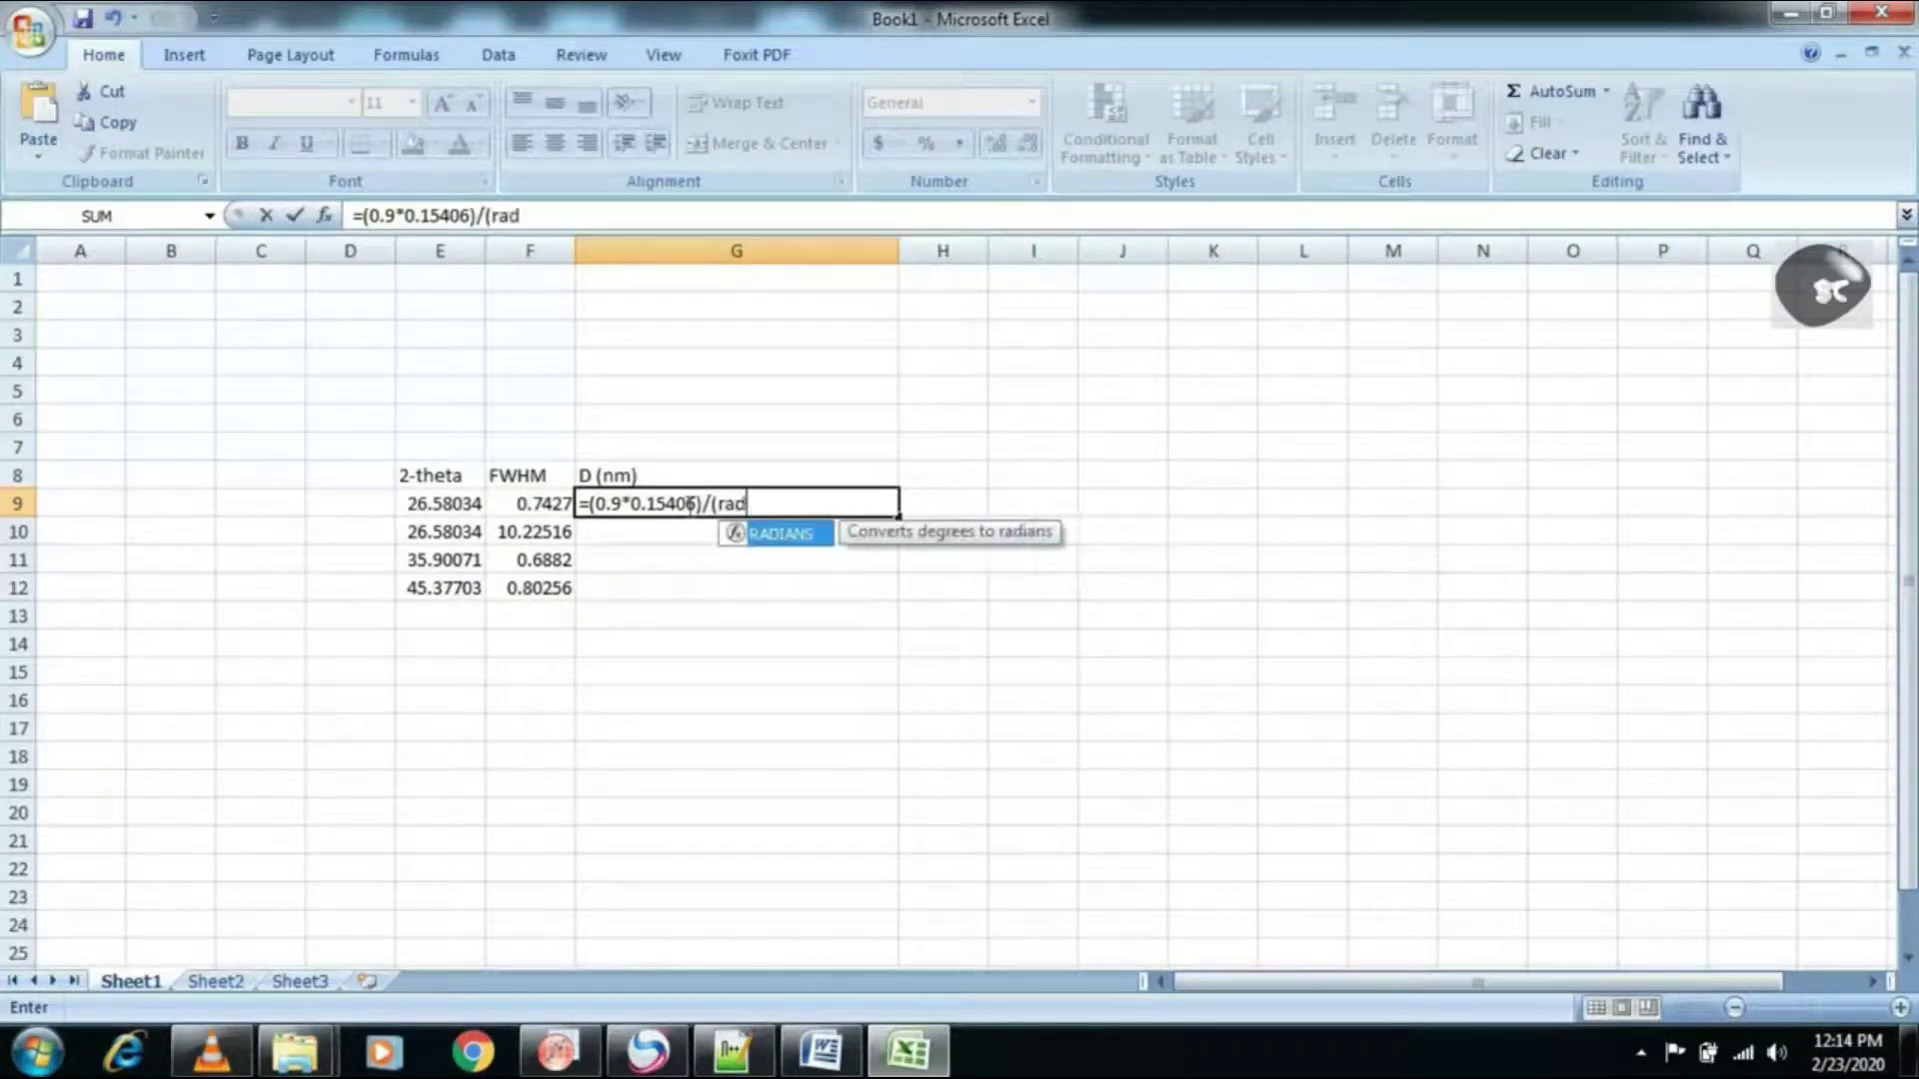